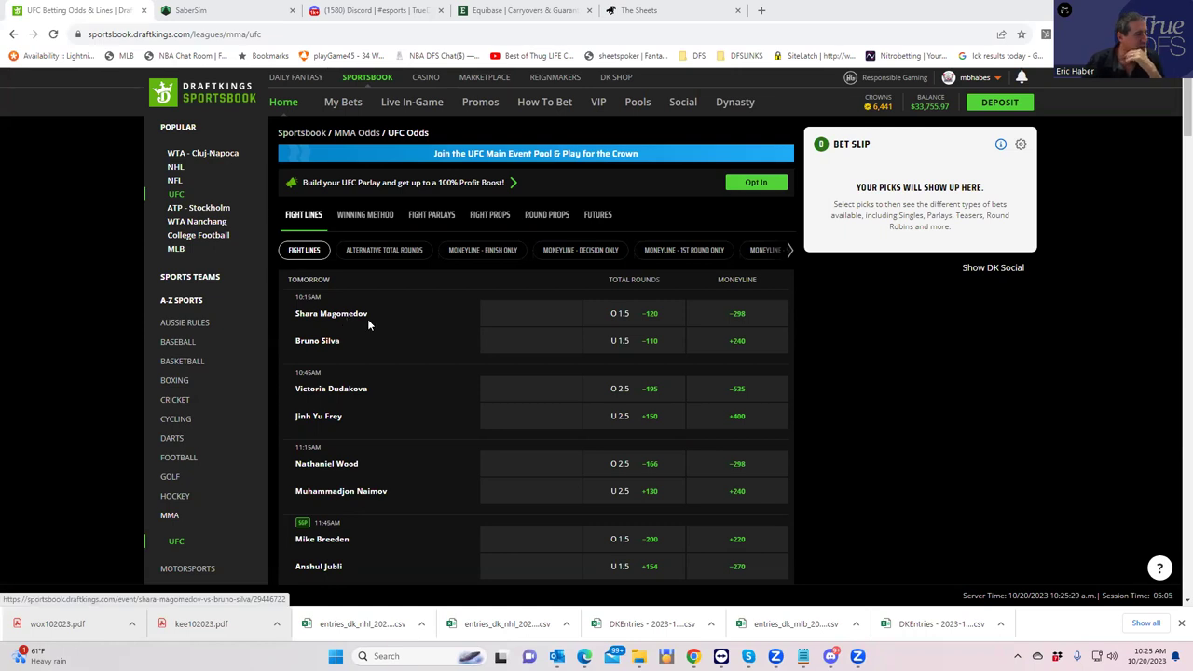
# - Place a $180 moneyline bet on Bruno Silva in the Shara Magomedov vs Bruno Silva fight
pyautogui.click(349, 314)
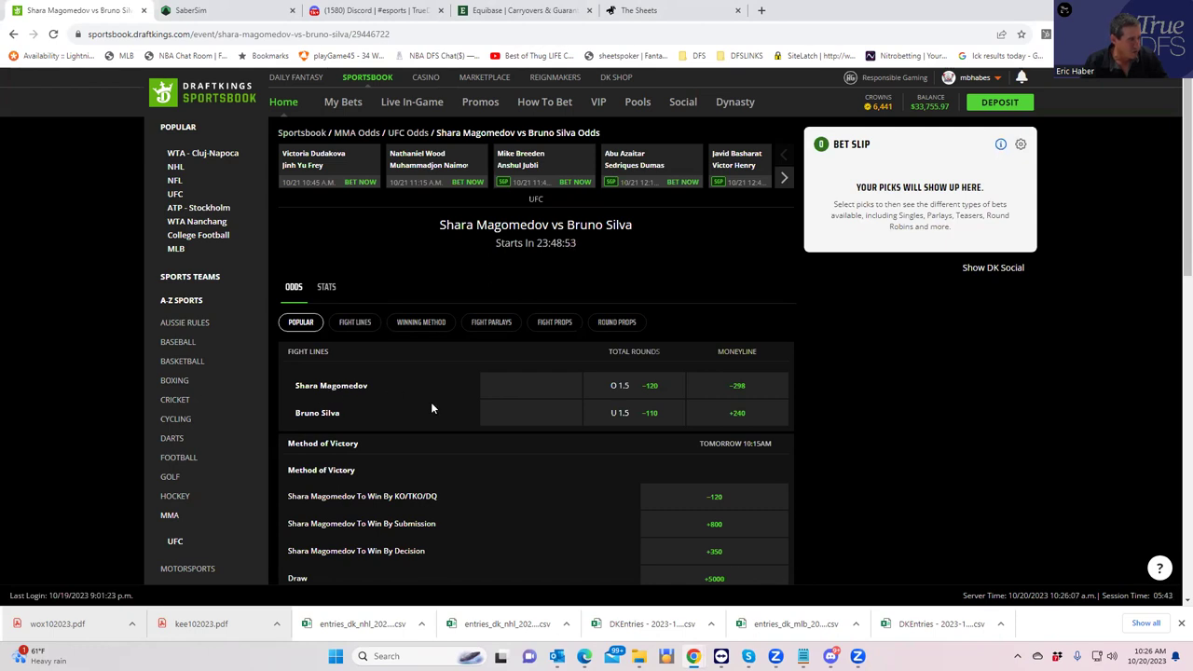
pyautogui.click(737, 416)
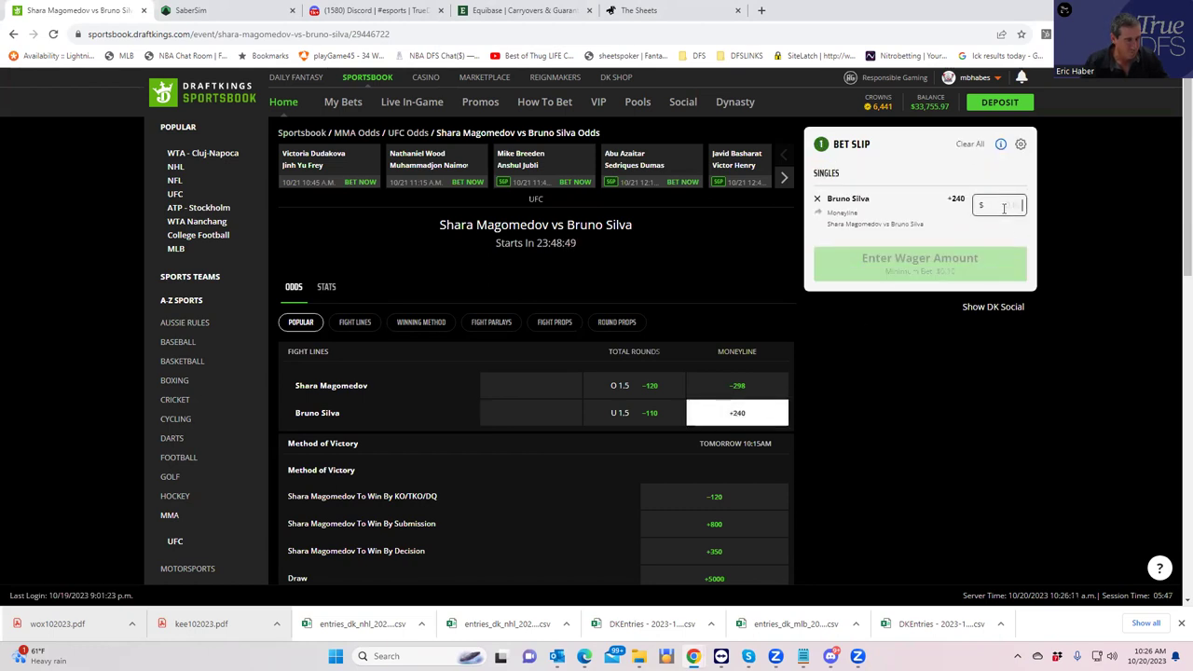
pyautogui.click(1003, 207)
pyautogui.write('100')
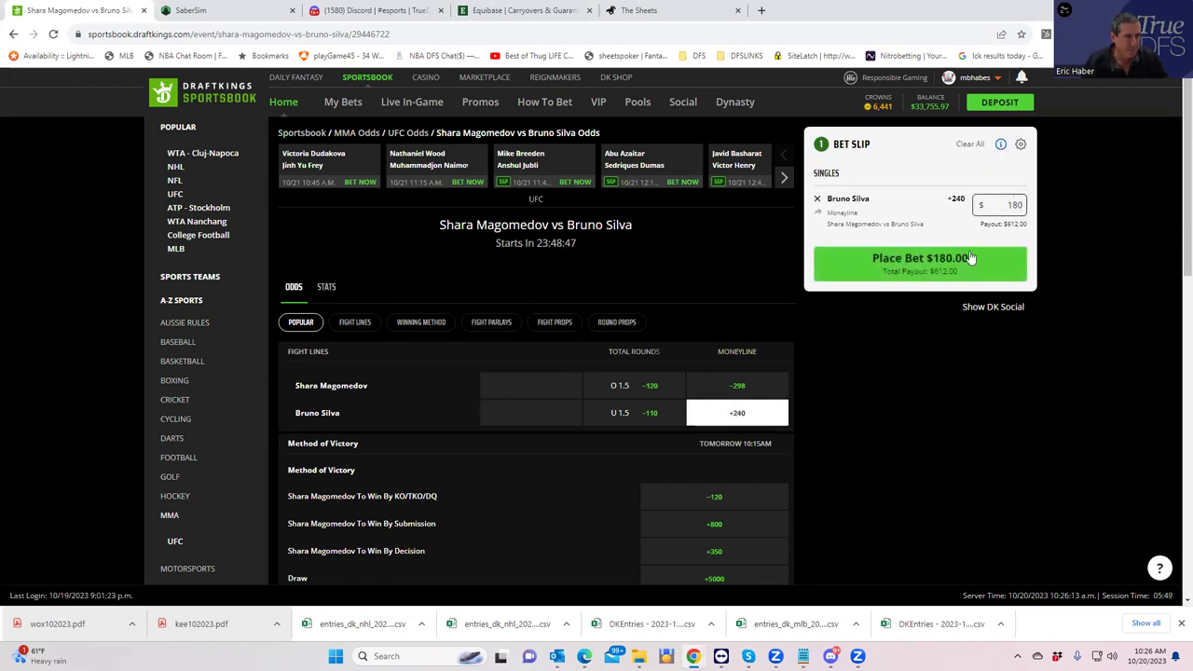
pyautogui.click(953, 267)
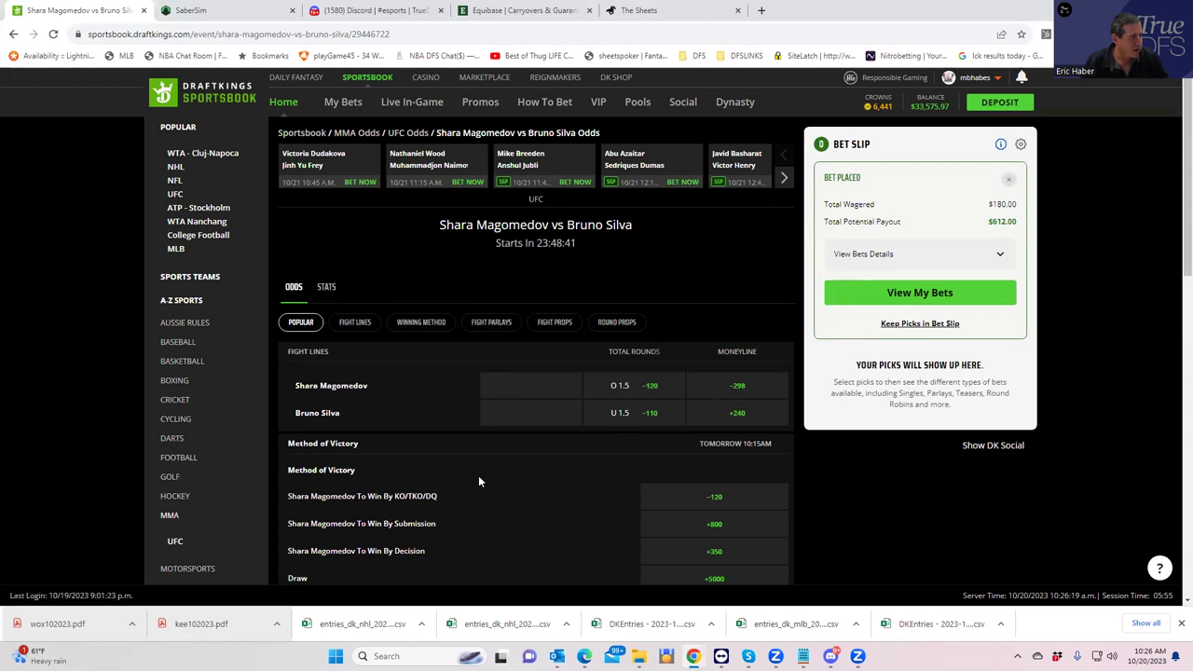
# - Add Victoria Dudakova to win by KO/TKO/DQ against Jinh Yu Frey to the bet slip with a $180 wager
pyautogui.scroll(-2, 479, 475)
pyautogui.scroll(2, 482, 470)
pyautogui.click(298, 158)
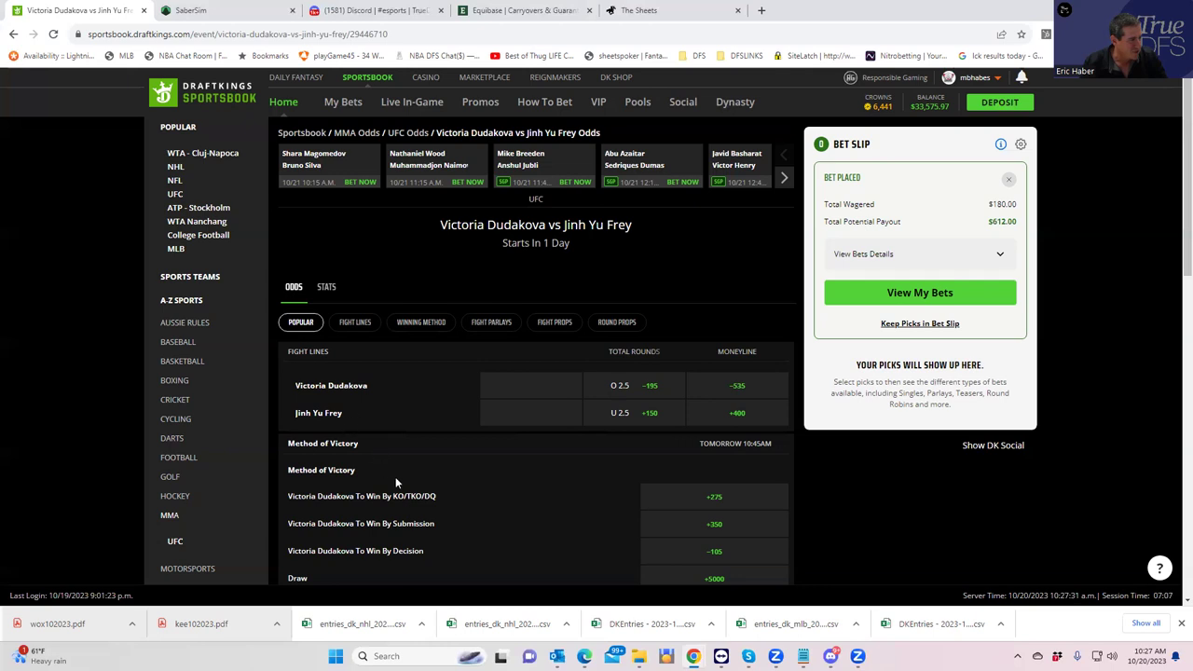
pyautogui.click(708, 503)
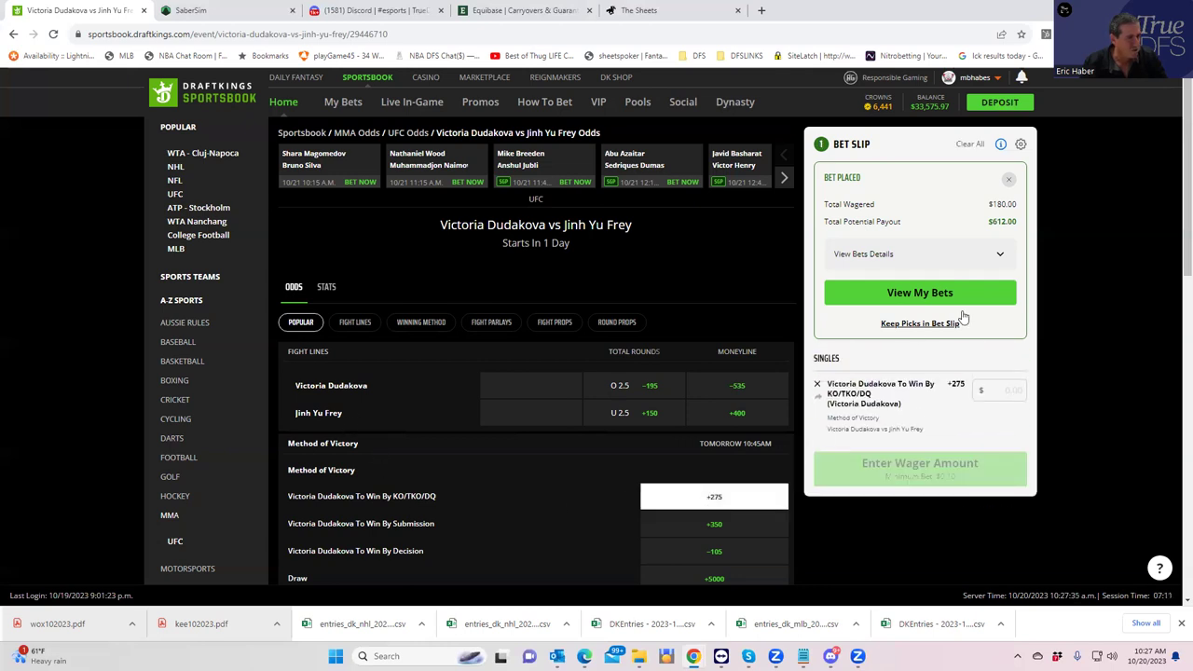
pyautogui.click(995, 393)
pyautogui.write('180')
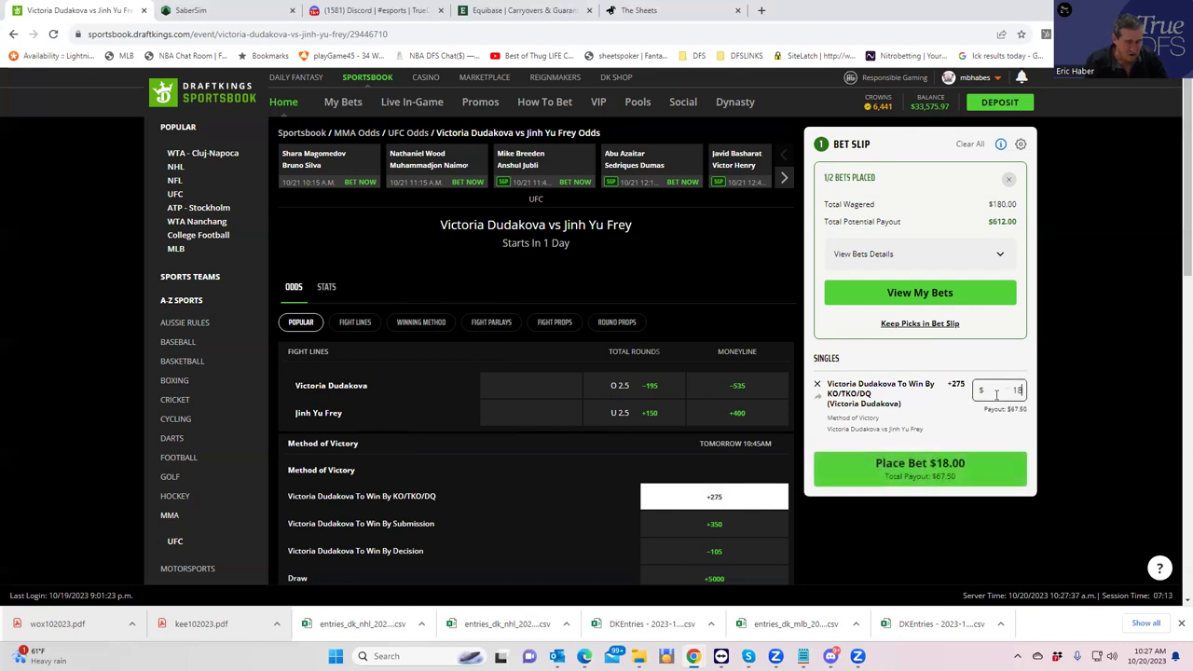
pyautogui.click(945, 429)
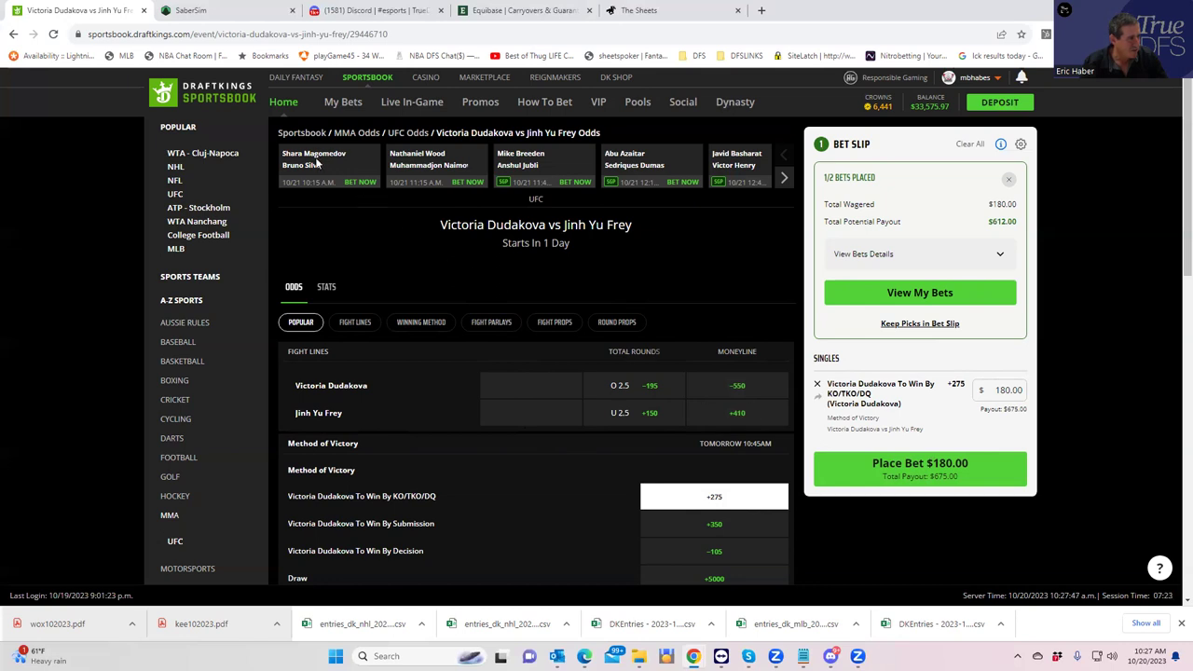
# - Add the double chance pick Nathaniel Wood to win by KO/TKO/DQ or Submission against Muhammadjon Naimov, wagering $180
pyautogui.click(412, 159)
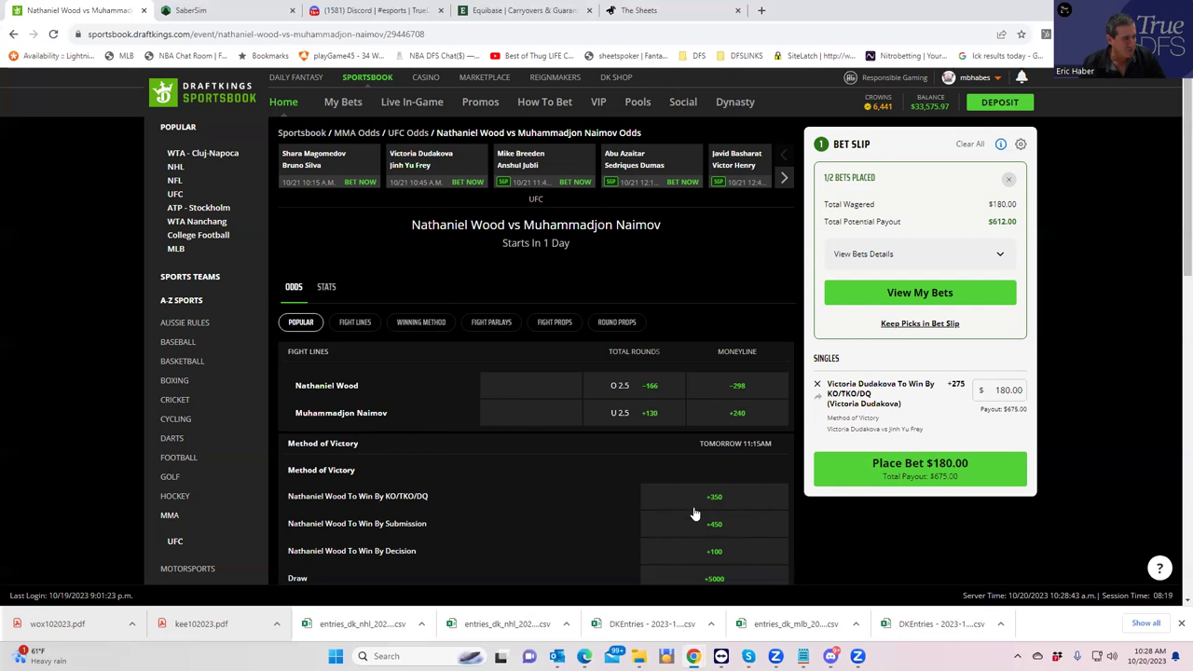
pyautogui.click(420, 326)
pyautogui.scroll(-3, 499, 487)
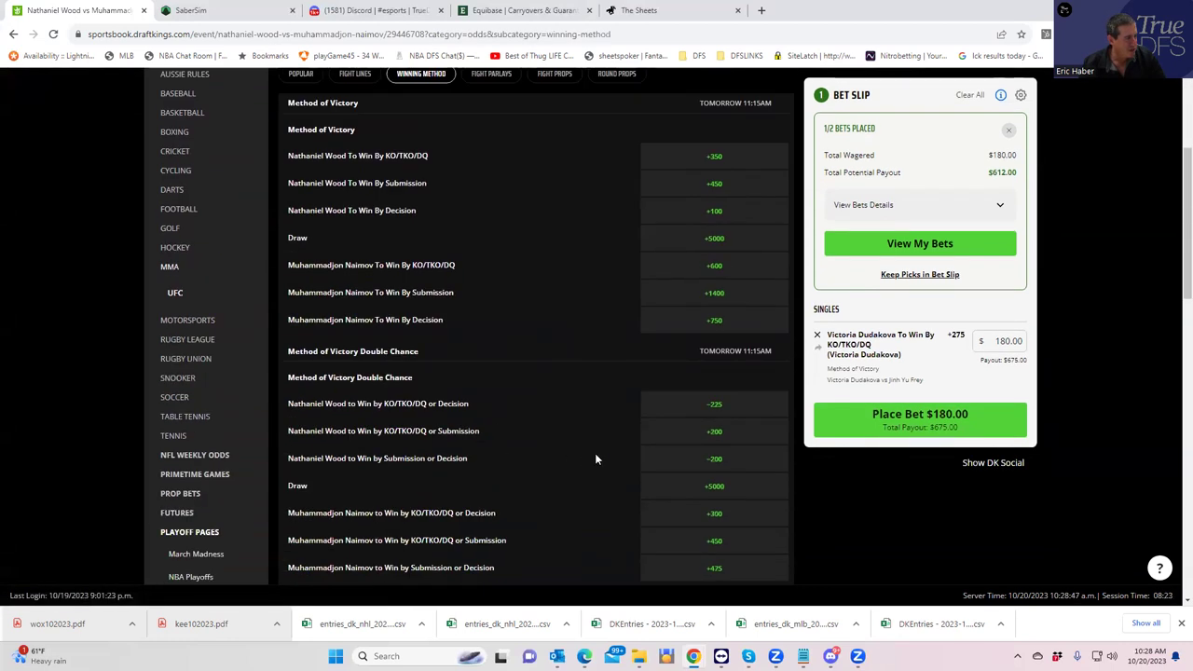
pyautogui.click(715, 433)
pyautogui.click(993, 410)
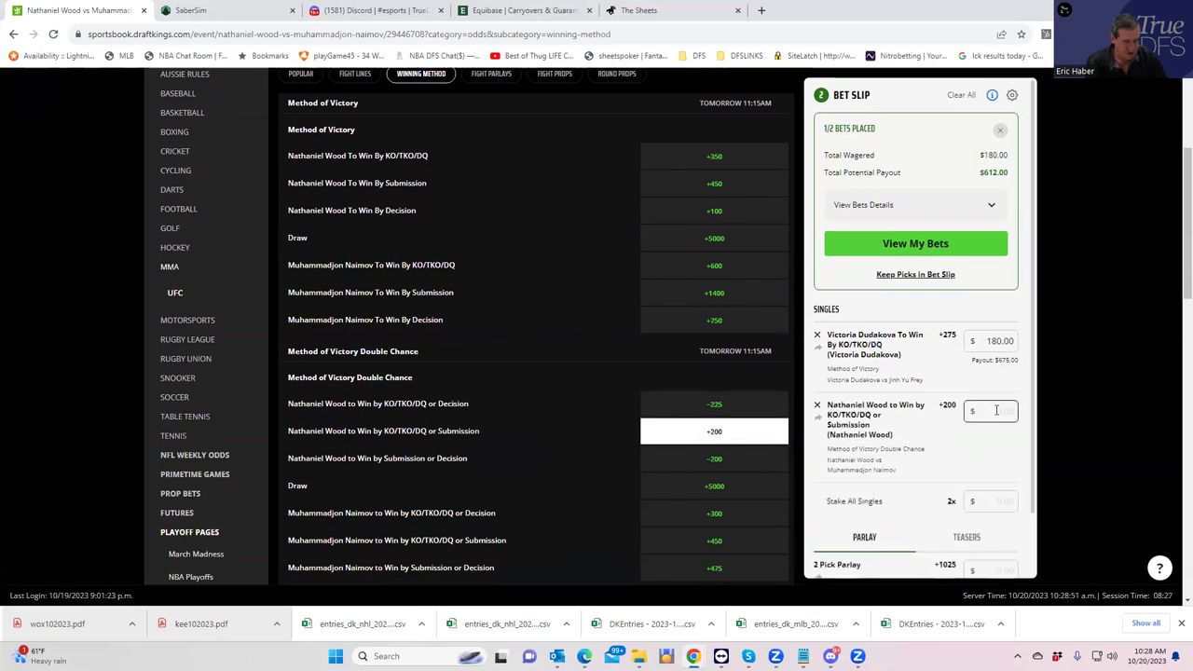
pyautogui.write('180')
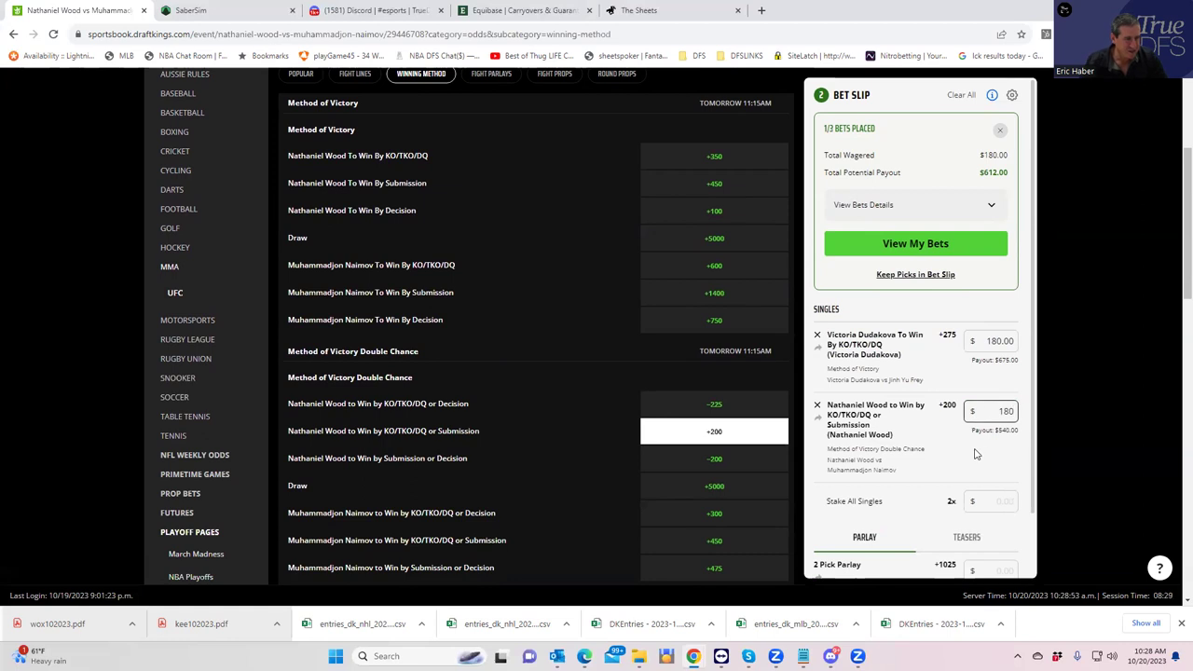
pyautogui.click(604, 407)
# - Add the double chance pick Anshul Jubli to win by KO/TKO/DQ or Submission against Mike Breeden, wagering $180
pyautogui.scroll(3, 529, 364)
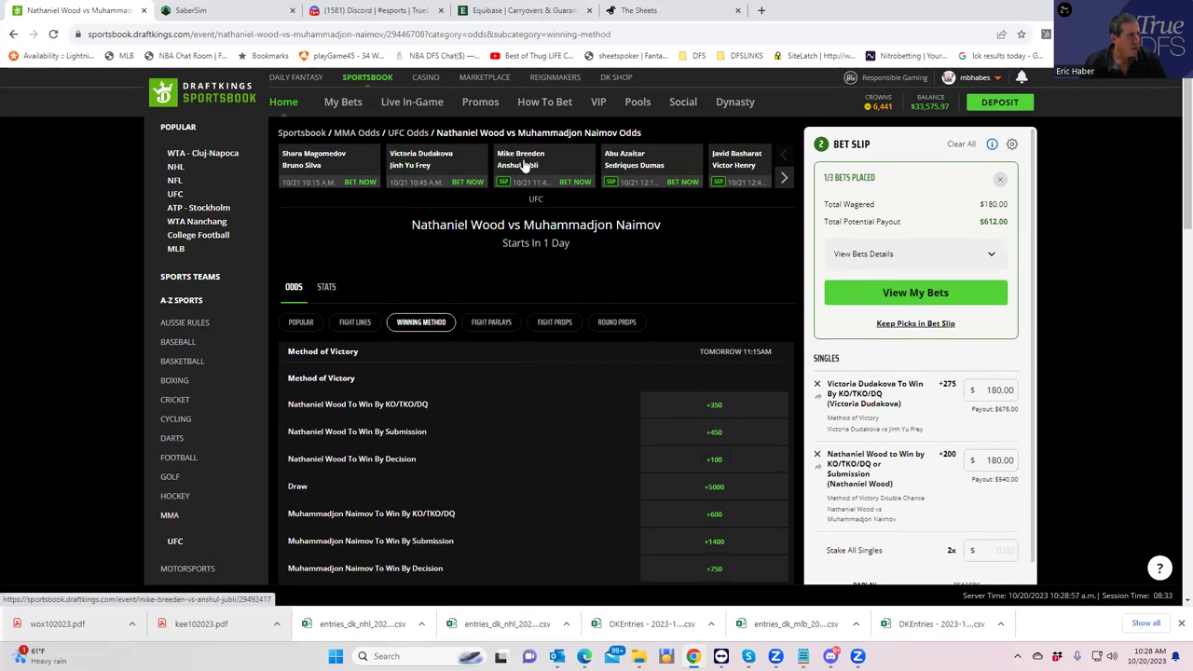
pyautogui.click(522, 160)
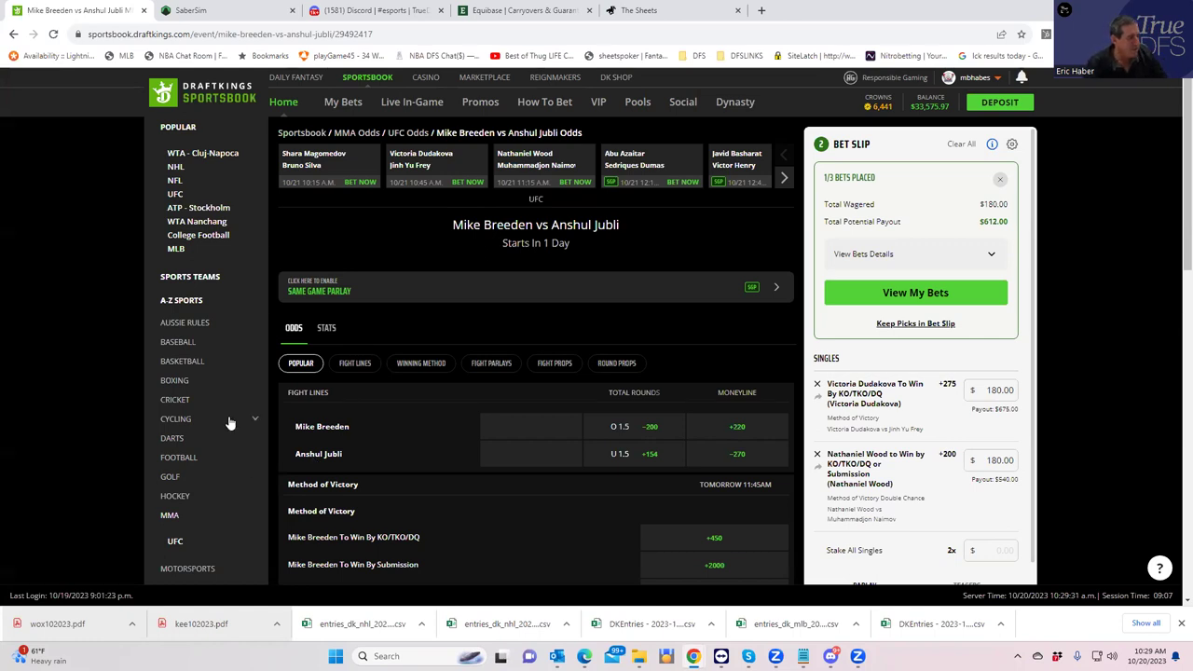
pyautogui.click(421, 363)
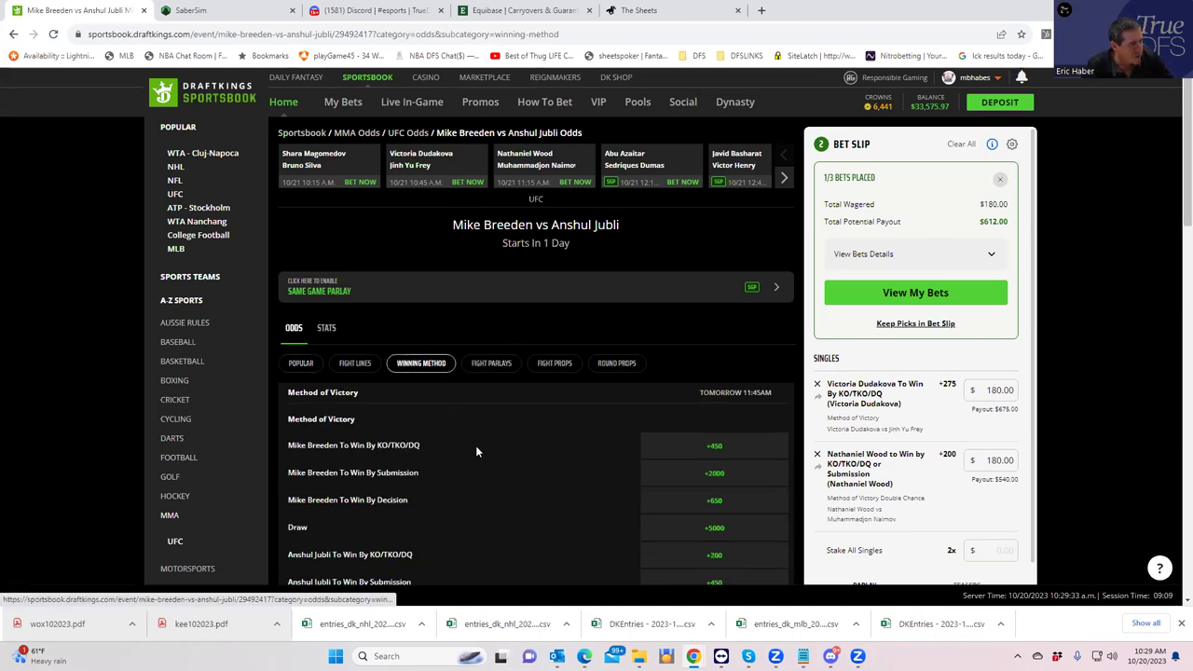
pyautogui.scroll(-2, 479, 456)
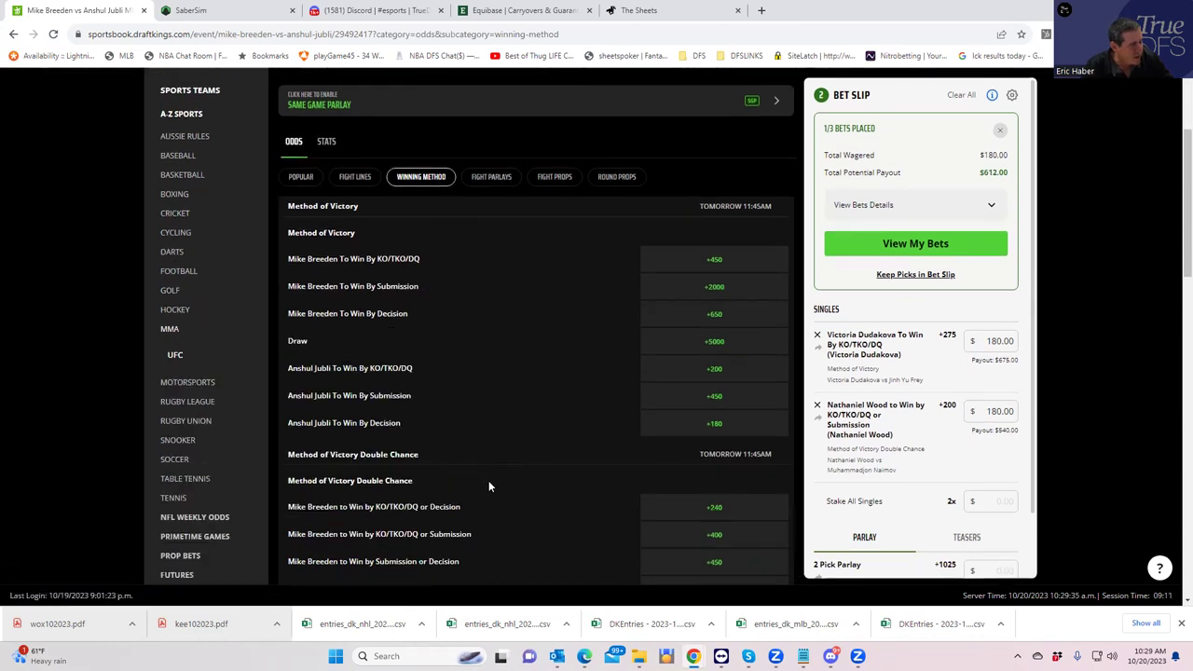
pyautogui.scroll(-5, 498, 482)
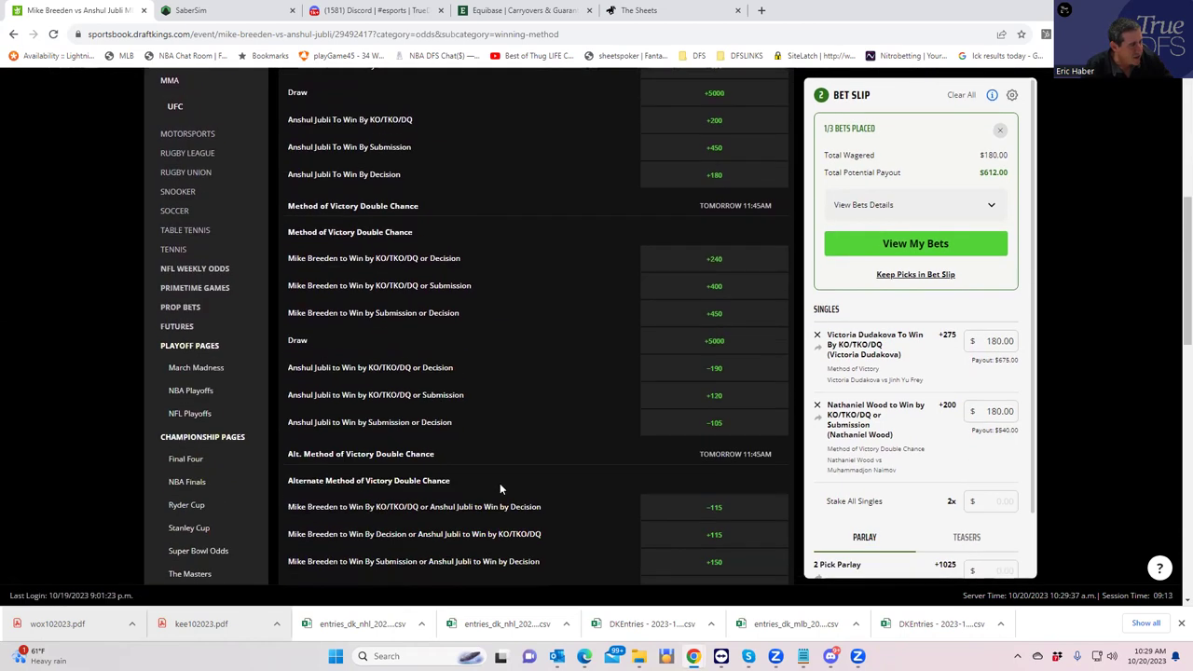
pyautogui.scroll(2, 499, 471)
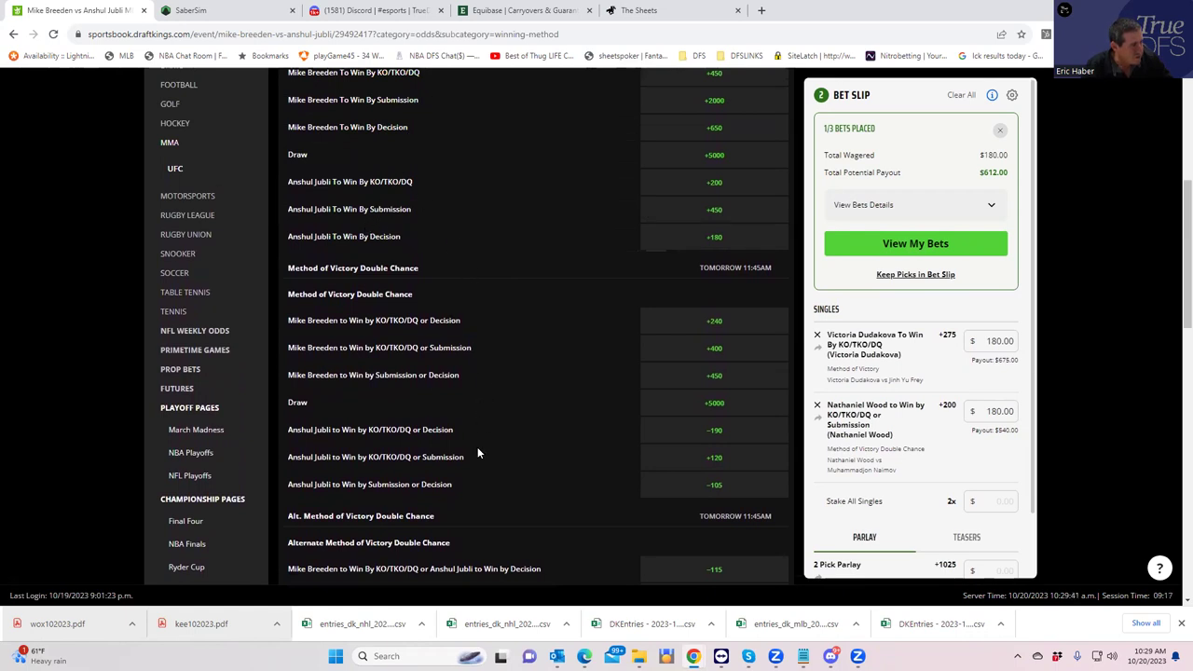
pyautogui.click(715, 461)
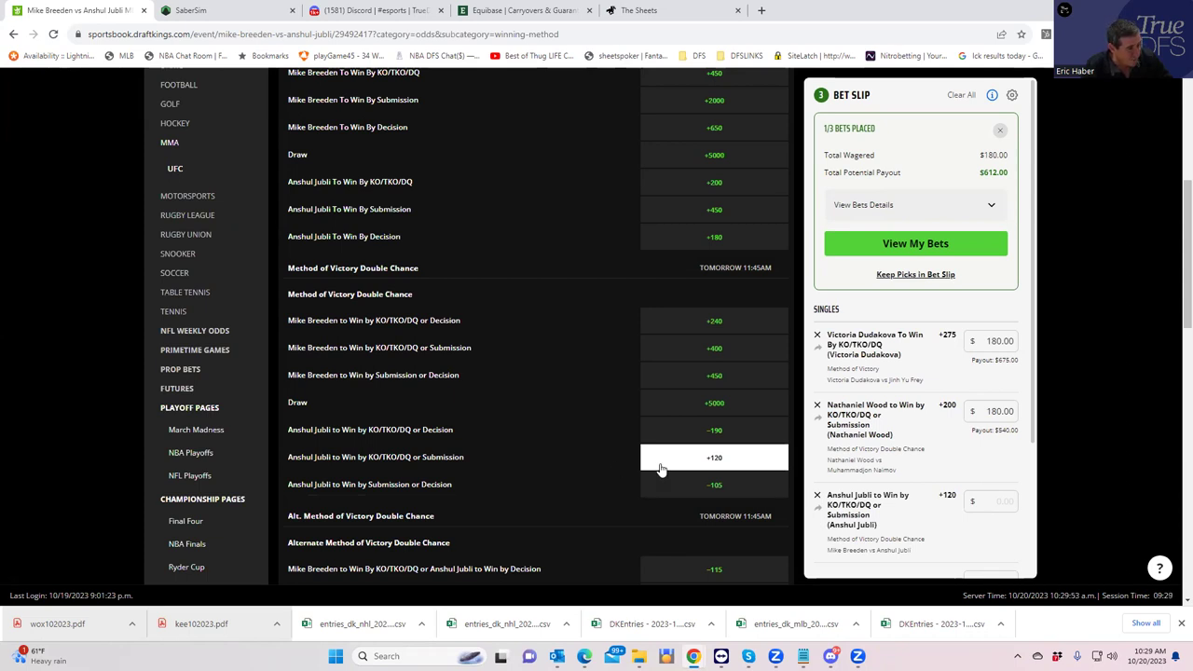
pyautogui.click(1000, 504)
pyautogui.write('180')
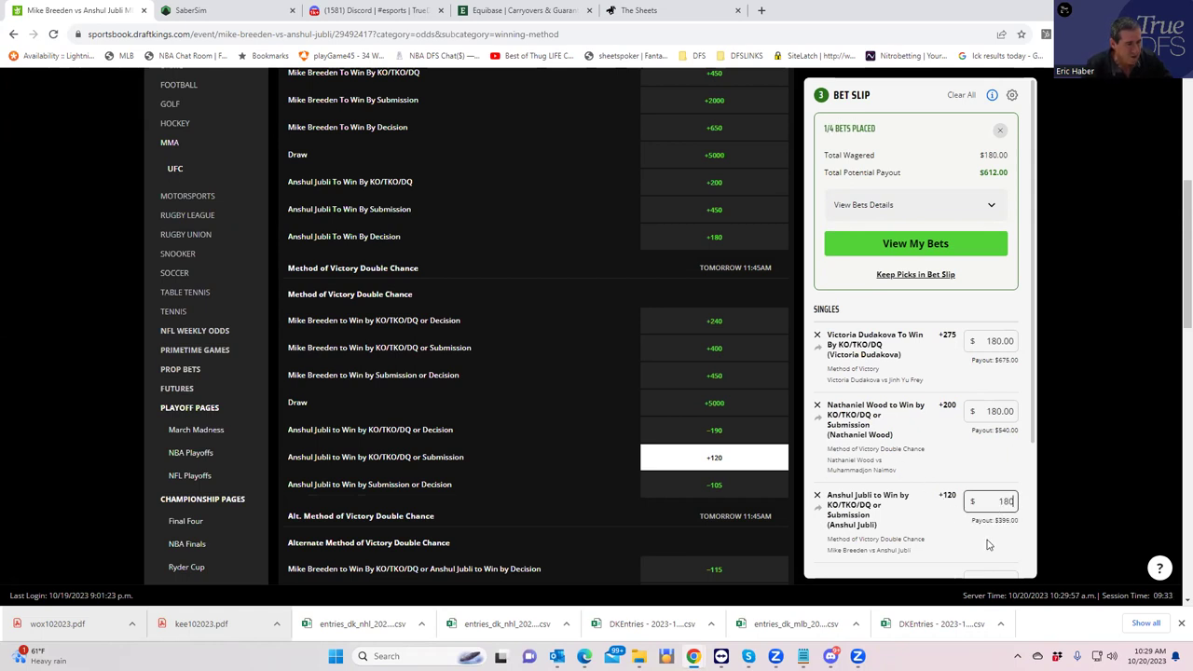
pyautogui.click(987, 544)
# - Add Sedriques Dumas to win by KO/TKO/DQ against Abu Azaitar to the bet slip with a $180 wager
pyautogui.scroll(5, 511, 315)
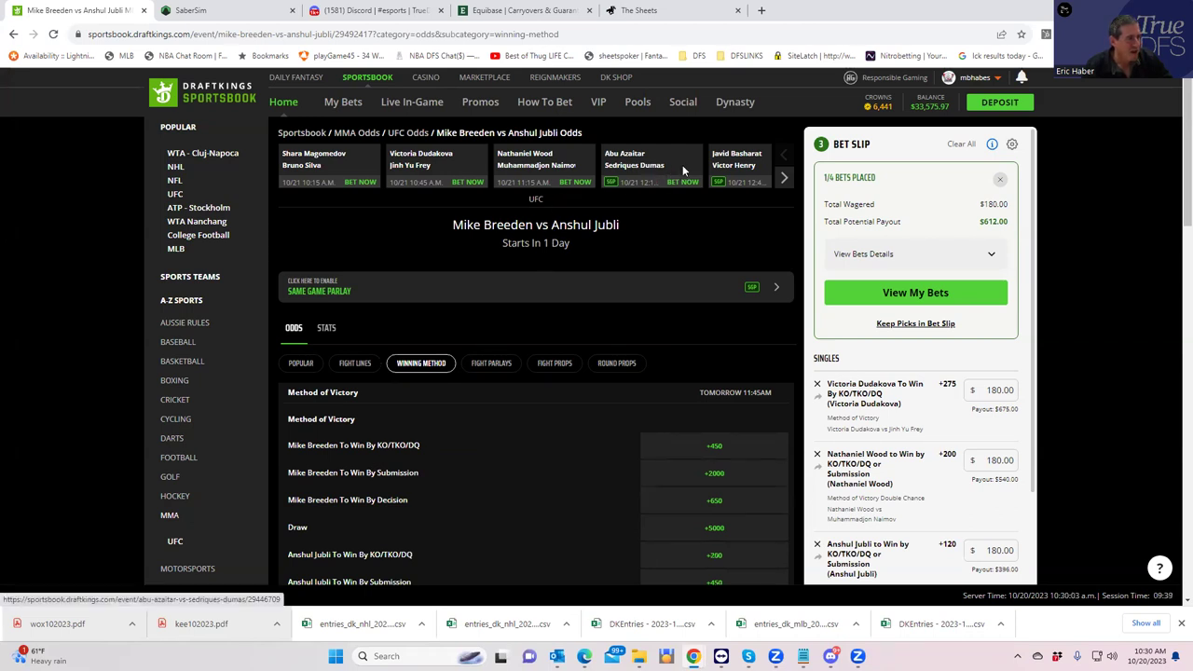
pyautogui.click(629, 169)
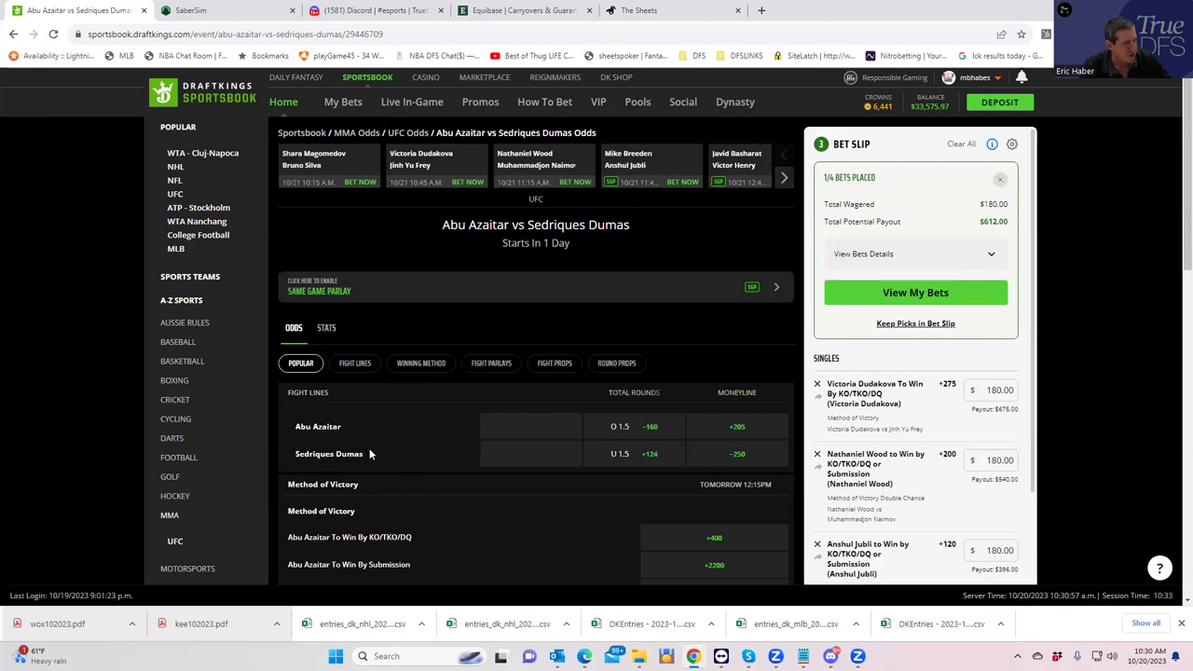
pyautogui.scroll(-3, 459, 494)
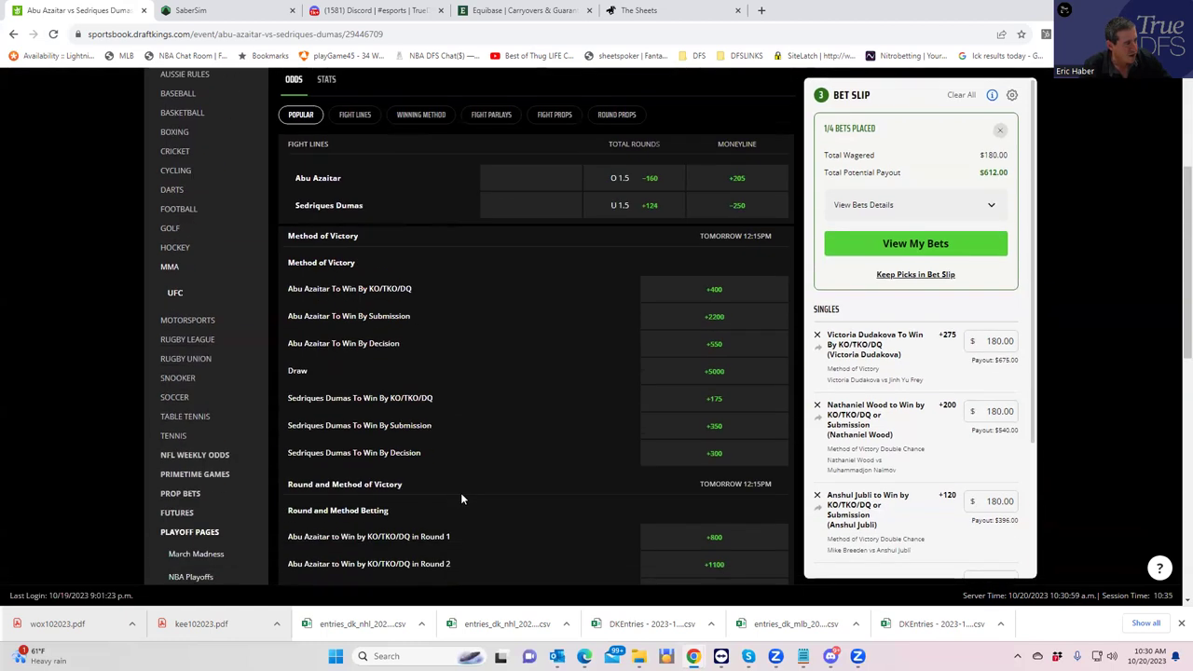
pyautogui.click(715, 401)
pyautogui.scroll(-2, 1015, 394)
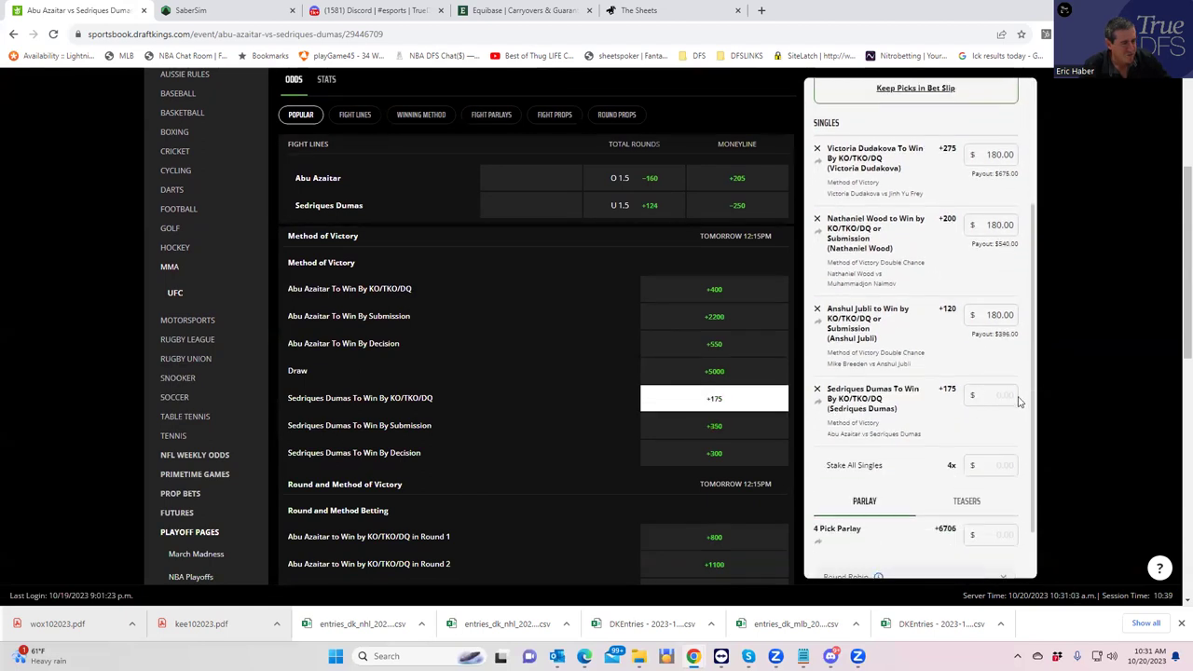
pyautogui.click(1014, 394)
pyautogui.write('180')
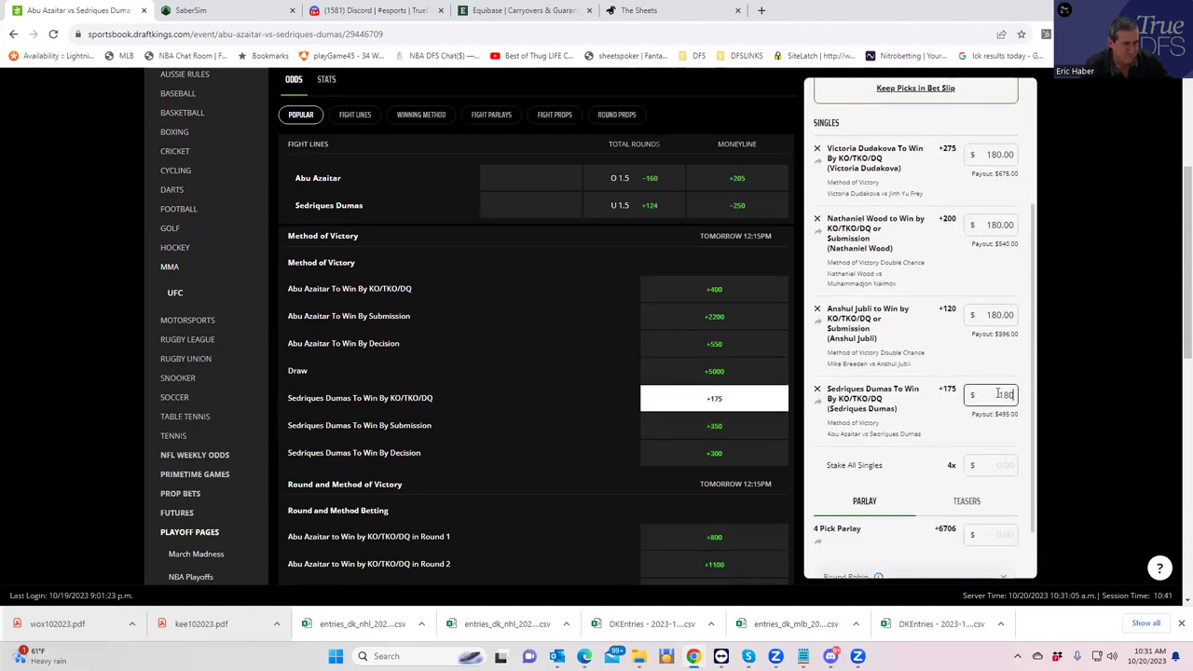
# - Add Victor Henry to win by KO/TKO/DQ against Javid Basharat to the bet slip with a $180 wager
pyautogui.scroll(3, 464, 296)
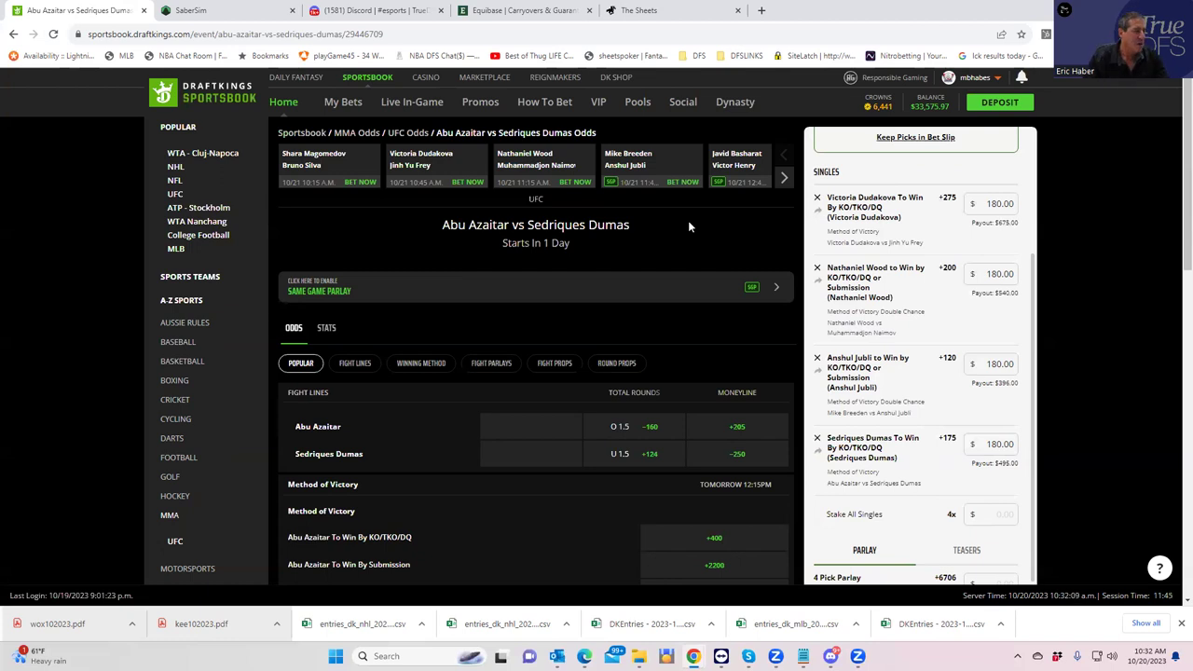
pyautogui.click(726, 165)
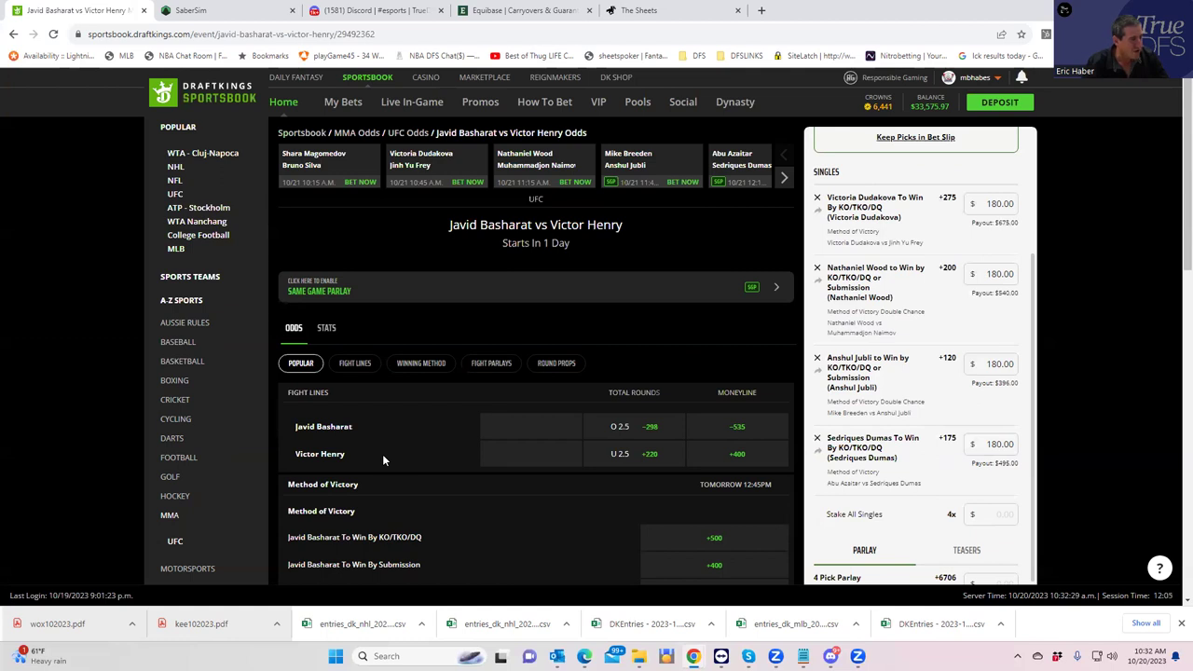
pyautogui.scroll(-2, 425, 465)
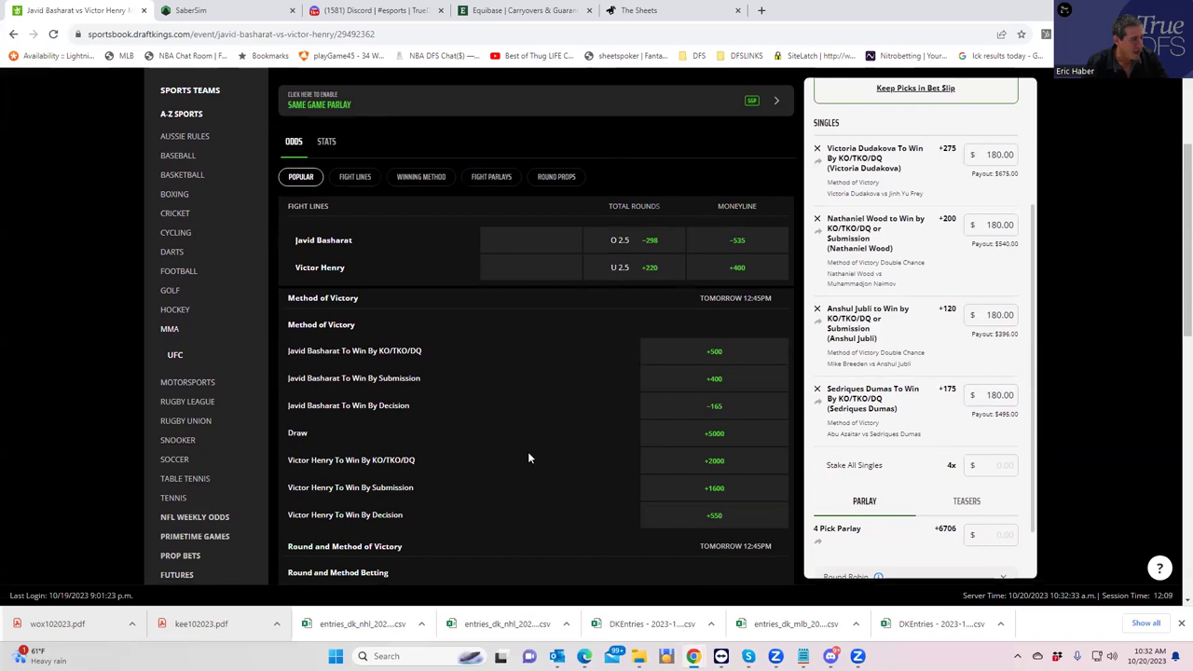
pyautogui.scroll(-2, 477, 470)
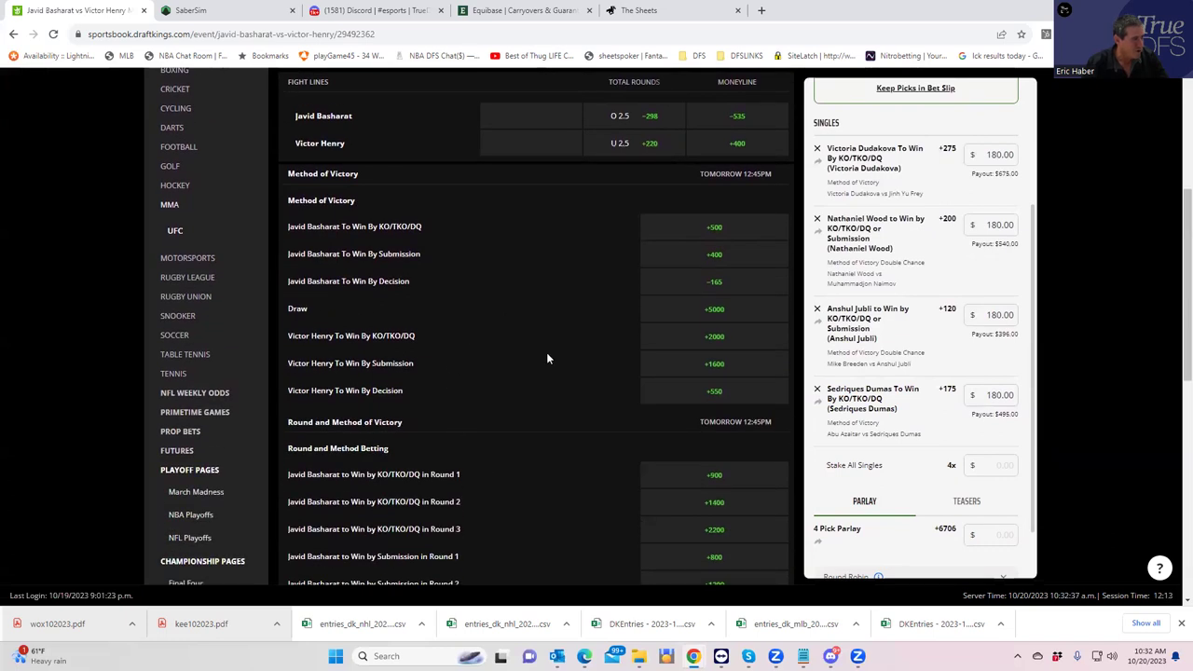
pyautogui.scroll(-1, 547, 361)
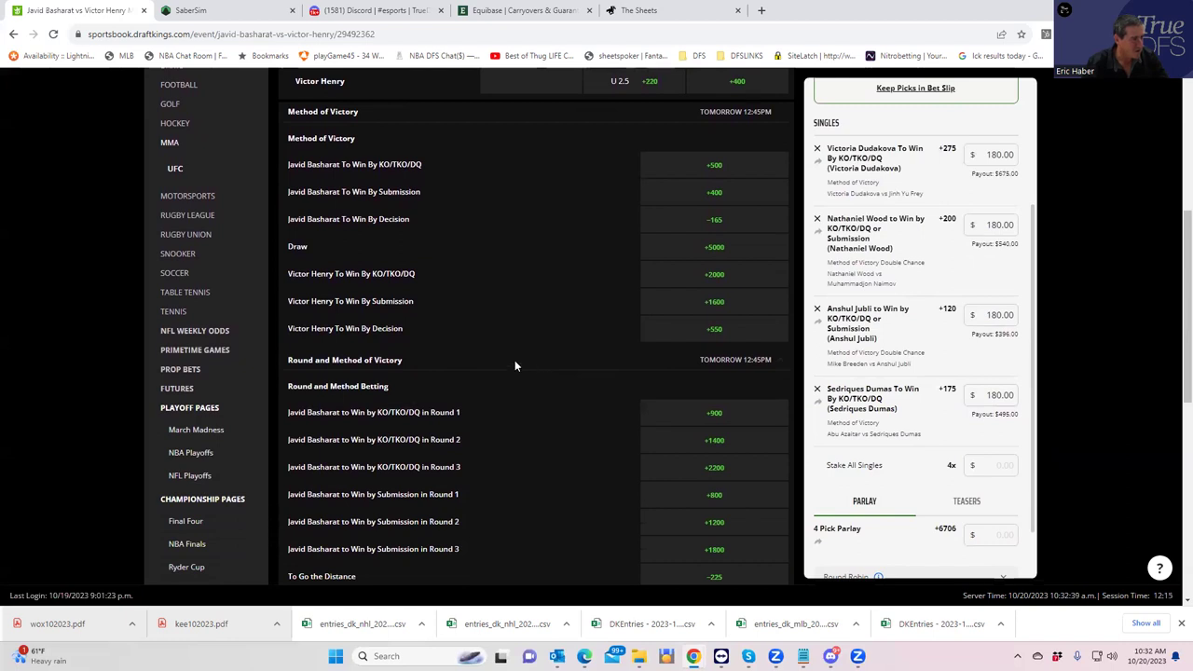
pyautogui.click(716, 278)
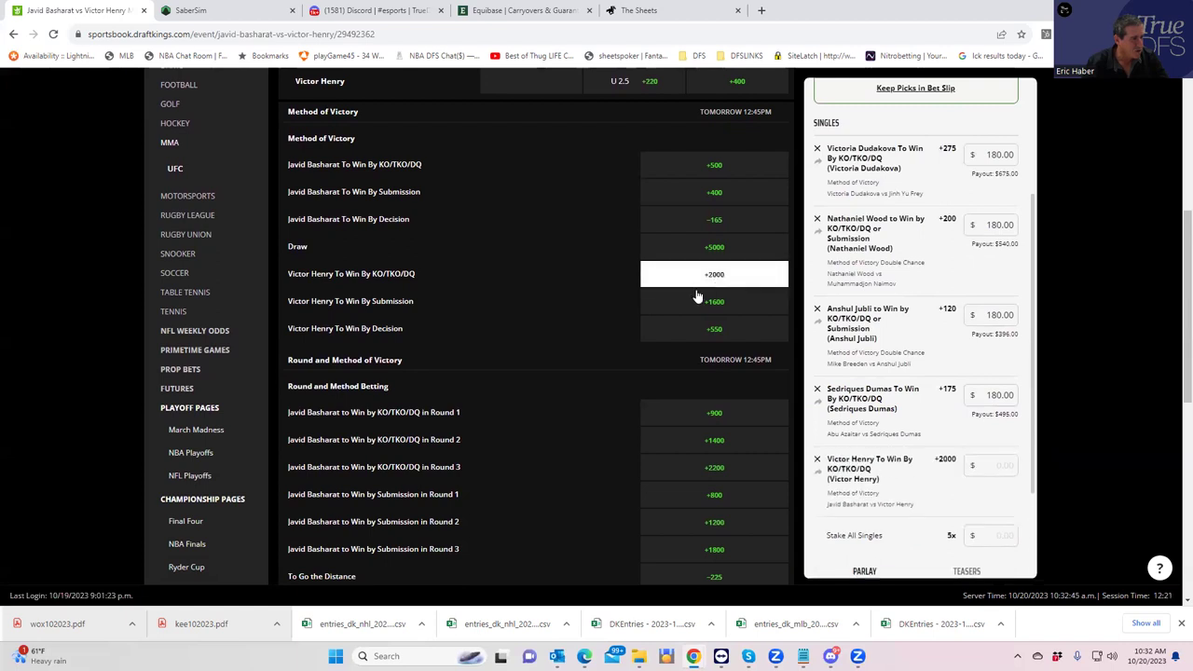
pyautogui.click(997, 465)
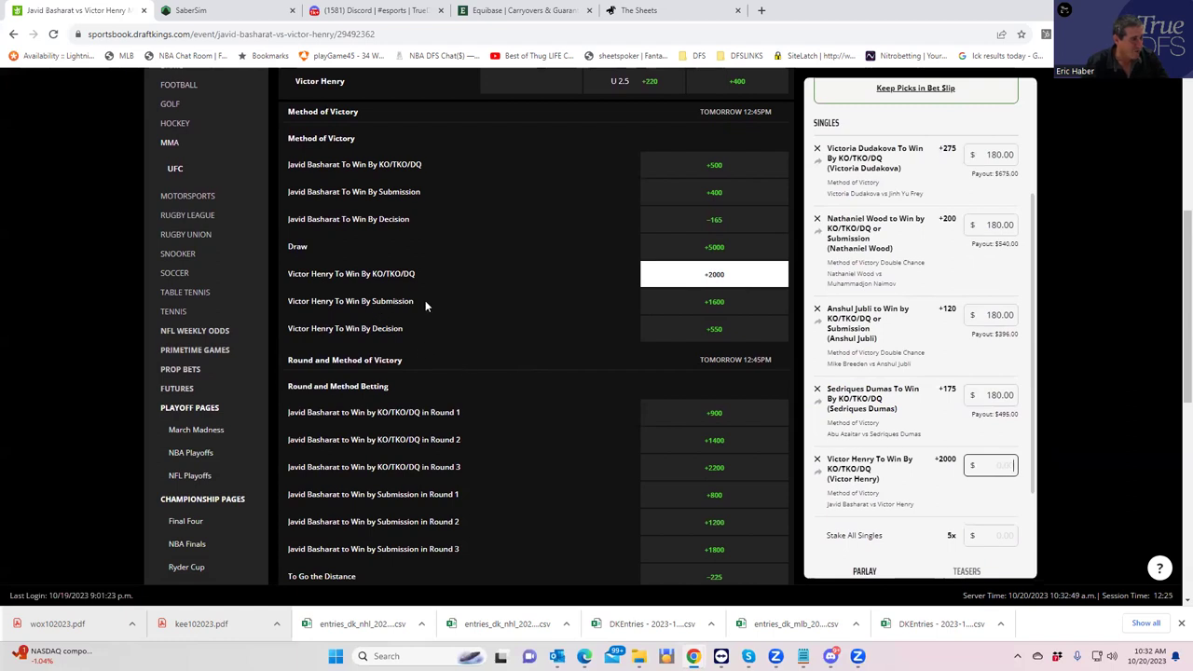
pyautogui.scroll(2, 572, 361)
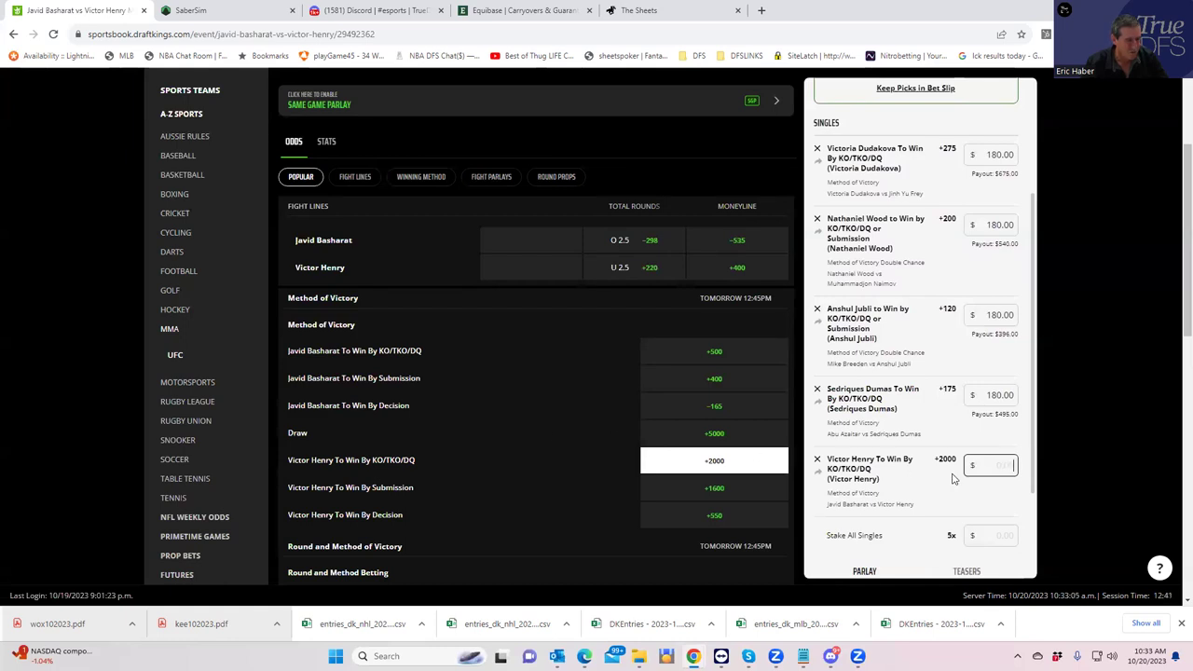
pyautogui.write('180')
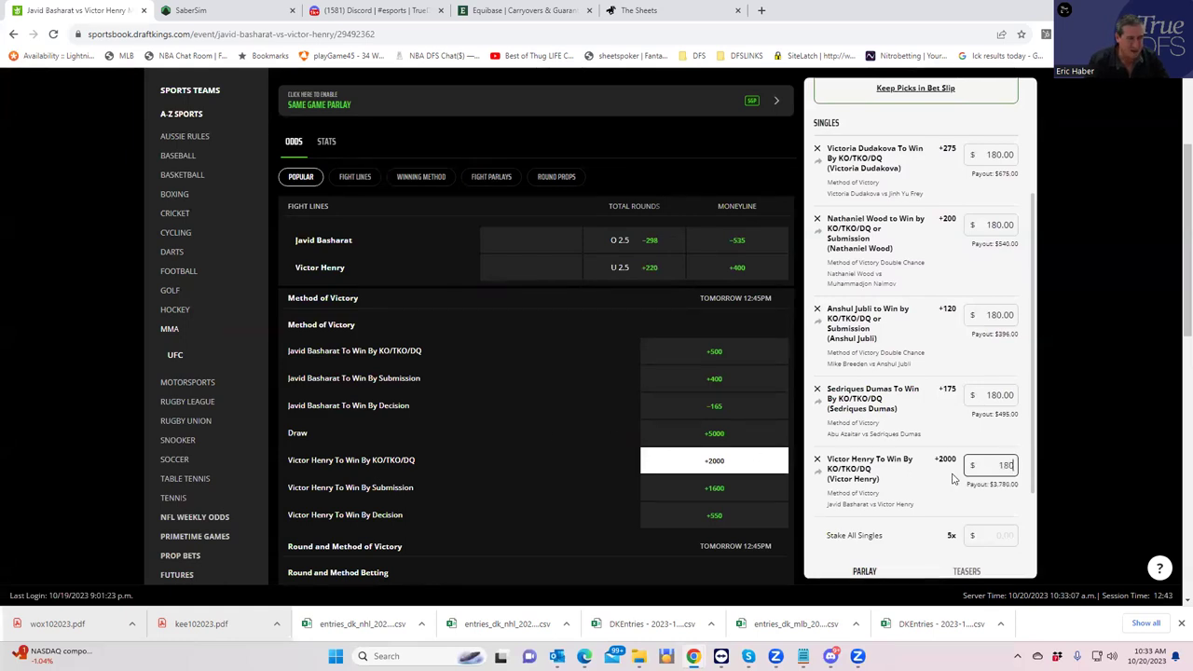
pyautogui.click(944, 486)
pyautogui.scroll(-2, 944, 486)
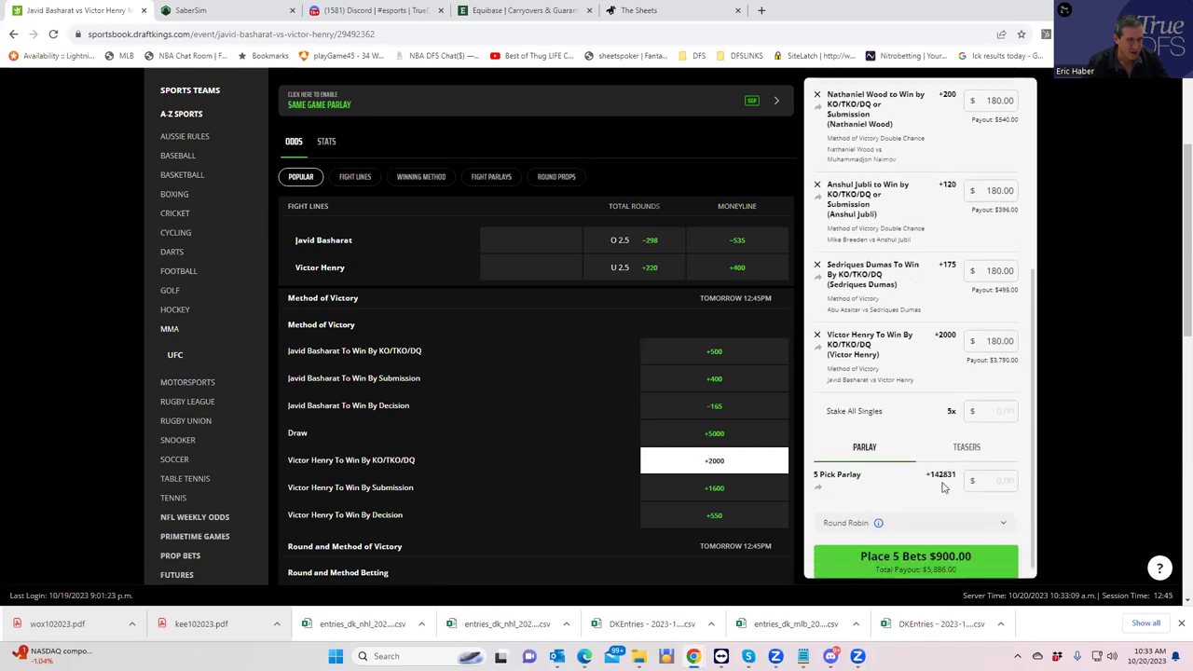
# - Open the Mohammad Yahya vs Trevor Peek fight and review its round props
pyautogui.scroll(3, 535, 305)
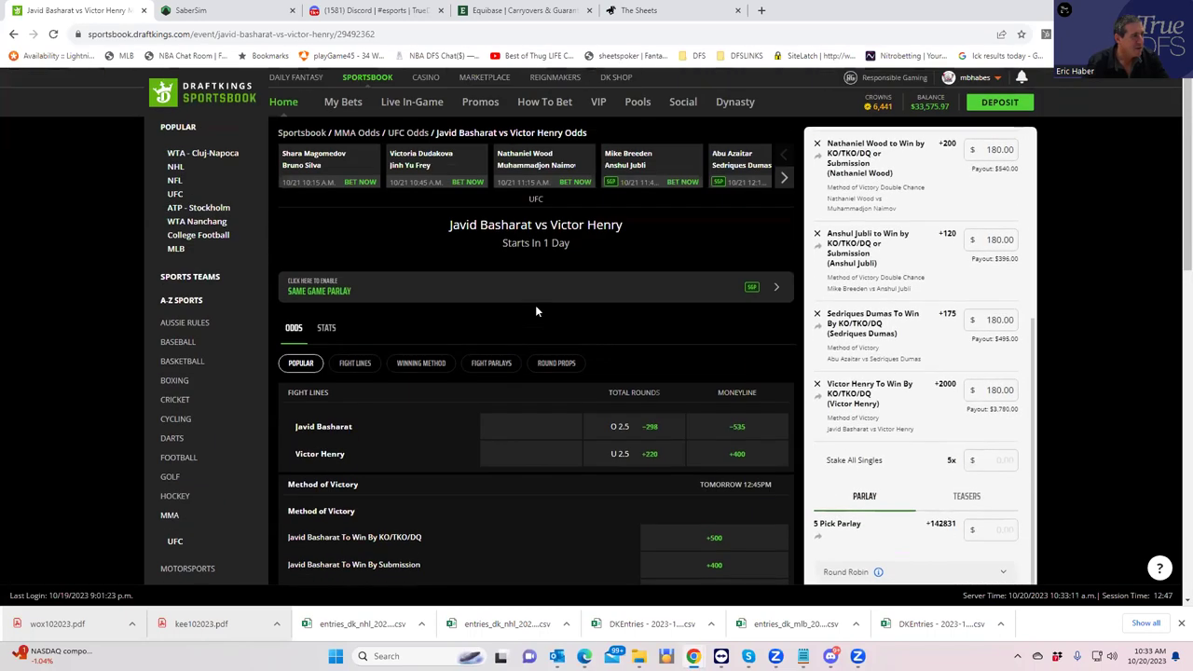
pyautogui.click(784, 183)
pyautogui.click(785, 183)
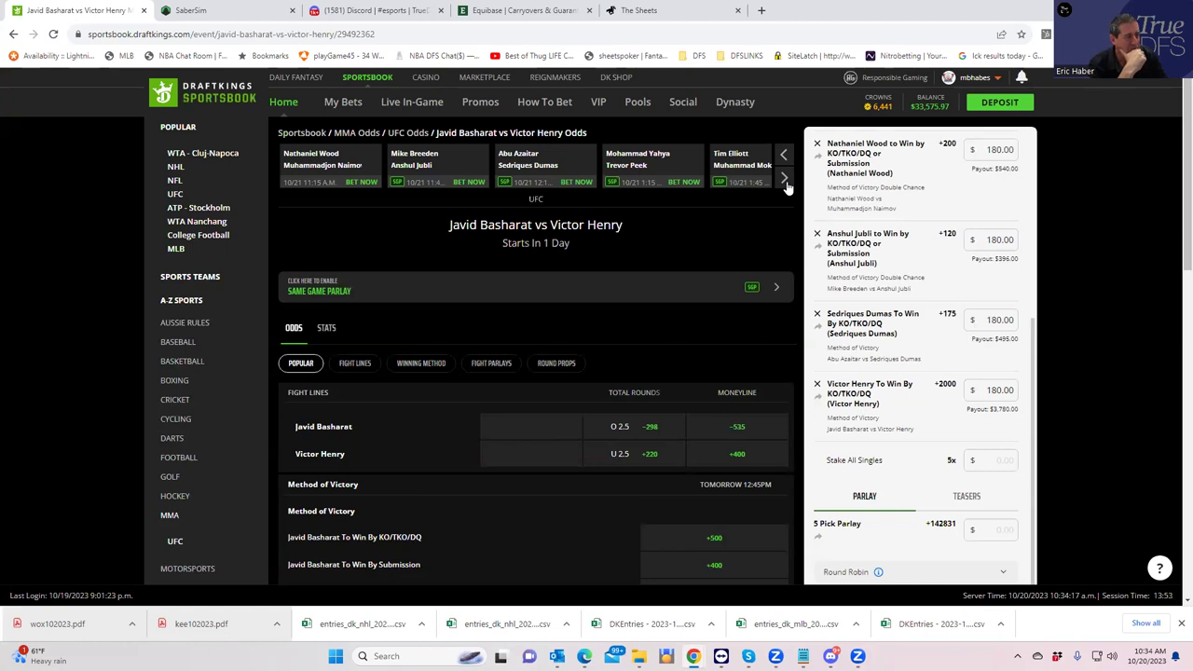
pyautogui.click(633, 166)
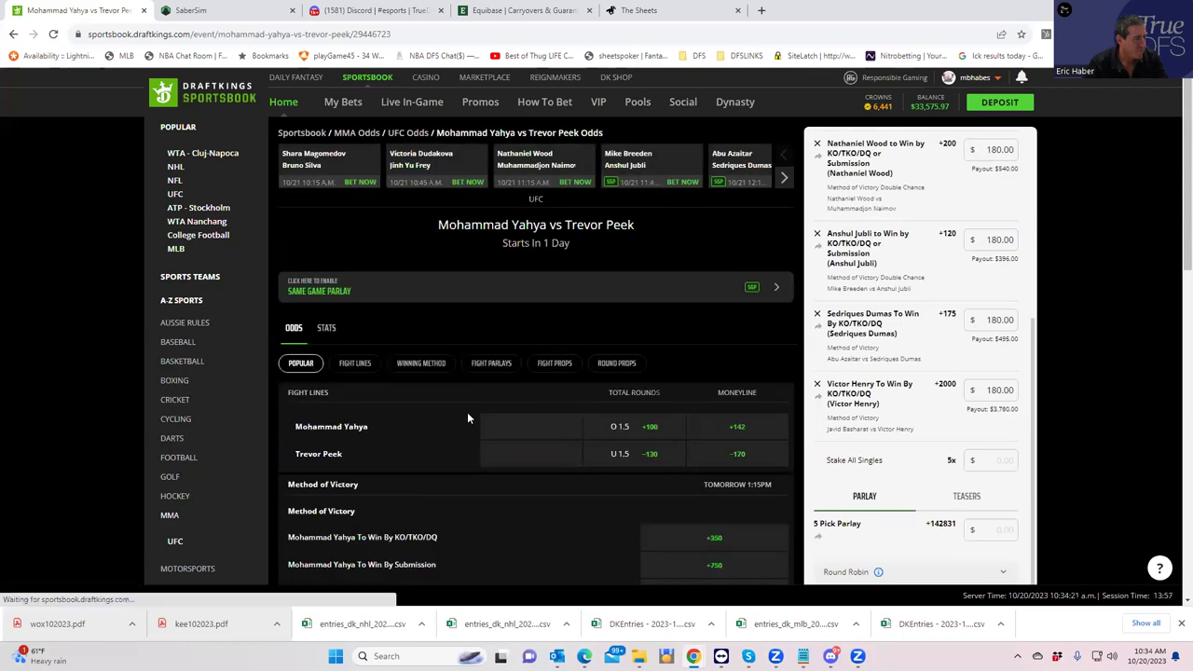
pyautogui.click(610, 365)
pyautogui.scroll(-5, 583, 484)
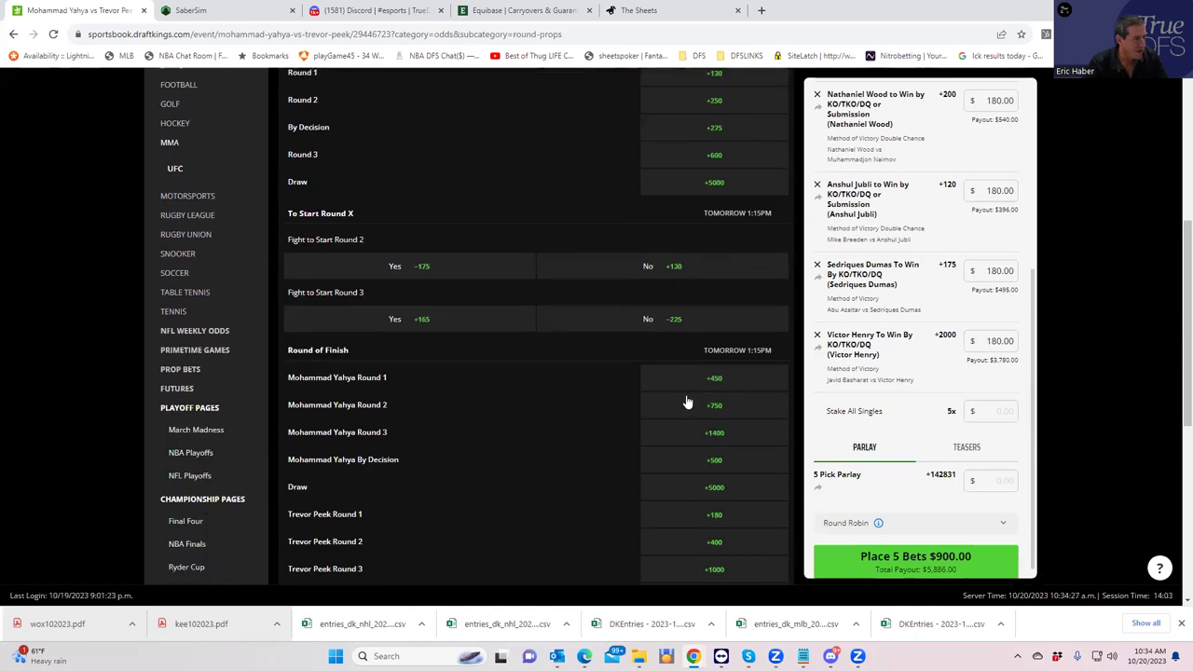
pyautogui.scroll(3, 699, 386)
pyautogui.scroll(1, 701, 373)
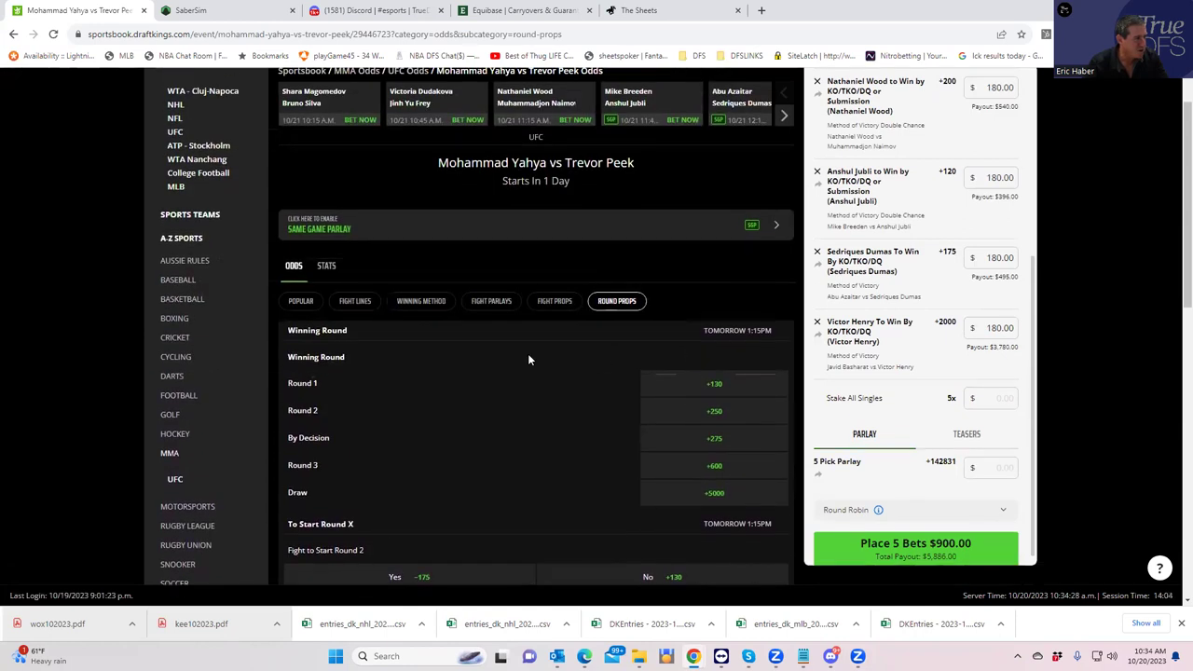
# - Add Trevor Peek to win by decision from the popular odds to the bet slip with a $180 wager
pyautogui.click(300, 301)
pyautogui.scroll(-2, 460, 413)
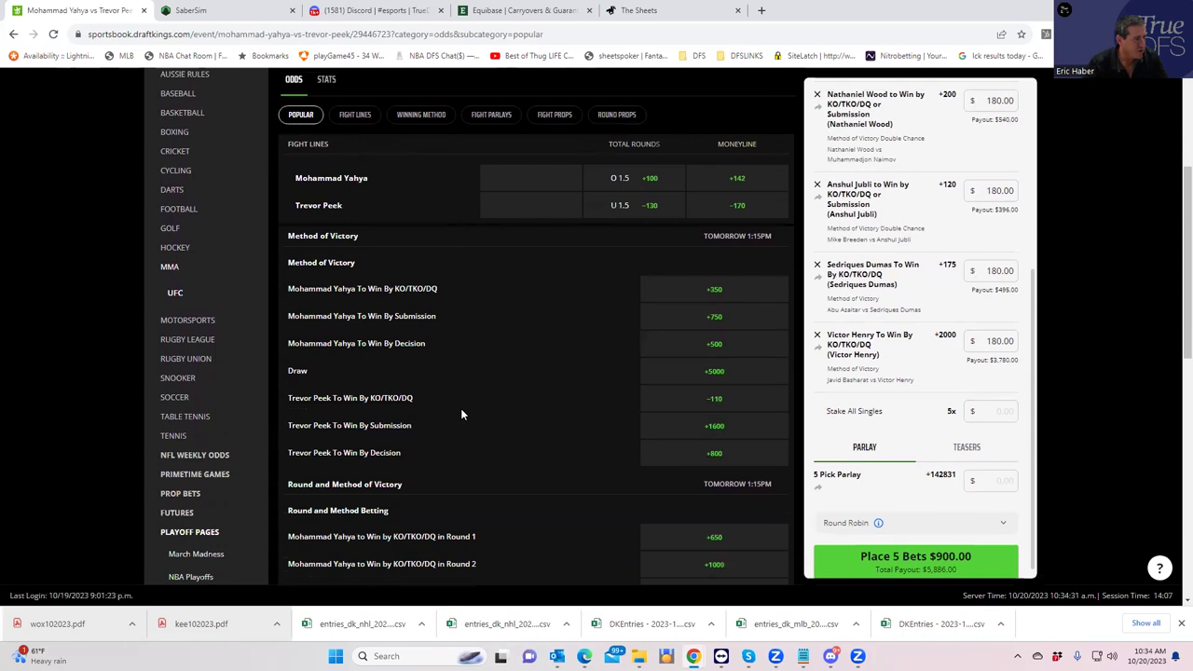
pyautogui.click(725, 457)
pyautogui.click(989, 413)
pyautogui.write('180')
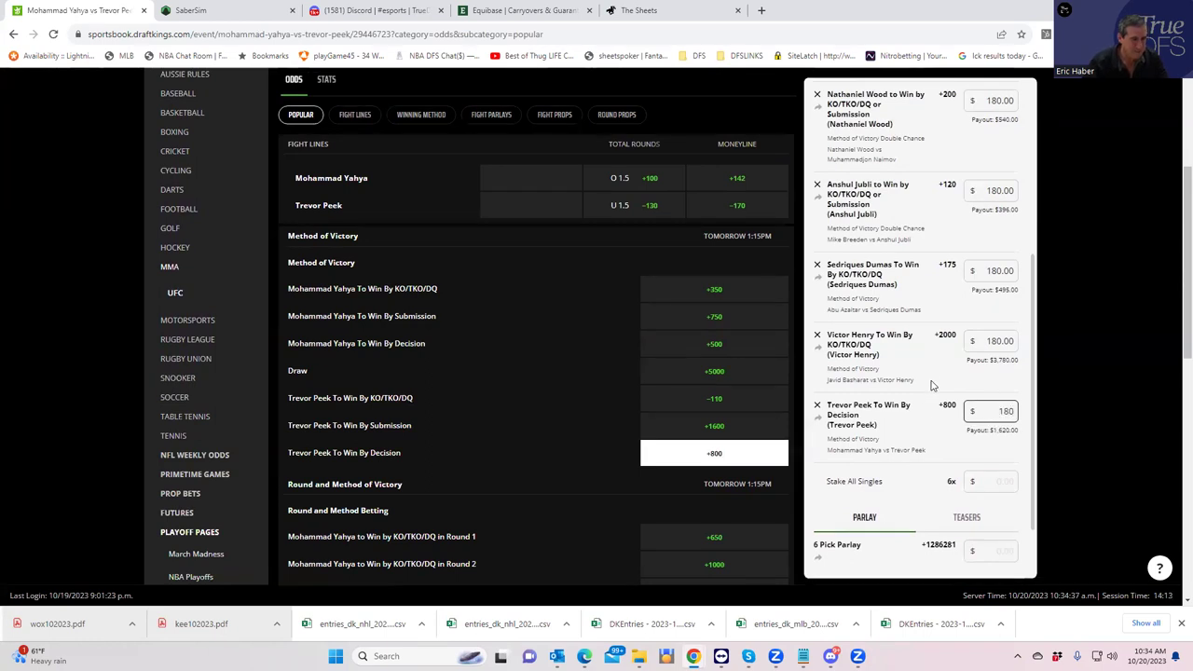
pyautogui.click(927, 430)
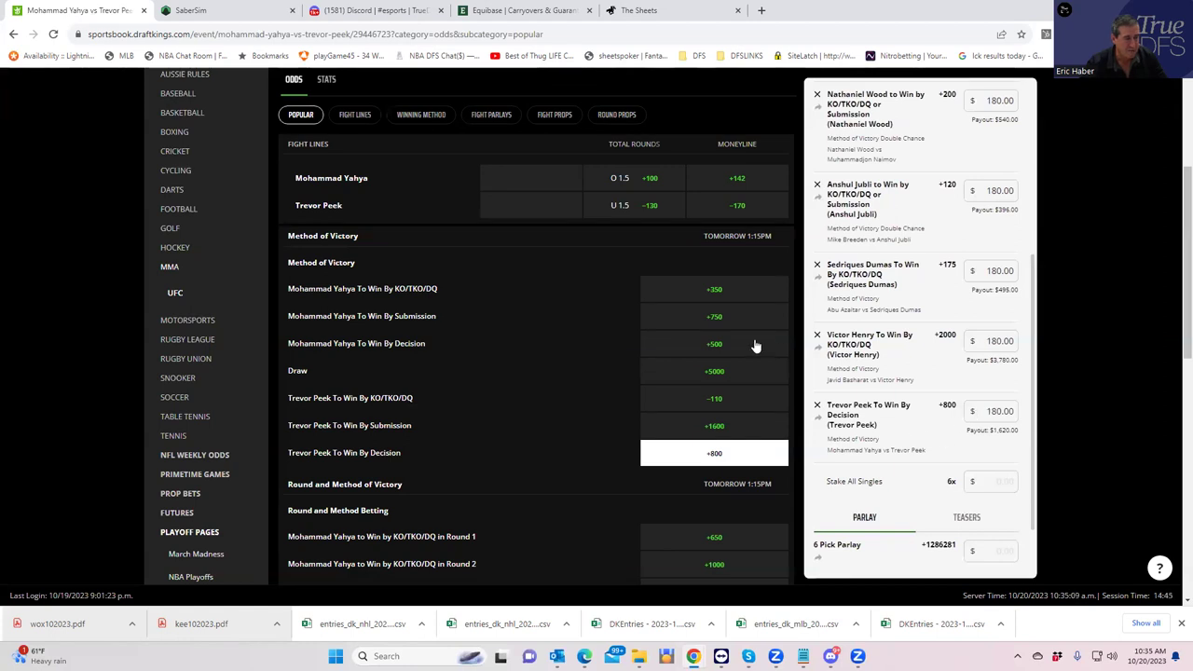
# - Open the odds page for the Tim Elliott vs Muhammad Mokaev fight
pyautogui.scroll(3, 451, 203)
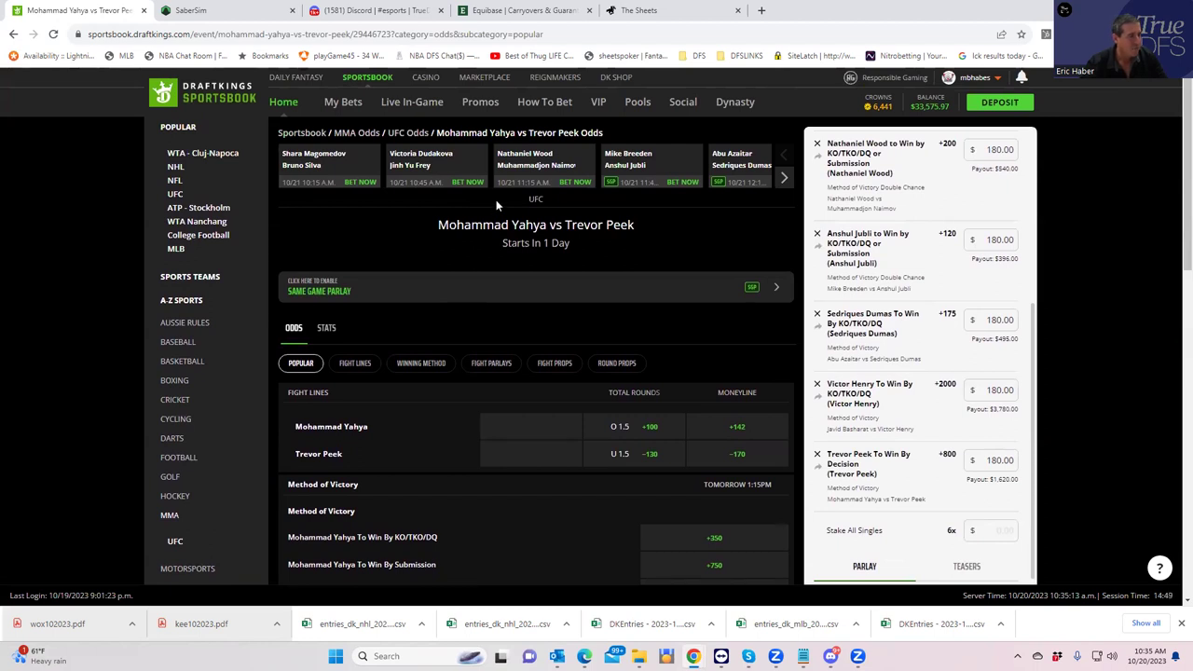
pyautogui.click(783, 179)
pyautogui.click(784, 180)
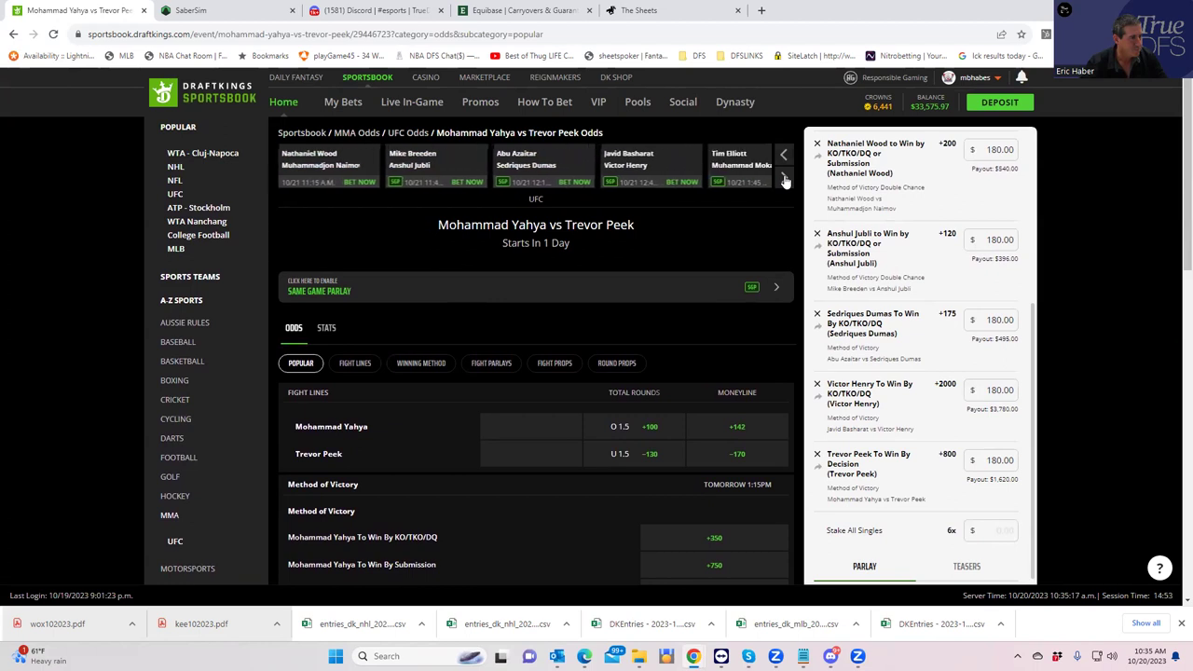
pyautogui.click(784, 180)
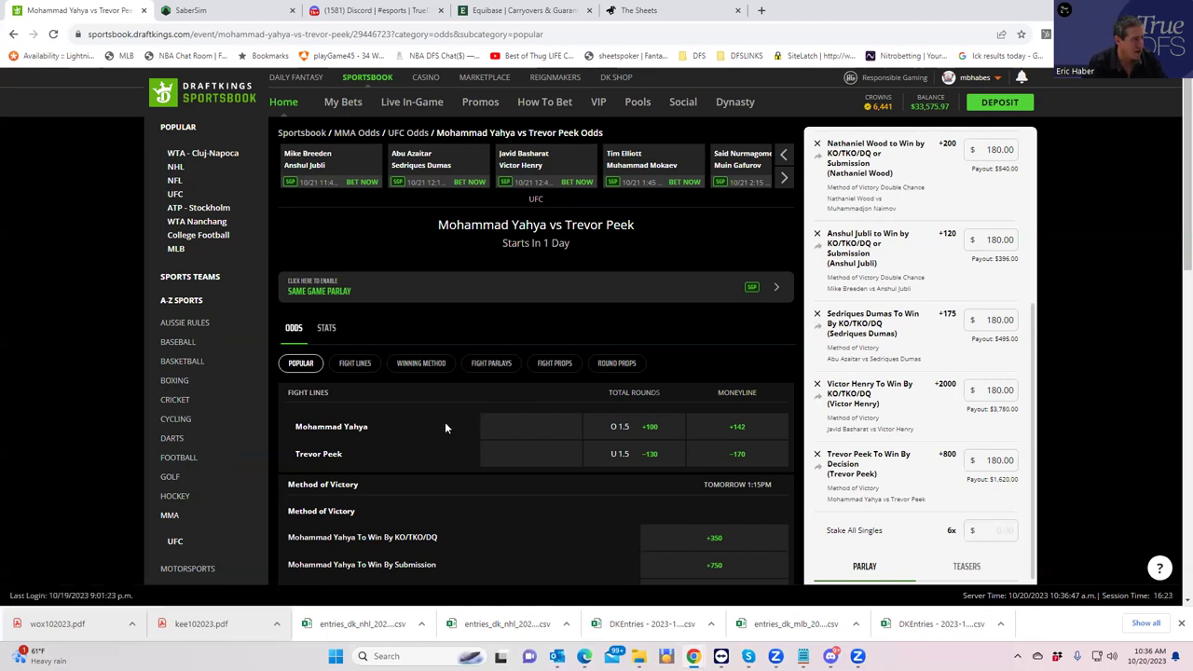
pyautogui.click(629, 175)
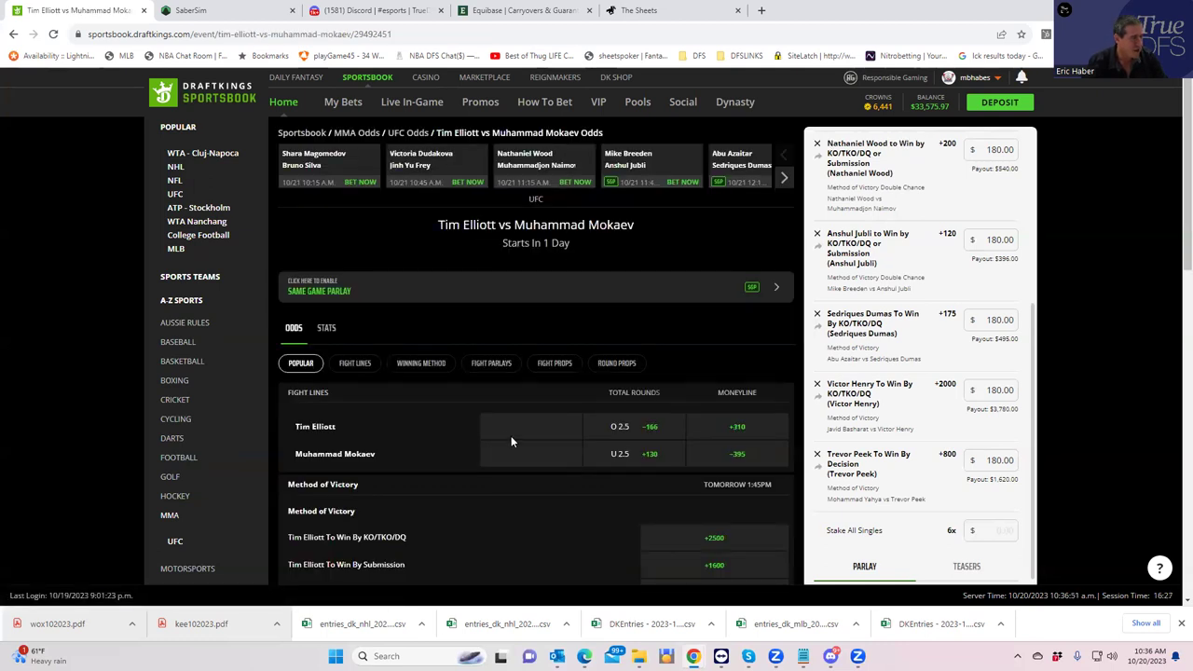
# - Add Muhammad Mokaev to win by KO/TKO/DQ to the bet slip with a $180 wager
pyautogui.scroll(-2, 534, 520)
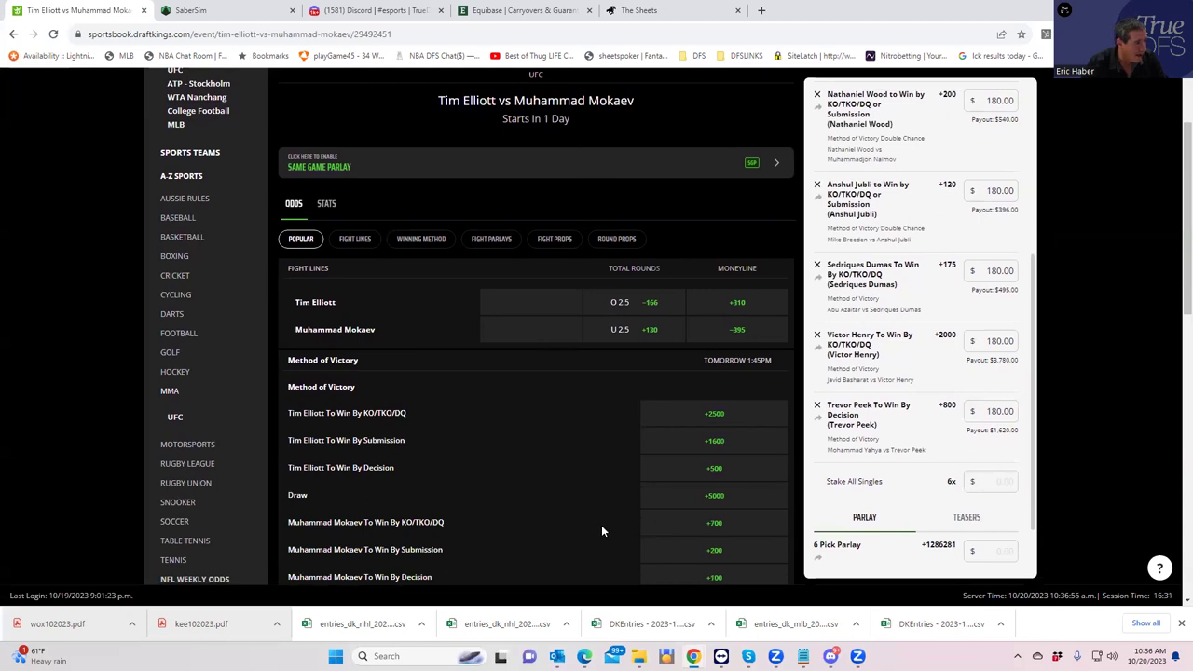
pyautogui.click(718, 524)
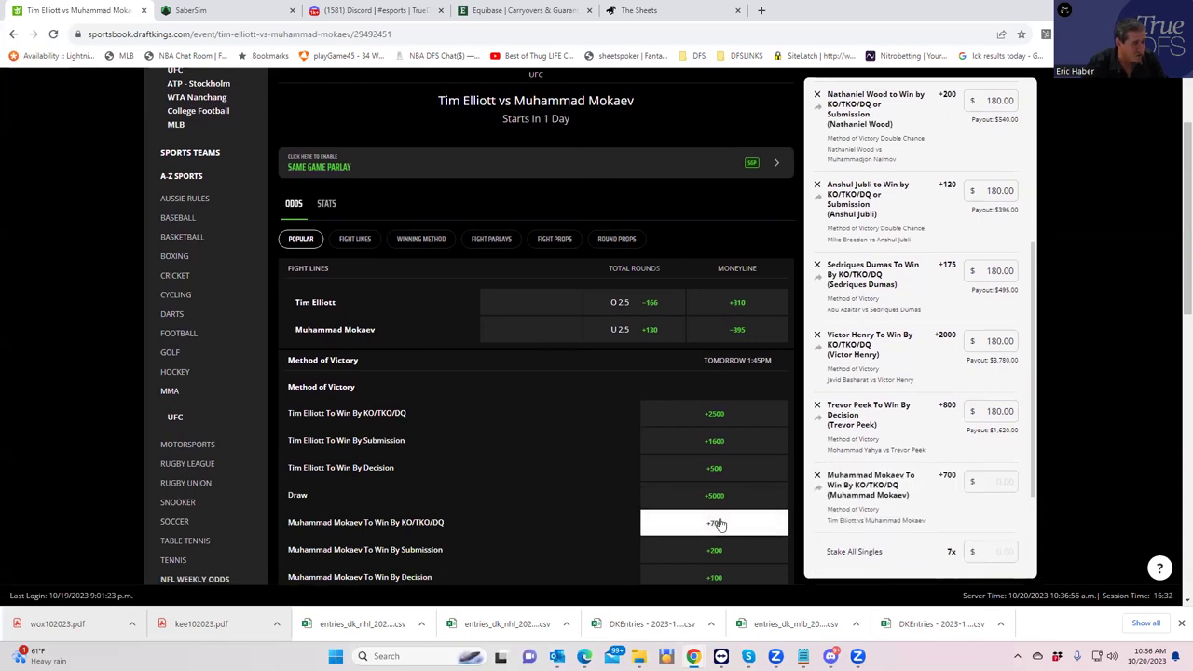
pyautogui.click(993, 481)
pyautogui.write('180')
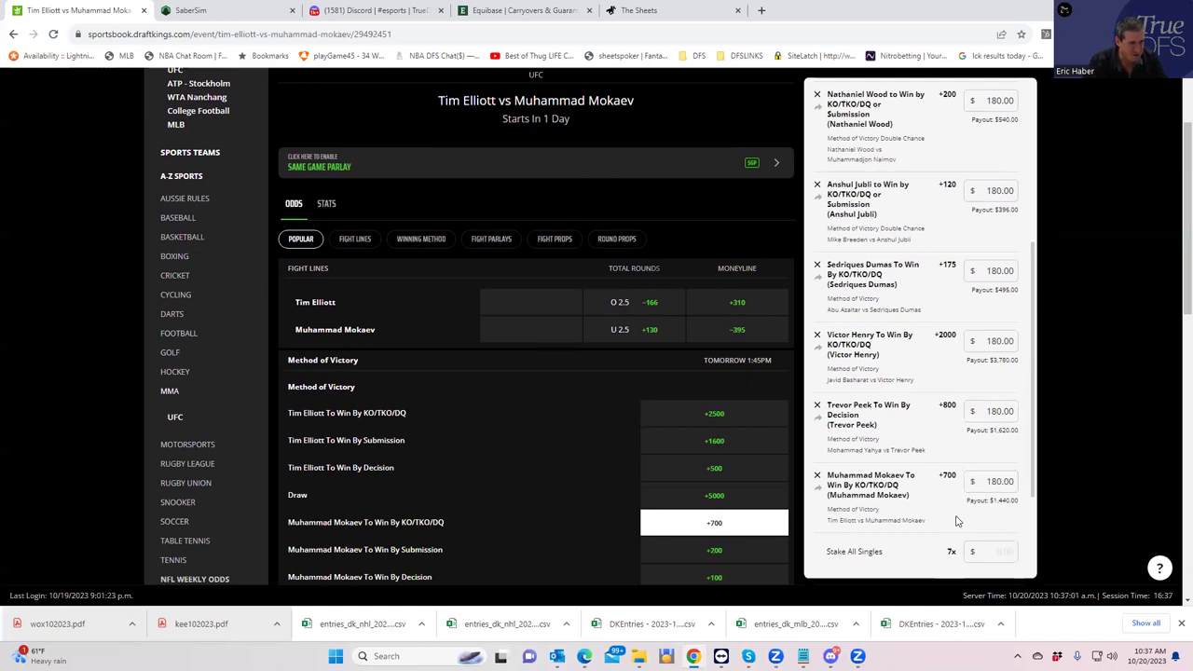
pyautogui.click(960, 519)
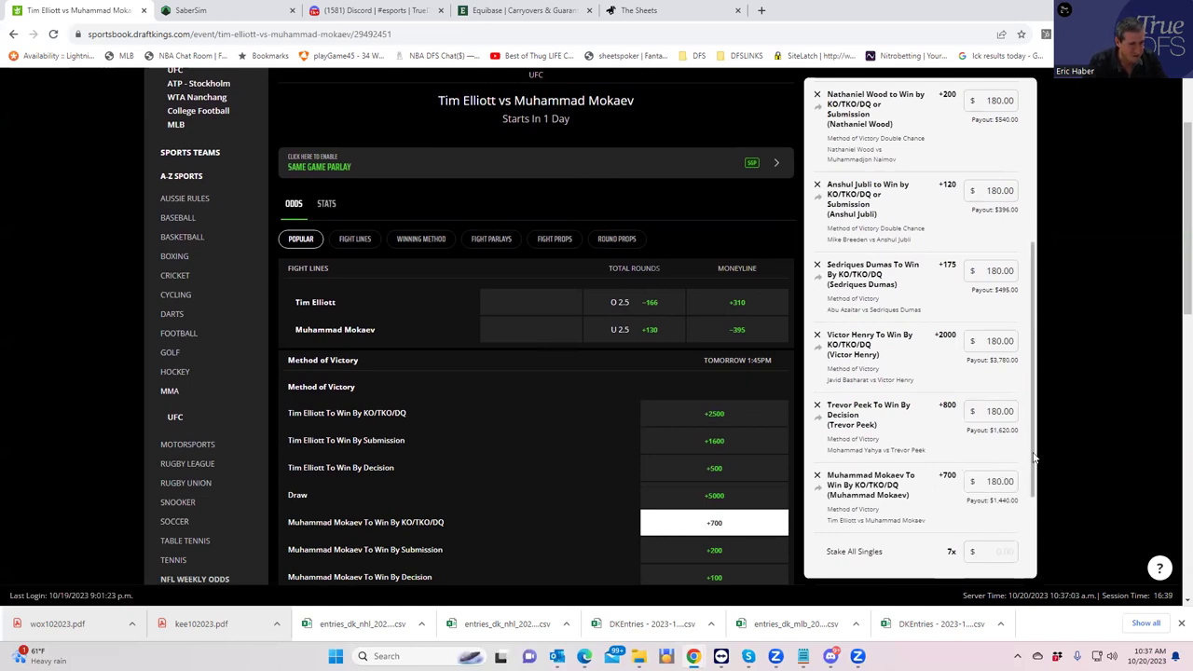
# - Look over the bet slip and open the Said Nurmagomedov vs Muin Gafurov fight's odds page
pyautogui.scroll(-1, 1032, 457)
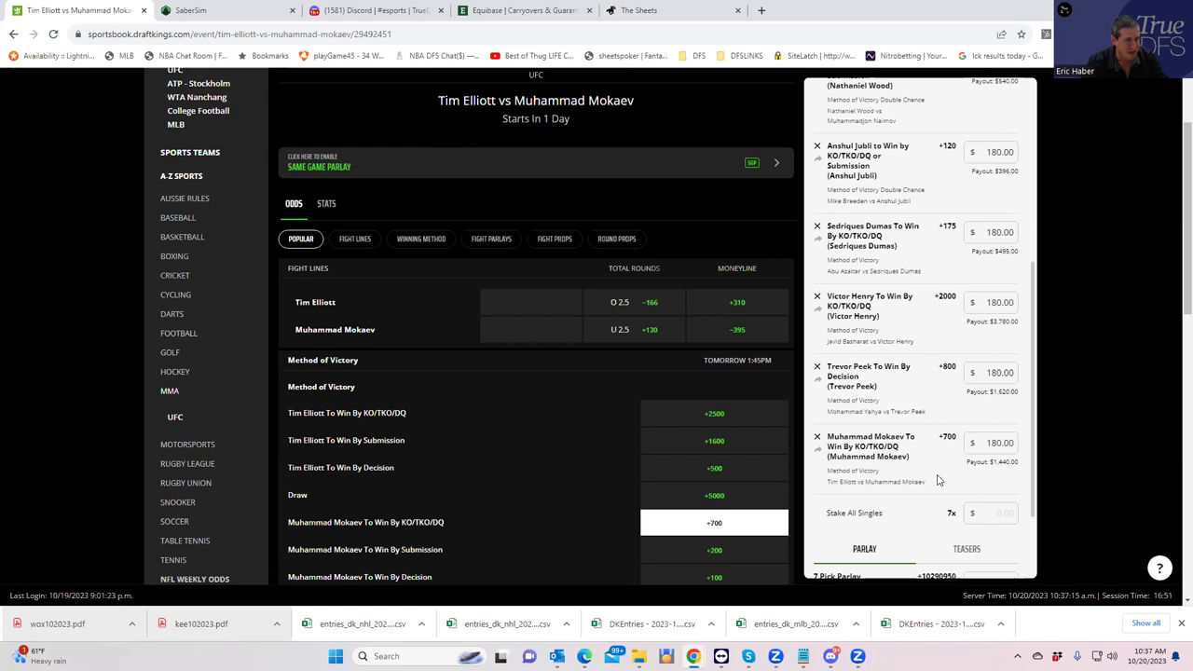
pyautogui.scroll(-1, 938, 480)
pyautogui.scroll(1, 418, 289)
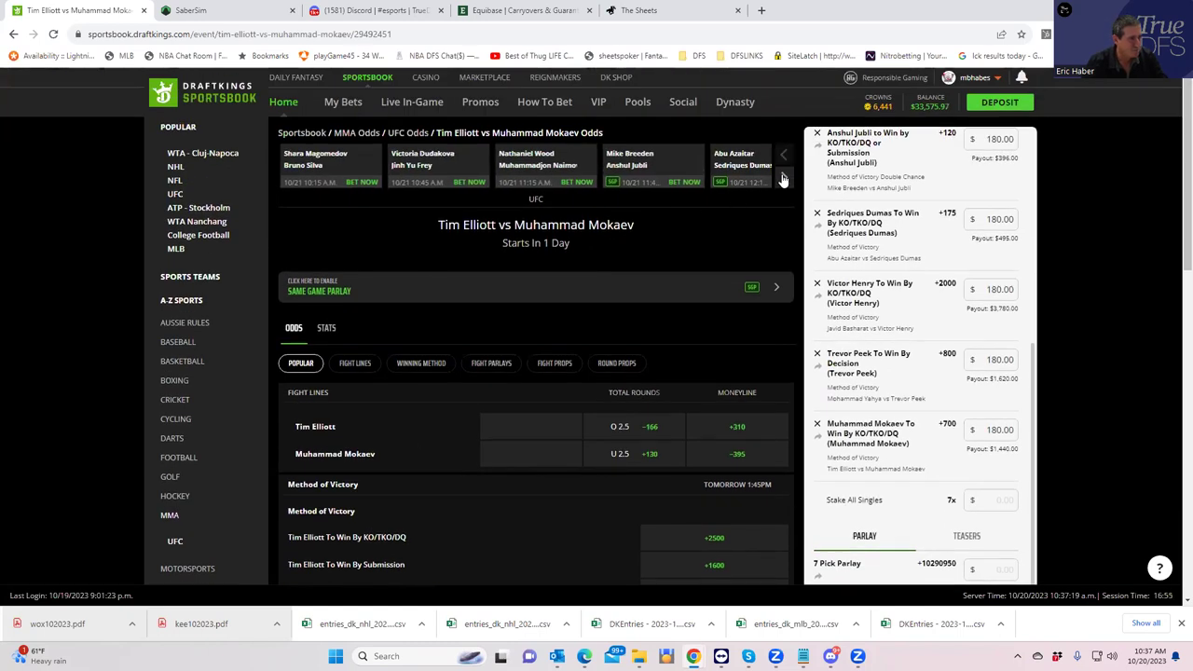
pyautogui.click(782, 179)
pyautogui.click(783, 179)
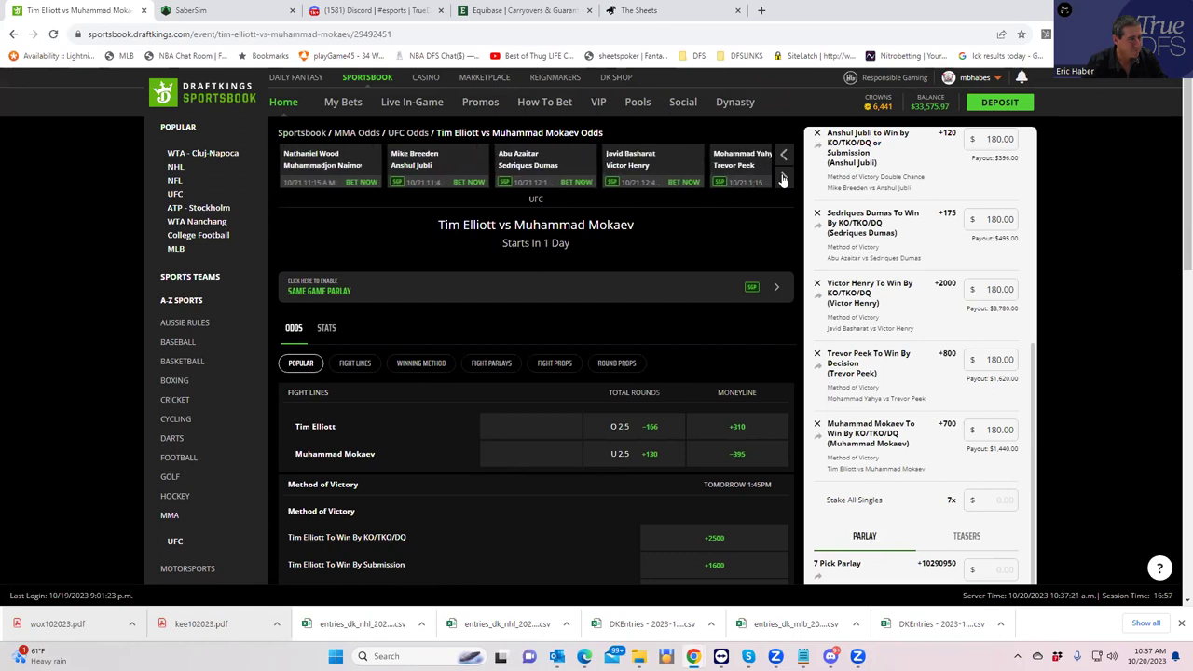
pyautogui.click(783, 179)
pyautogui.click(783, 178)
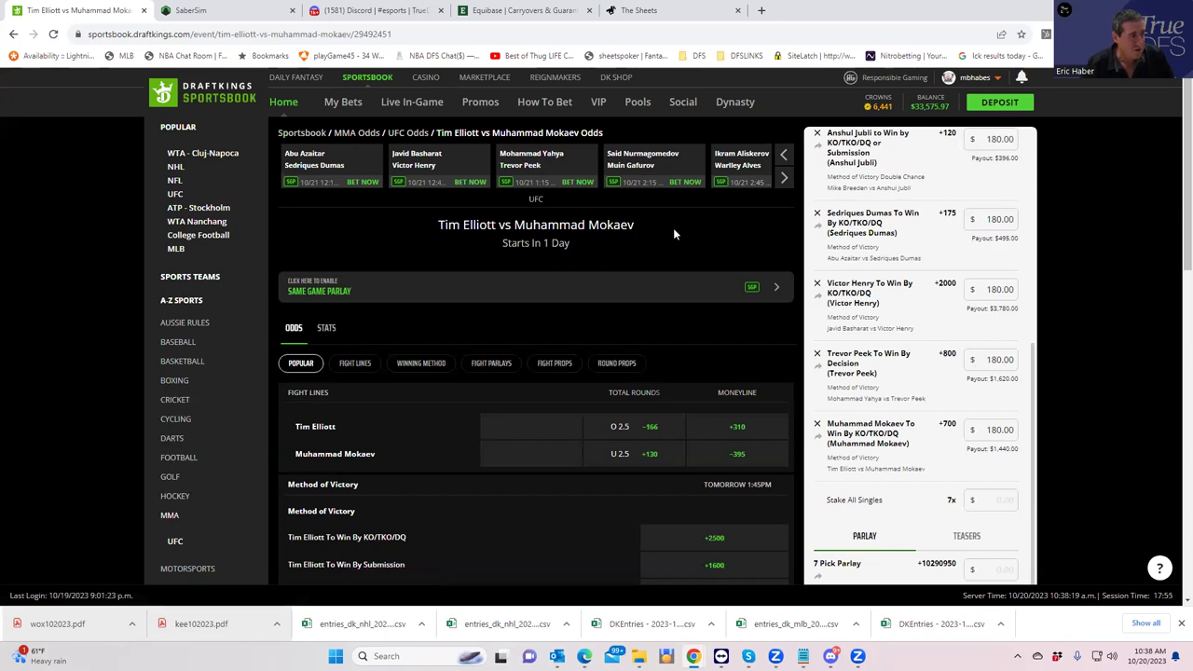
pyautogui.click(643, 164)
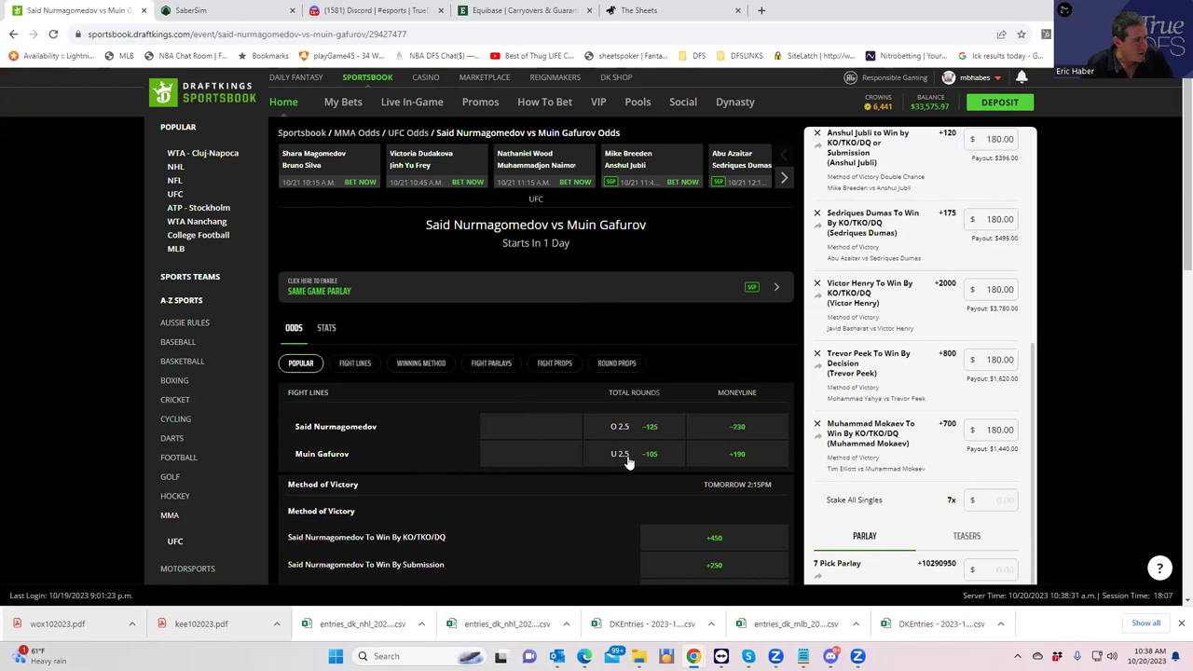
# - Add Muin Gafurov to win by decision to the bet slip with a $180 wager
pyautogui.scroll(-2, 684, 460)
pyautogui.scroll(-2, 687, 465)
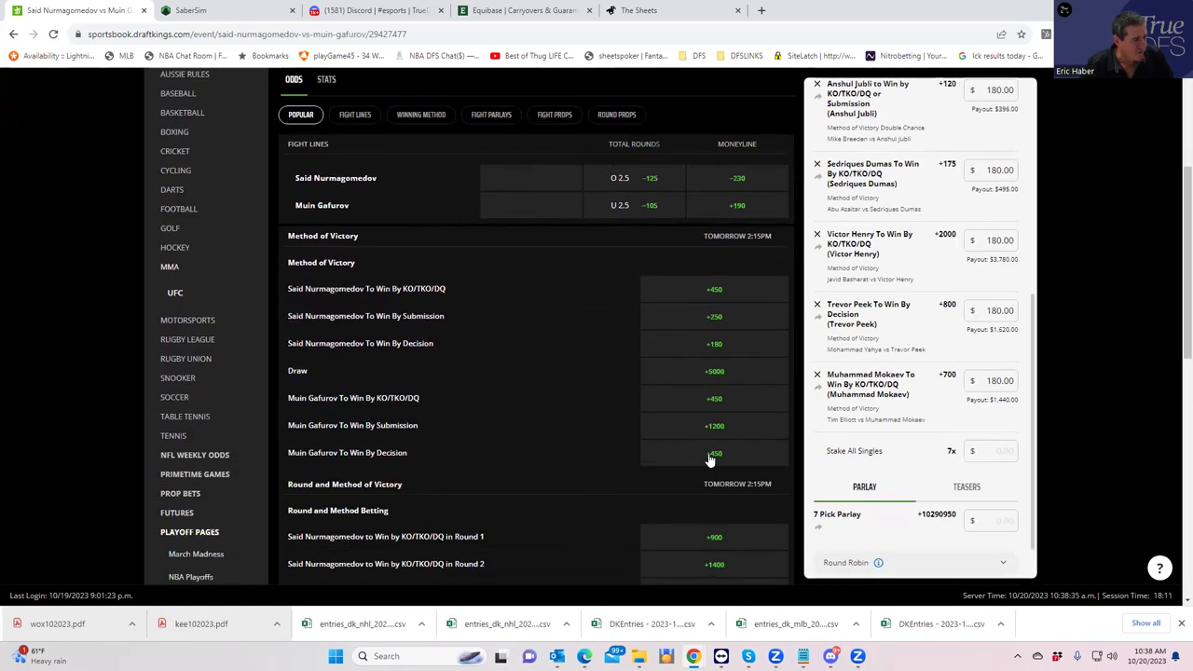
pyautogui.click(706, 456)
pyautogui.click(999, 452)
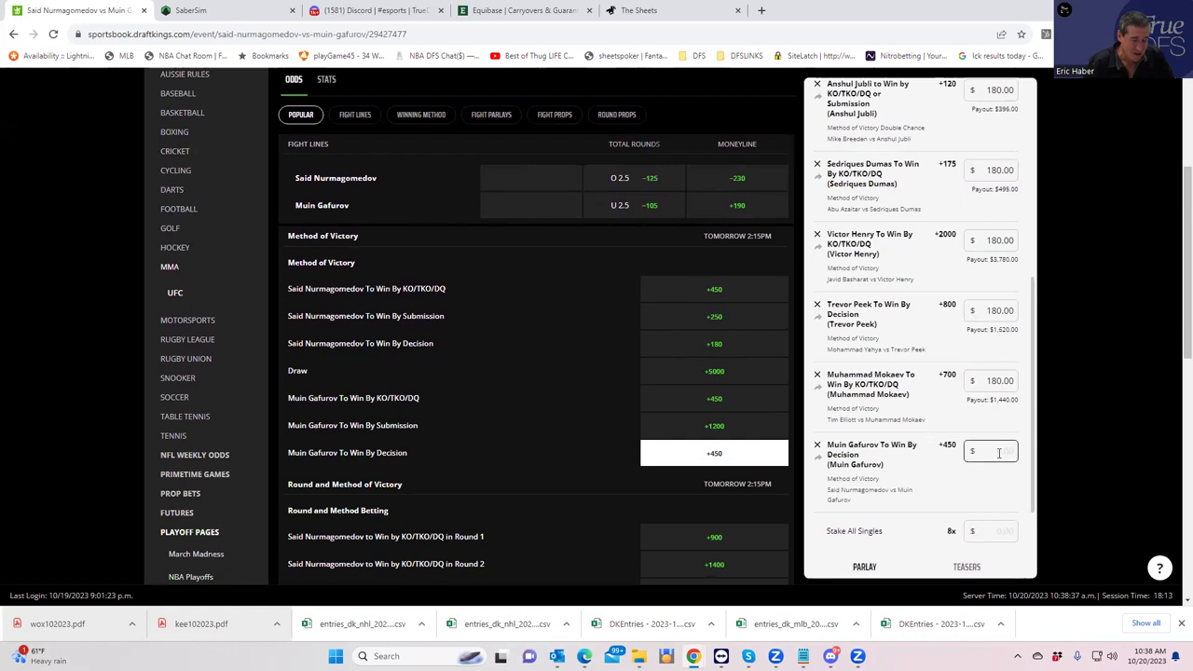
pyautogui.write('180')
pyautogui.click(972, 500)
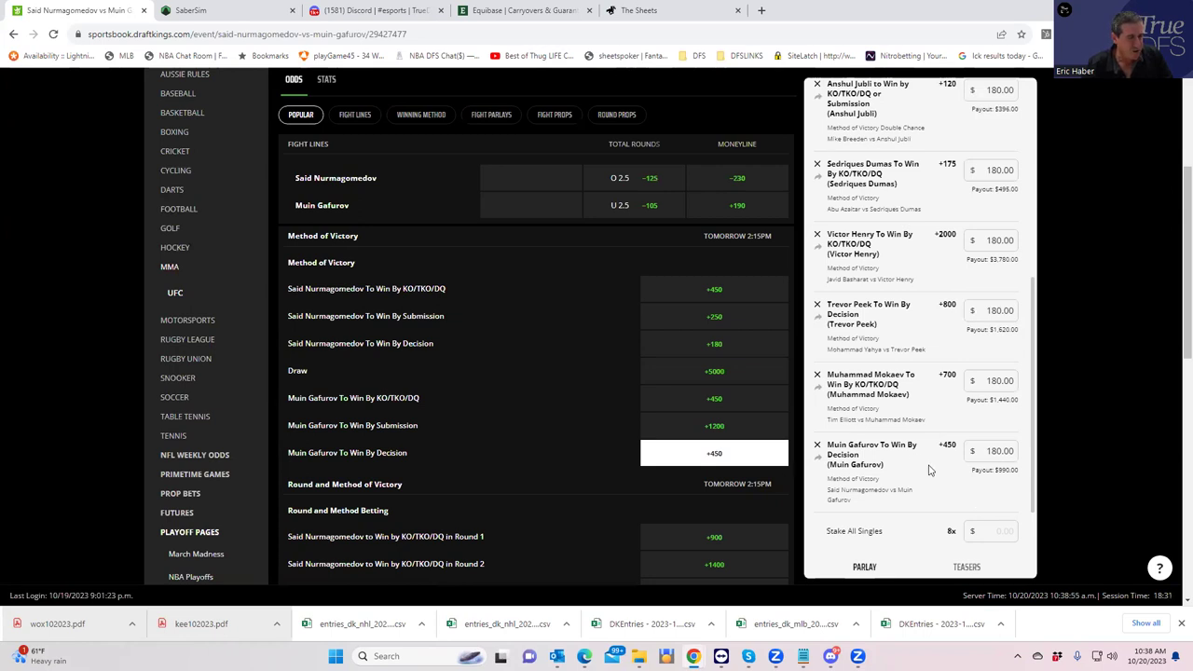
# - Open the odds page for the Ikram Aliskerov vs Warlley Alves fight
pyautogui.scroll(2, 482, 275)
pyautogui.scroll(1, 482, 275)
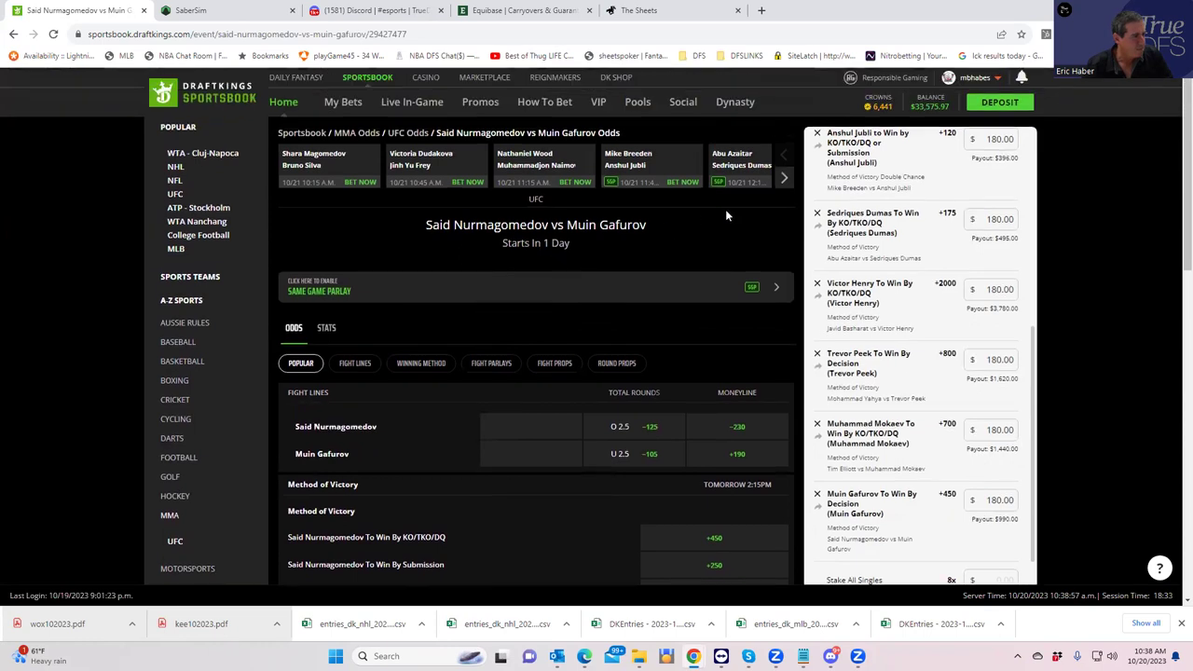
pyautogui.click(786, 181)
pyautogui.click(786, 182)
pyautogui.click(786, 181)
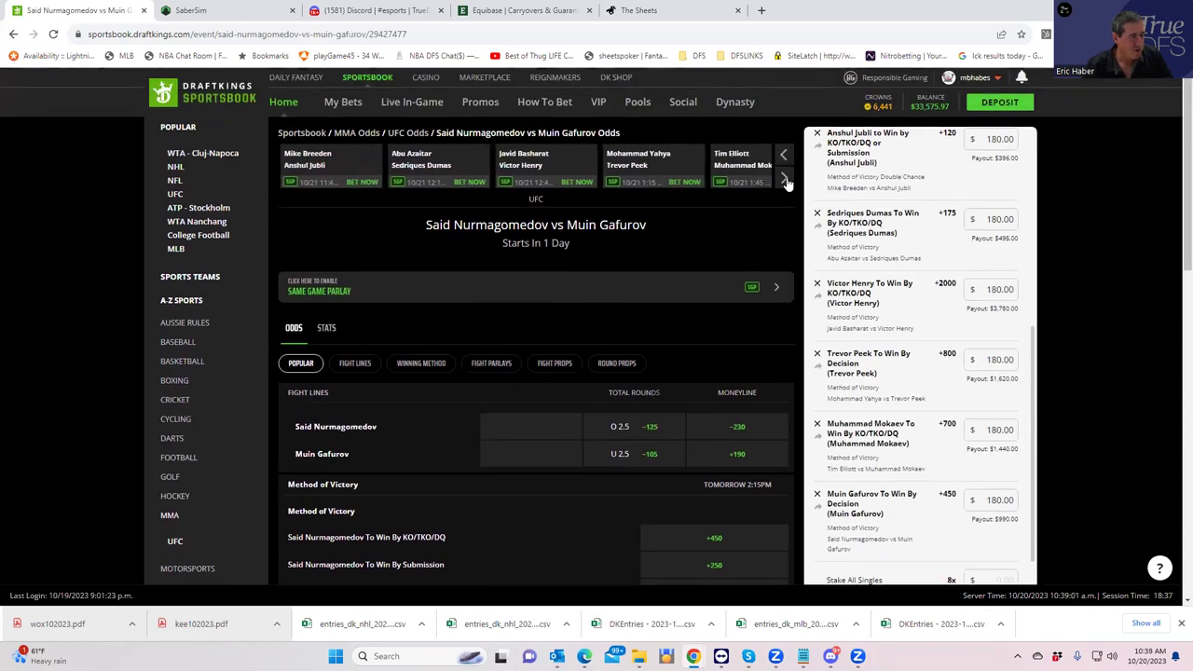
pyautogui.click(785, 181)
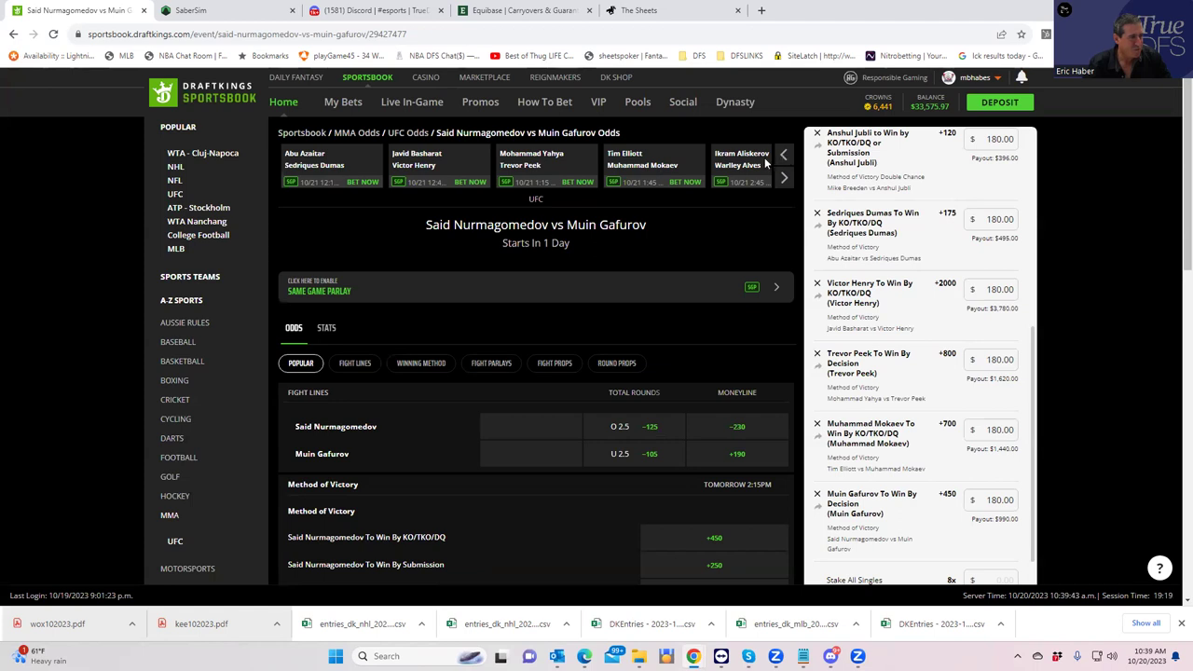
pyautogui.click(732, 165)
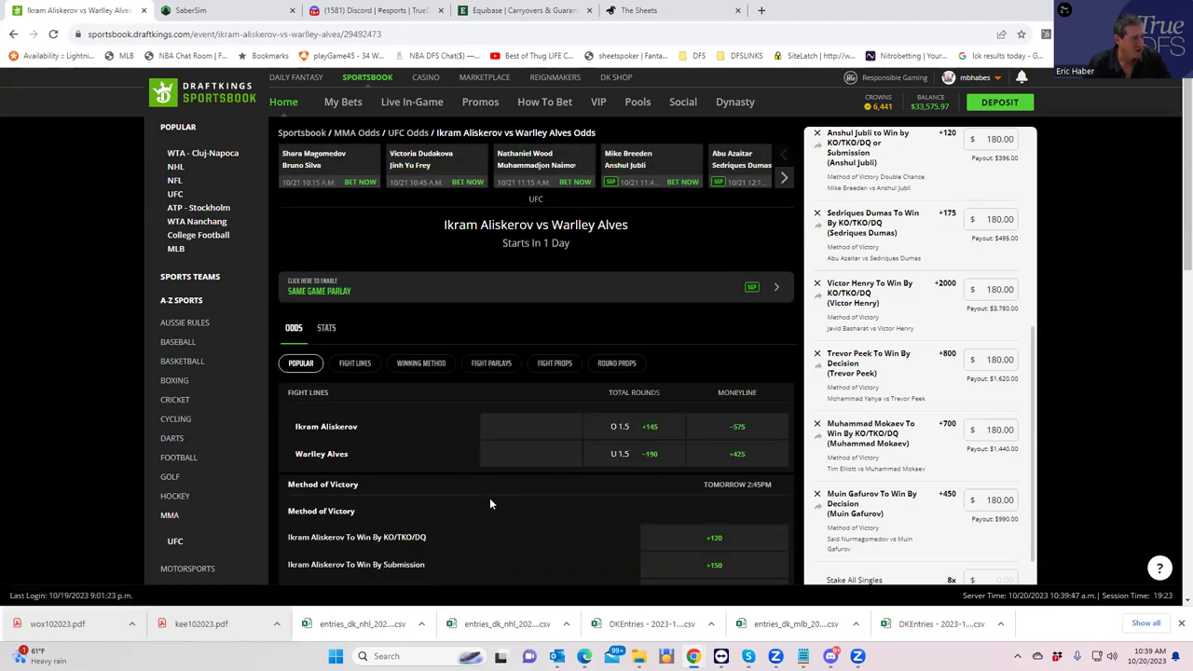
# - Add Ikram Aliskerov to win by decision to the bet slip with a $180 wager and submit all the slip's bets
pyautogui.scroll(-2, 491, 507)
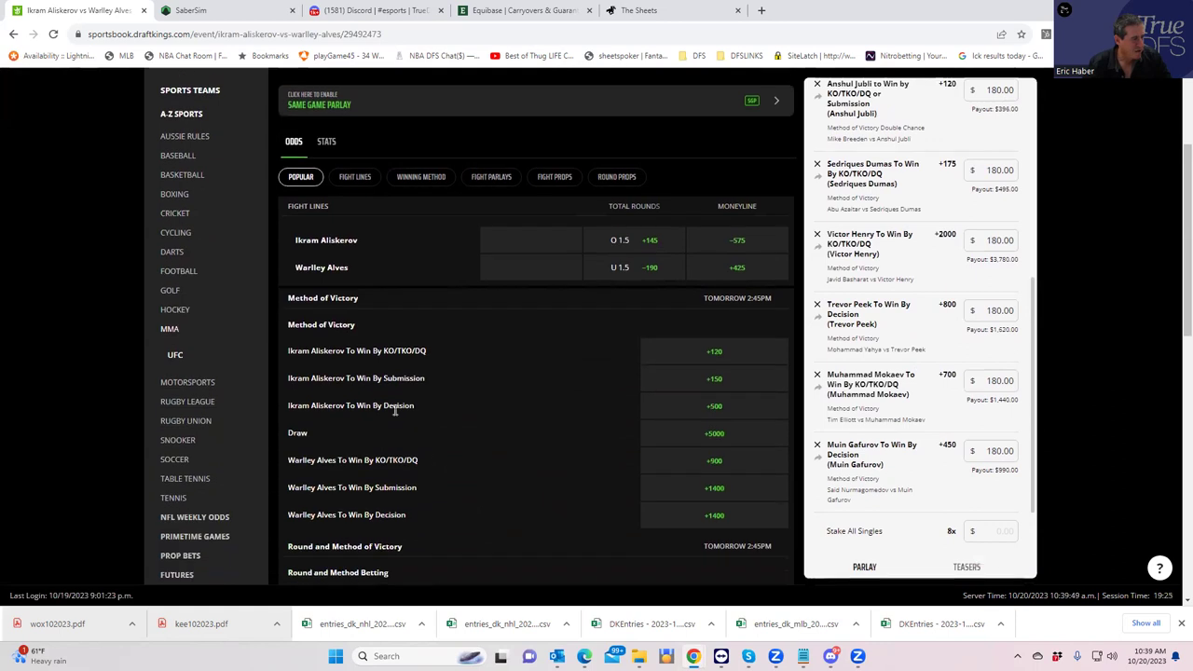
pyautogui.click(709, 410)
pyautogui.click(998, 534)
pyautogui.write('180')
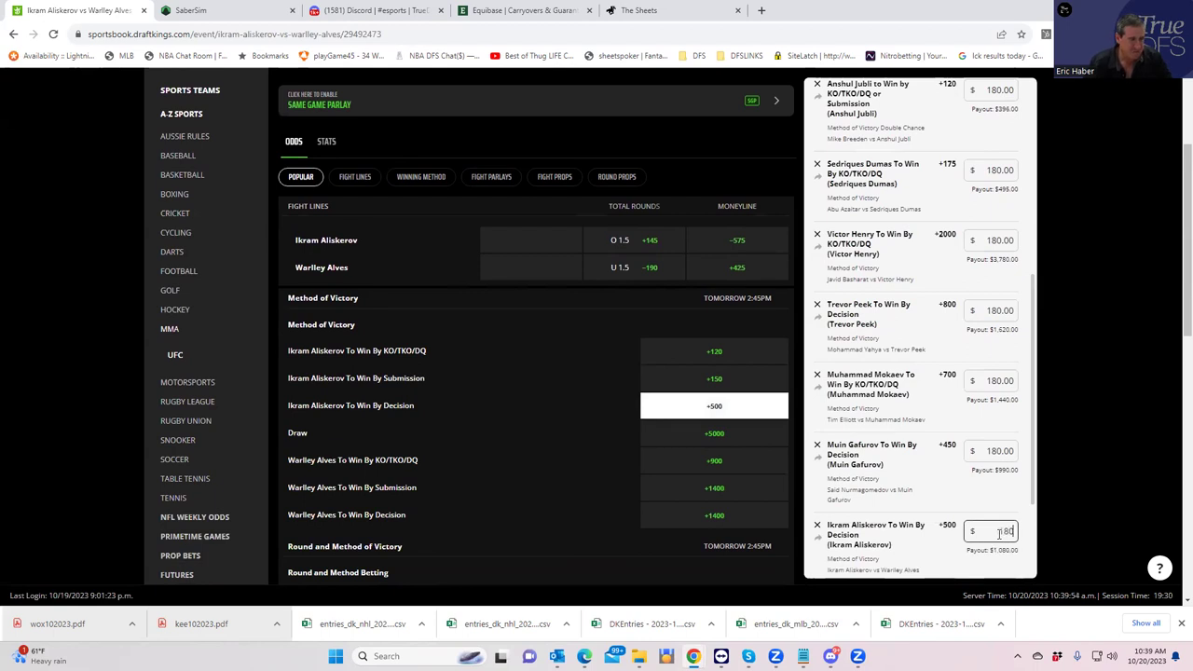
pyautogui.click(933, 506)
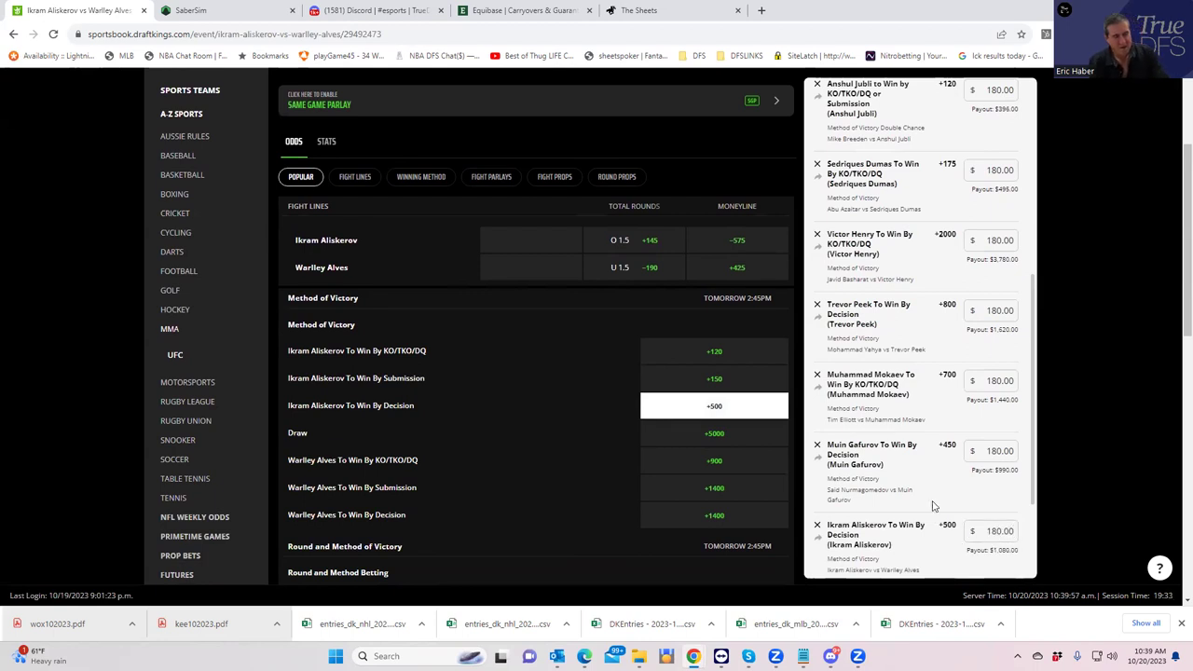
pyautogui.scroll(-3, 1038, 483)
pyautogui.click(915, 565)
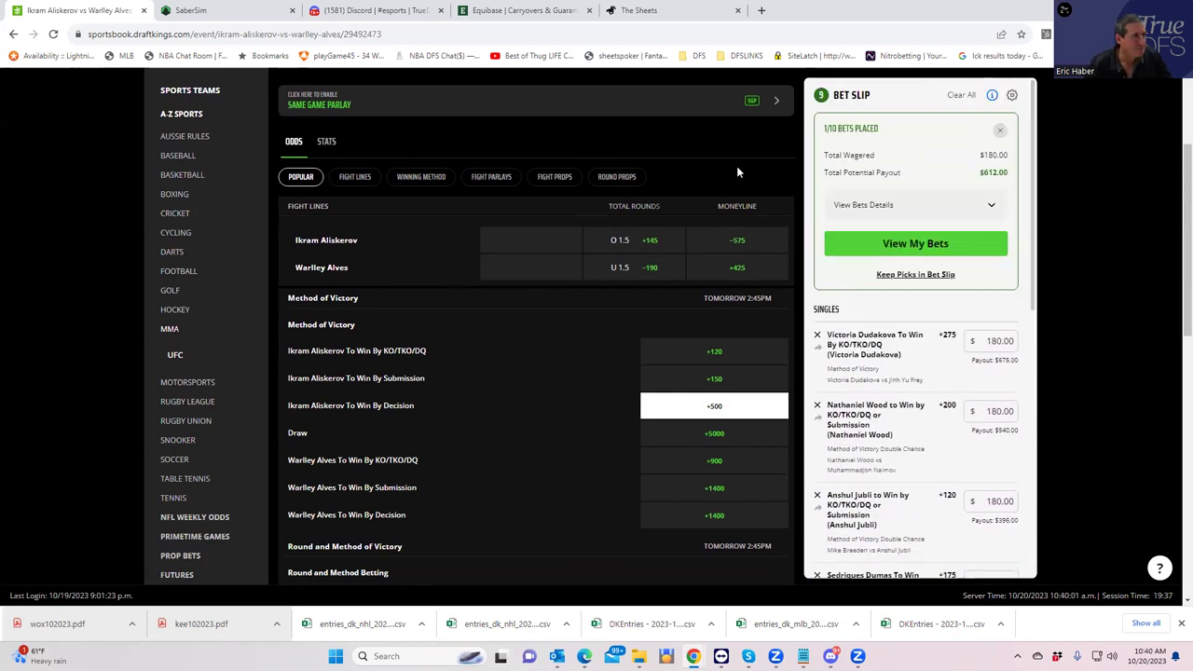
# - Open the odds page for the Magomed Ankalaev vs Johnny Walker fight
pyautogui.scroll(4, 740, 173)
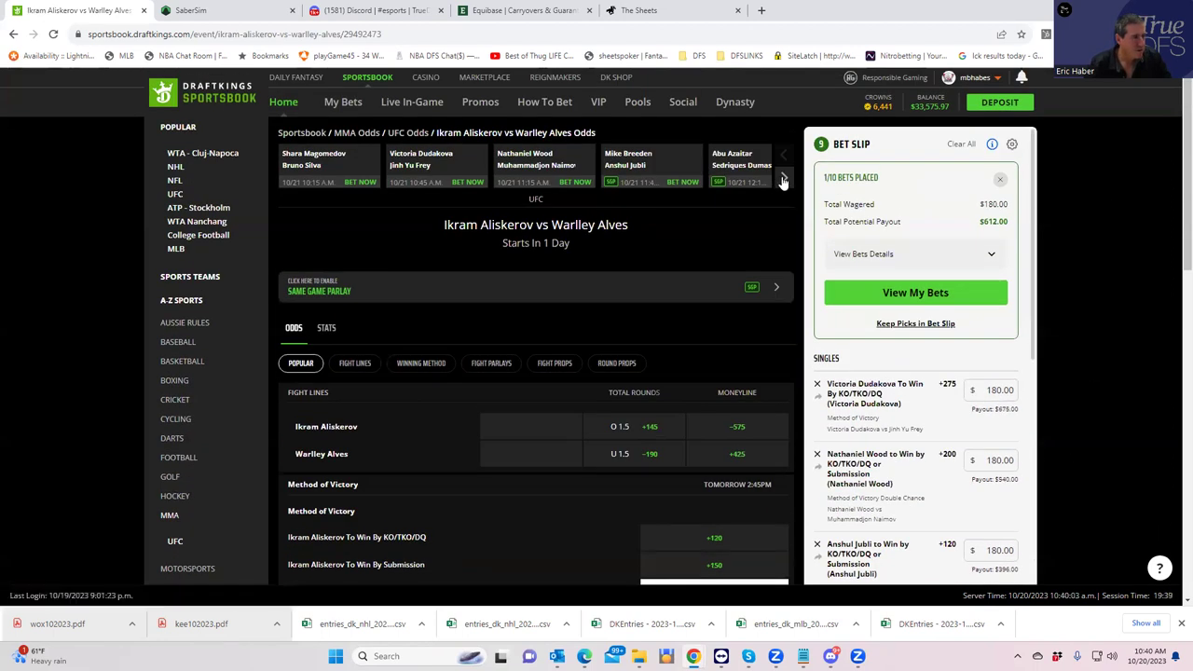
pyautogui.click(784, 178)
pyautogui.click(785, 178)
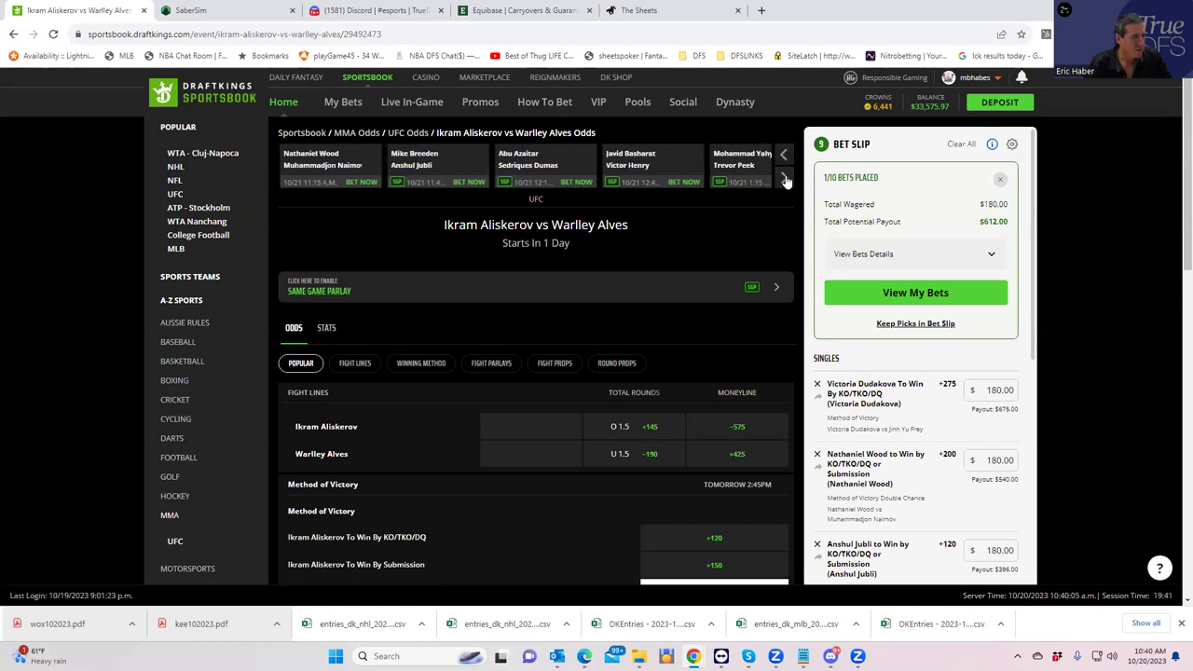
pyautogui.click(784, 178)
pyautogui.click(784, 178)
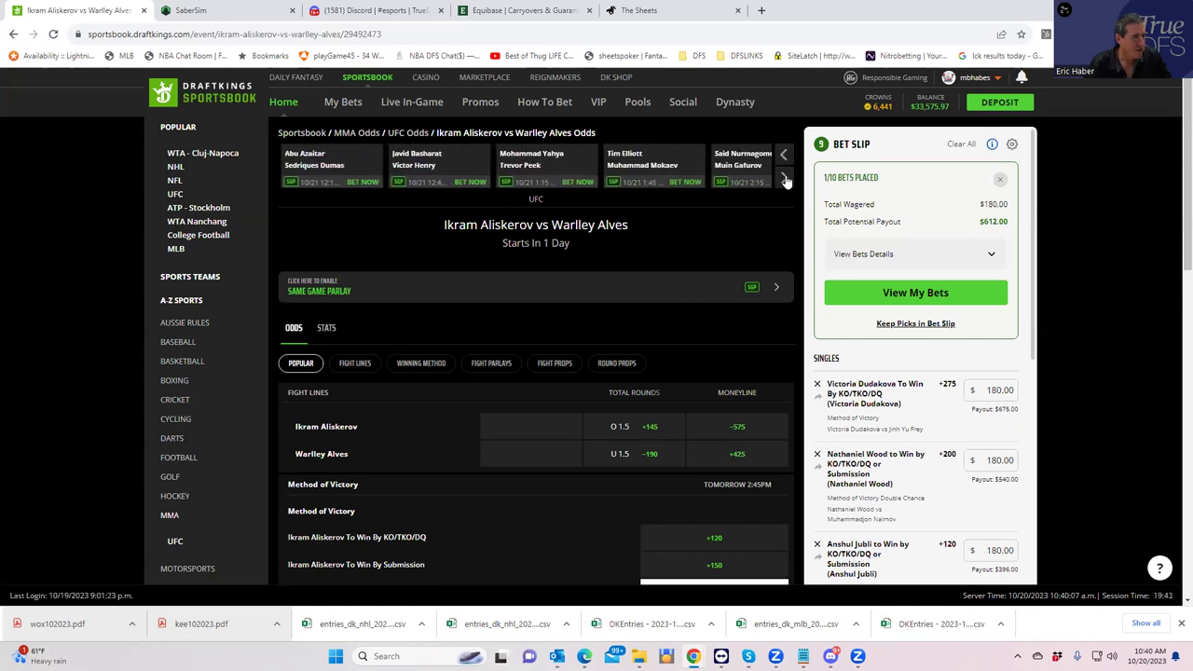
pyautogui.click(785, 178)
pyautogui.click(785, 178)
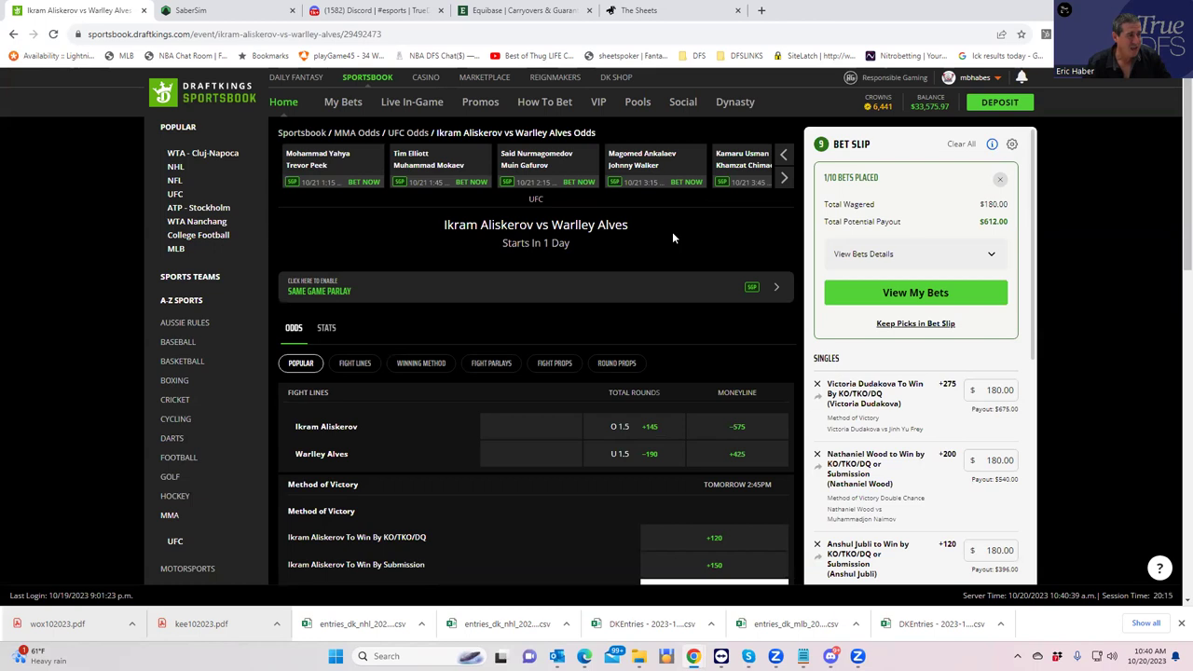
pyautogui.click(641, 160)
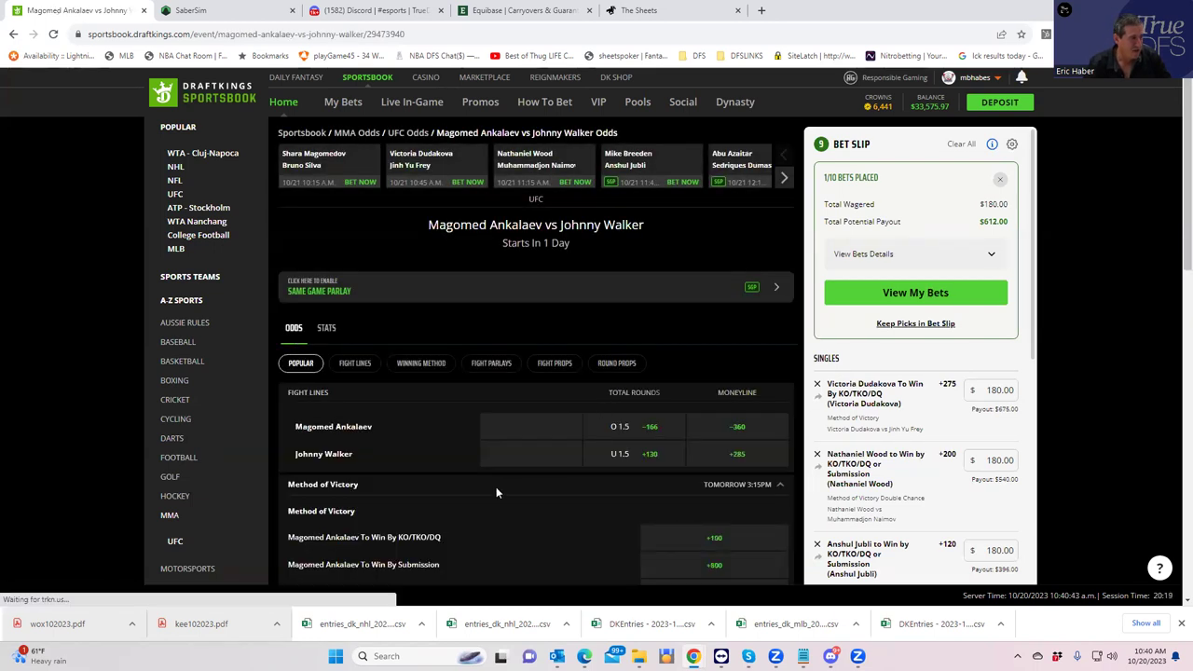
# - Check the Ankalaev vs Walker method and round betting odds, and display the fight's round props down to Round of Finish
pyautogui.scroll(-1, 663, 515)
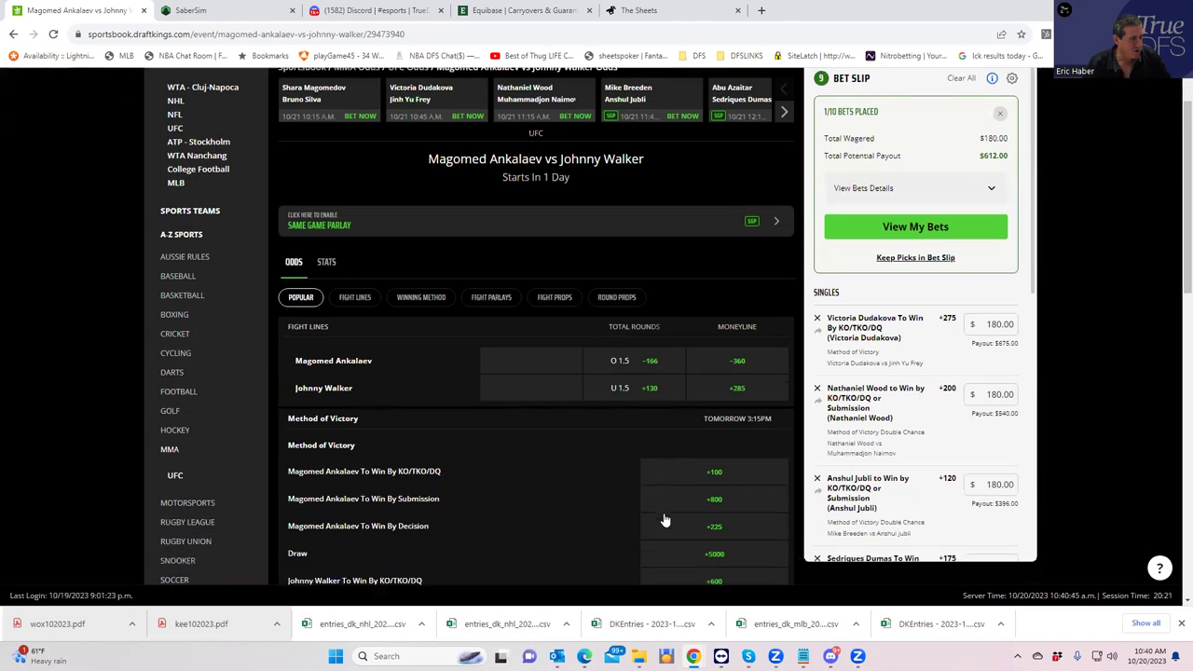
pyautogui.scroll(-1, 663, 519)
pyautogui.scroll(-3, 594, 498)
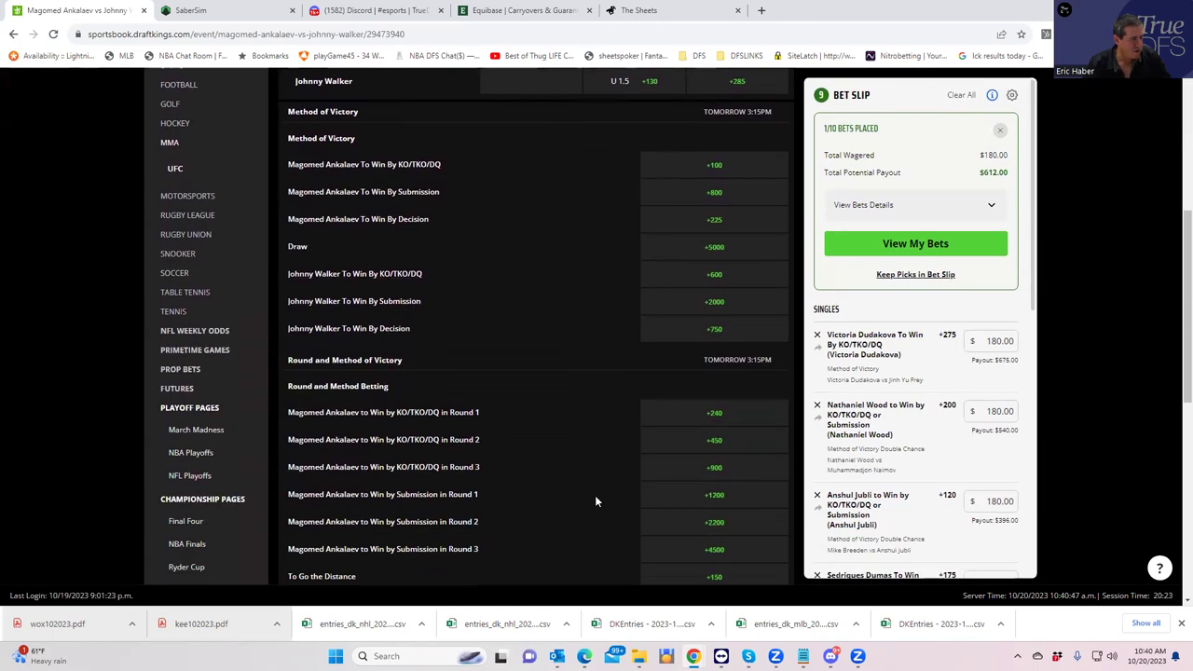
pyautogui.scroll(-2, 546, 454)
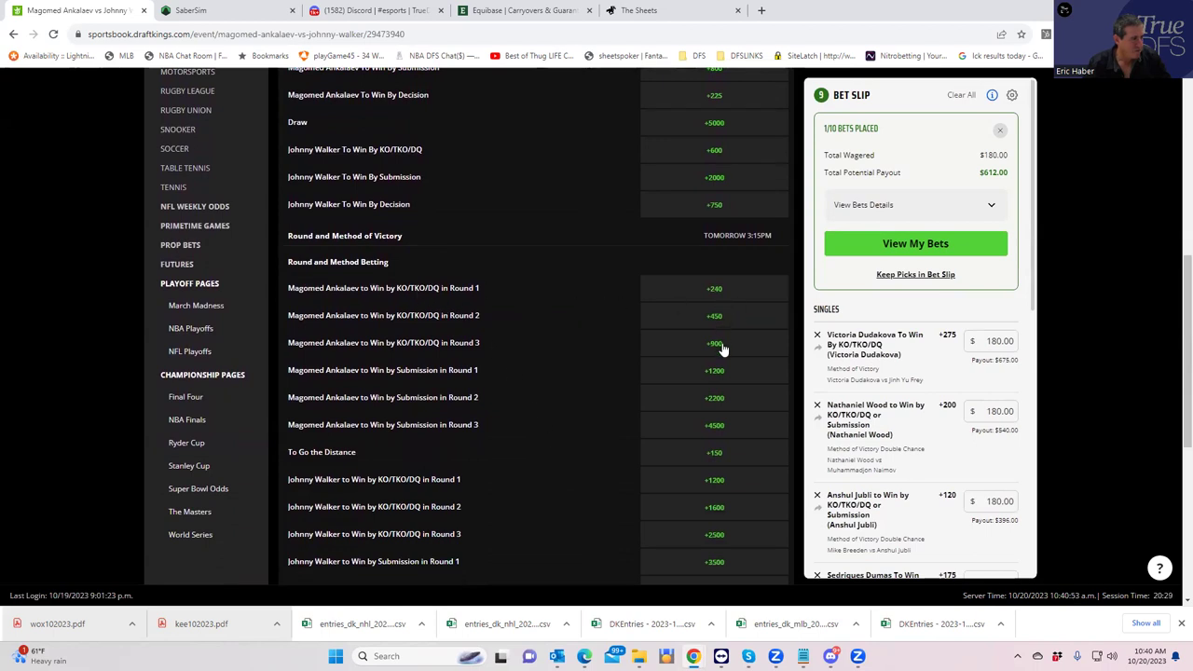
pyautogui.scroll(10, 723, 351)
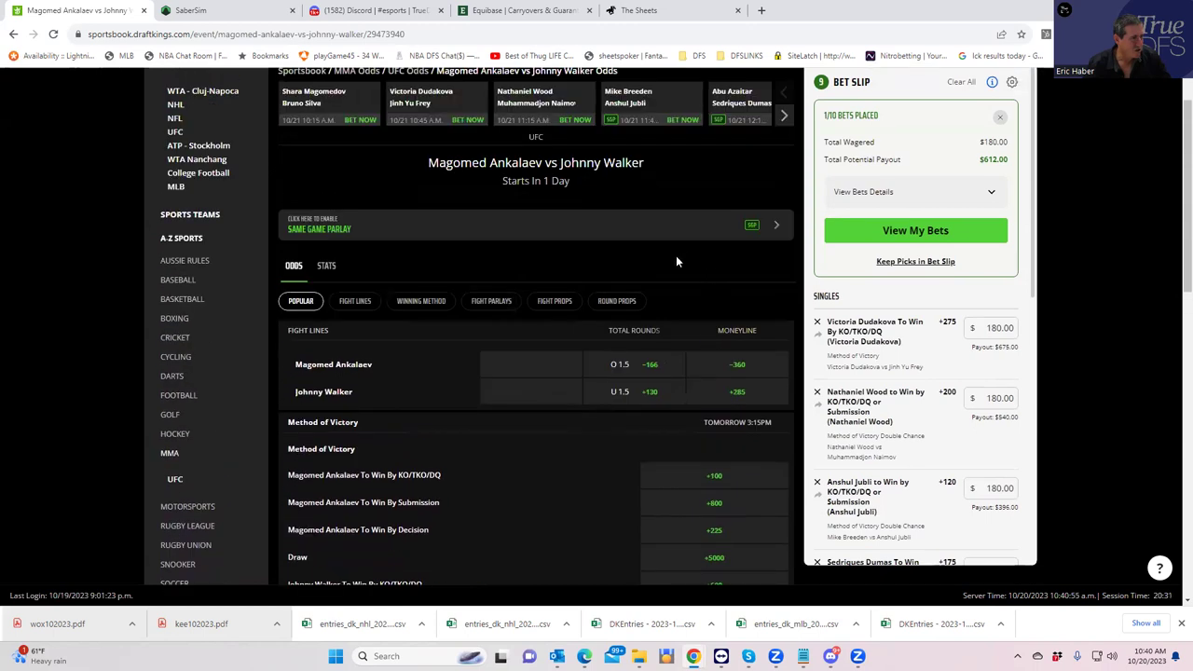
pyautogui.click(617, 301)
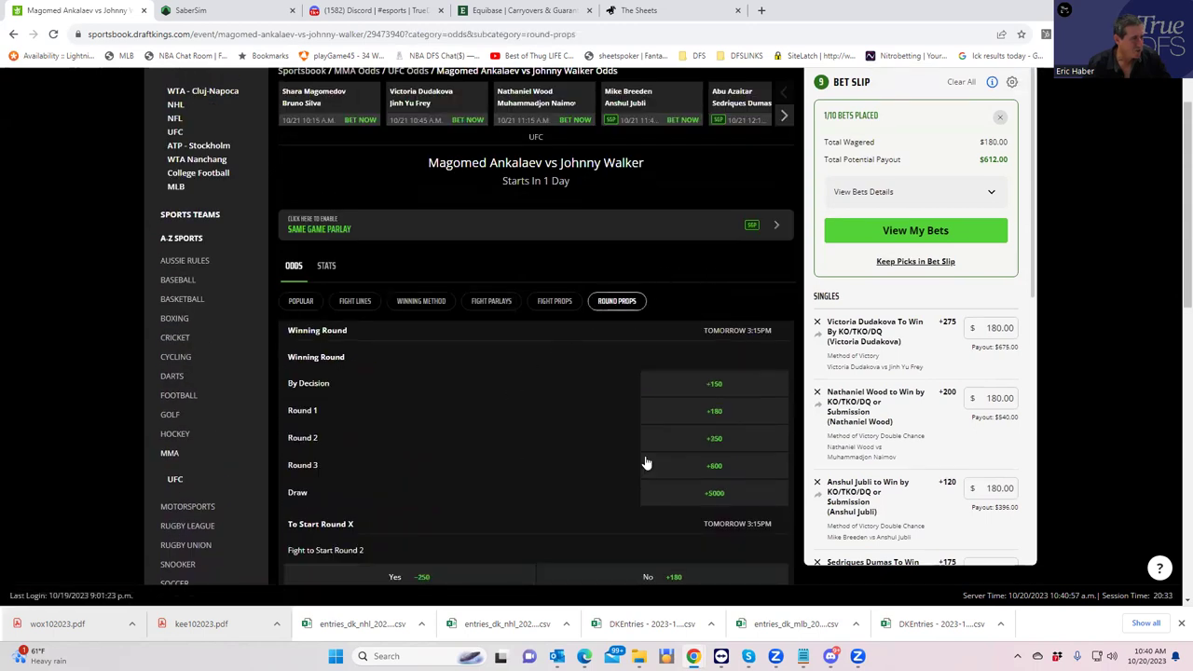
pyautogui.scroll(-3, 644, 461)
pyautogui.scroll(-2, 644, 461)
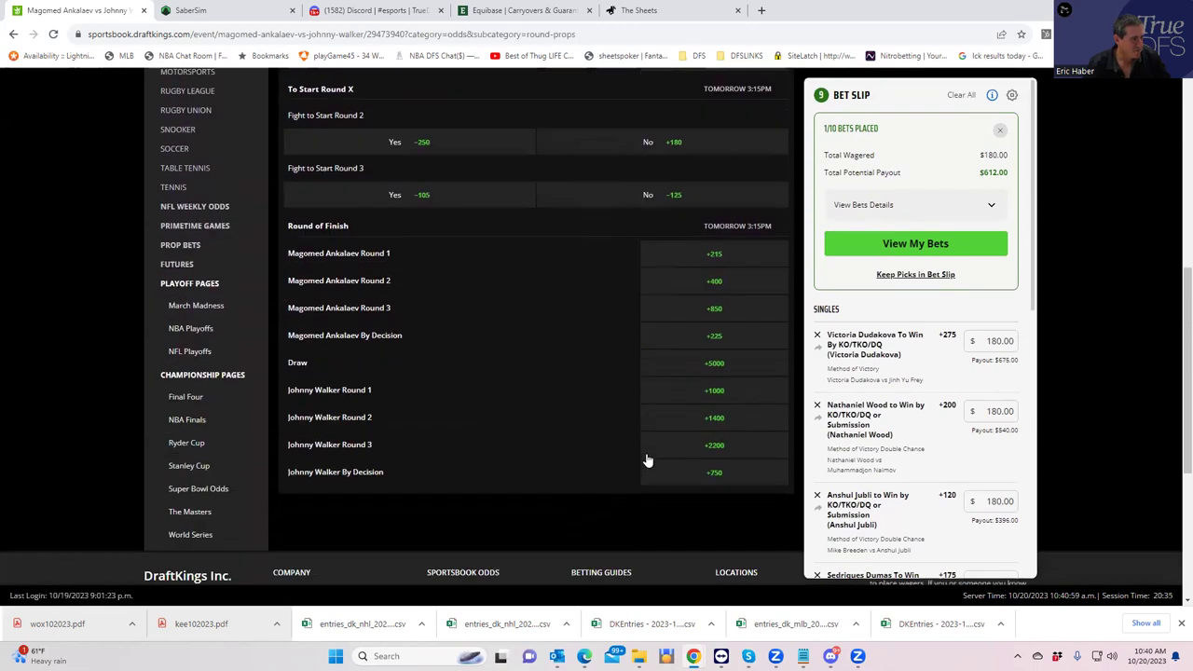
# - Add Magomed Ankalaev Round 1 from Round of Finish to the bet slip with a $180 wager
pyautogui.click(716, 258)
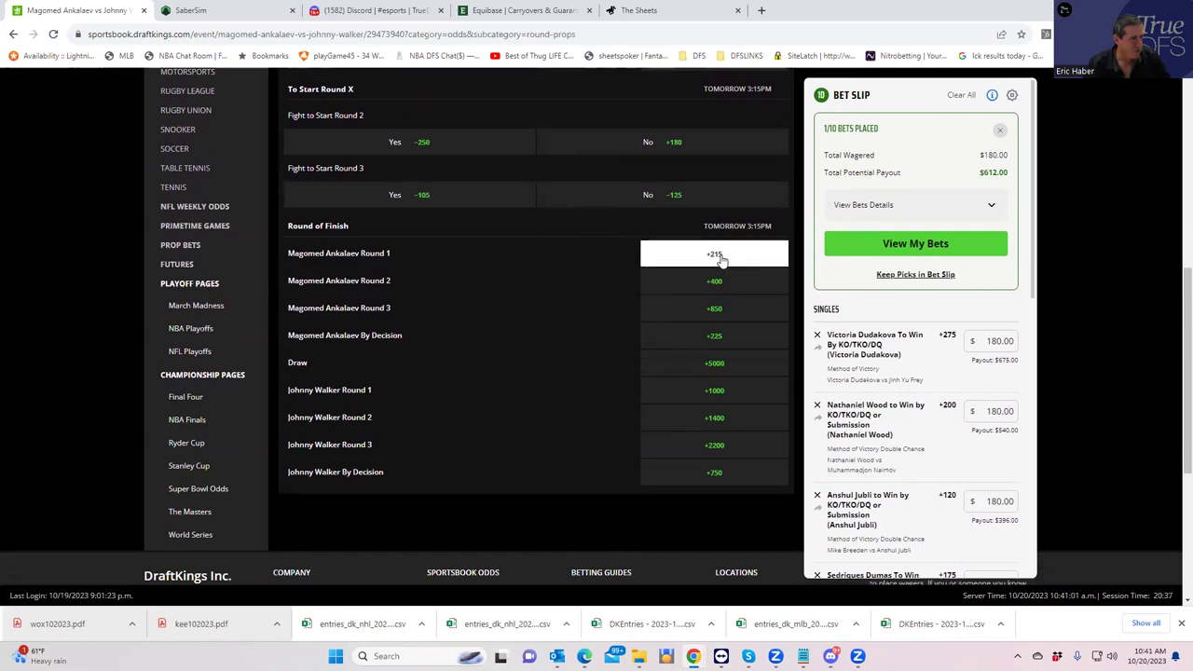
pyautogui.scroll(-8, 919, 447)
pyautogui.click(989, 369)
pyautogui.write('180')
pyautogui.click(954, 414)
# - Open the odds page for the Kamaru Usman vs Khamzat Chimaev fight
pyautogui.scroll(3, 601, 242)
pyautogui.scroll(2, 598, 239)
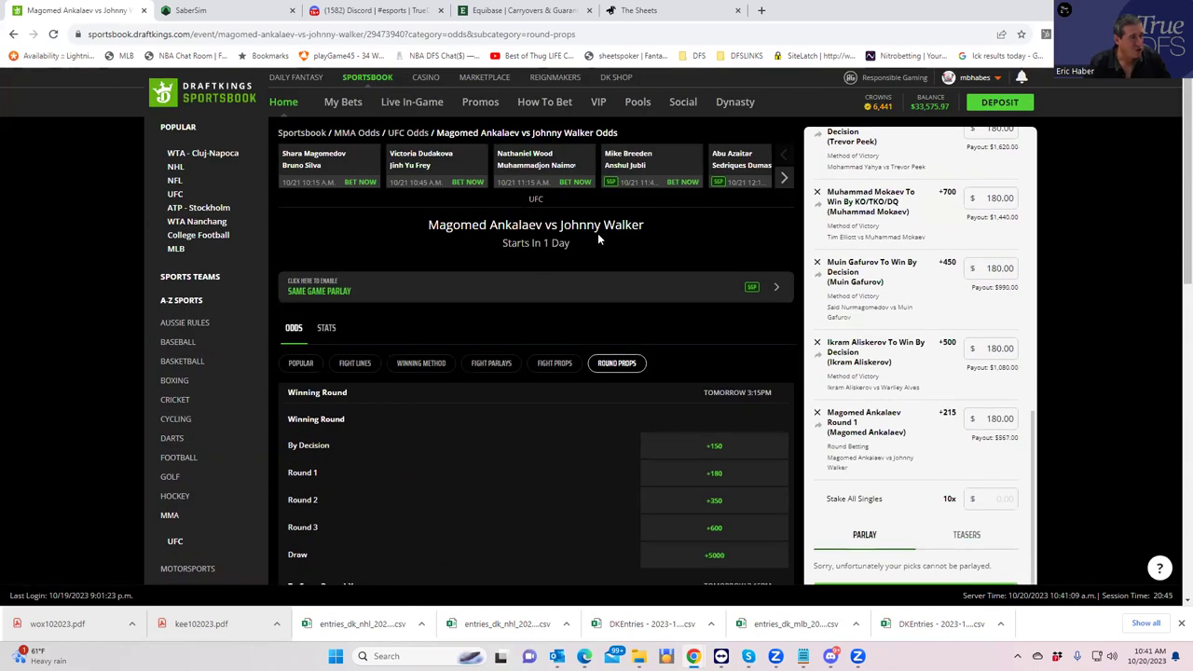
pyautogui.click(786, 180)
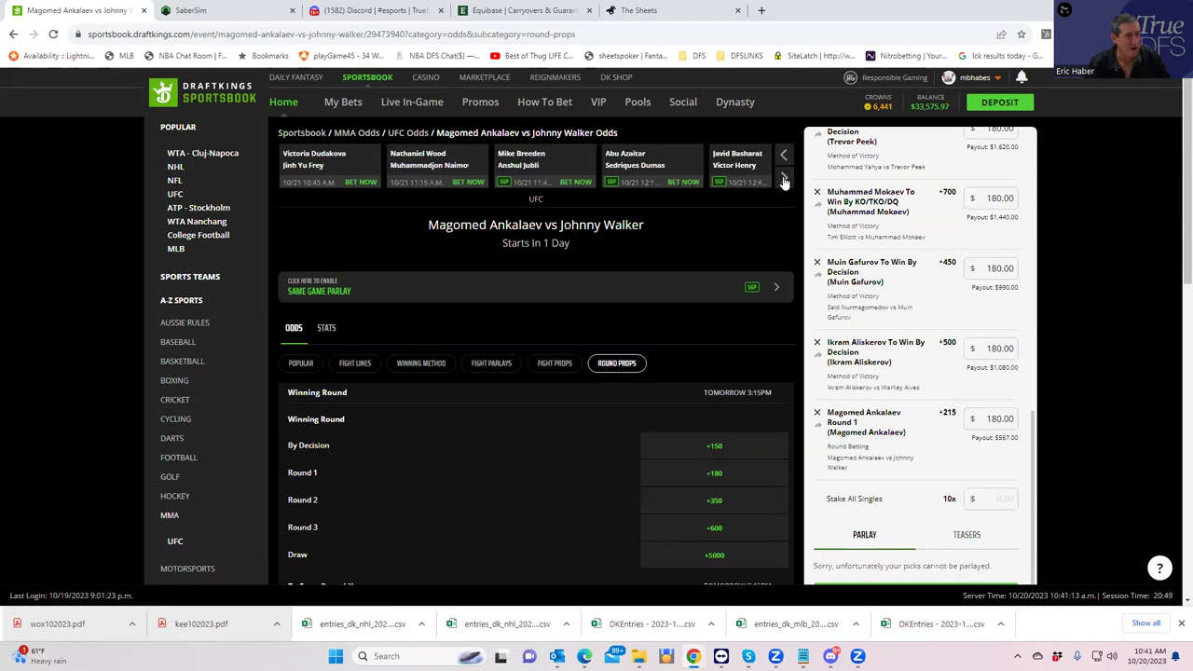
pyautogui.click(784, 180)
pyautogui.click(784, 180)
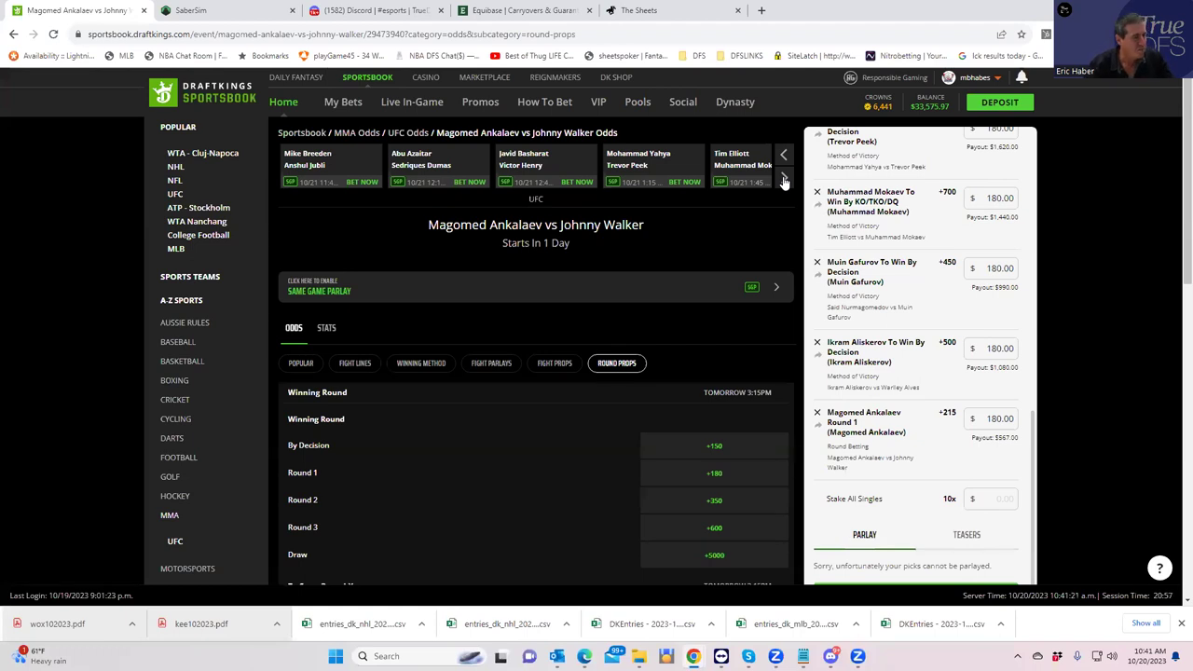
pyautogui.click(785, 180)
pyautogui.click(785, 180)
pyautogui.click(784, 180)
pyautogui.click(784, 180)
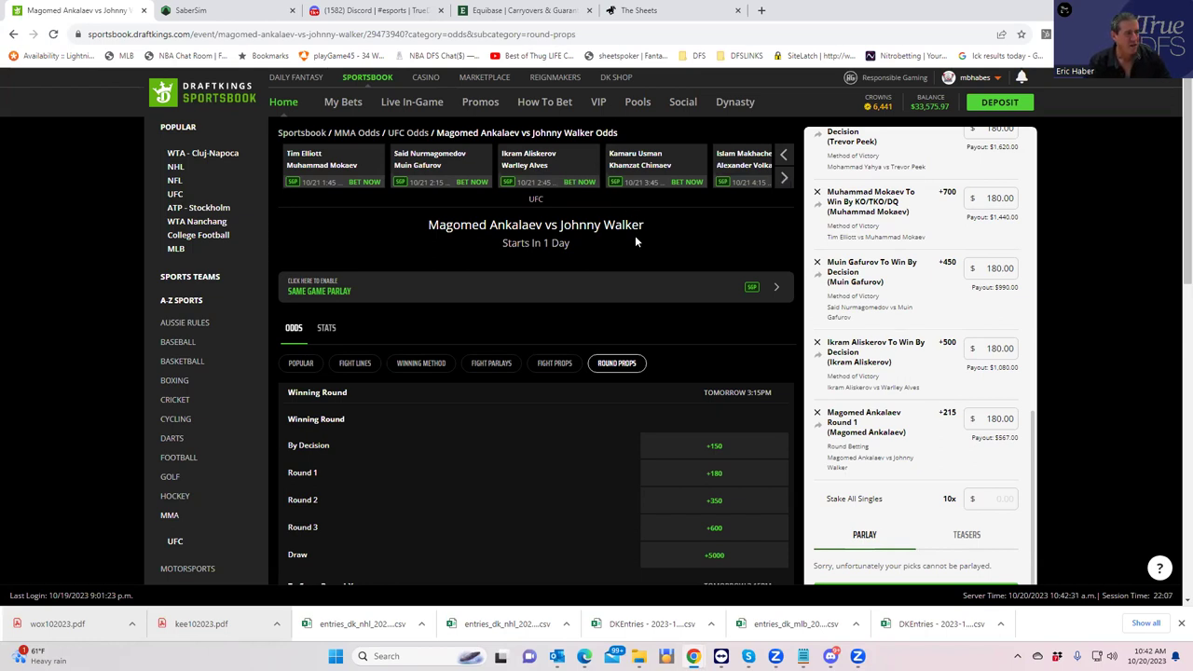
pyautogui.click(640, 171)
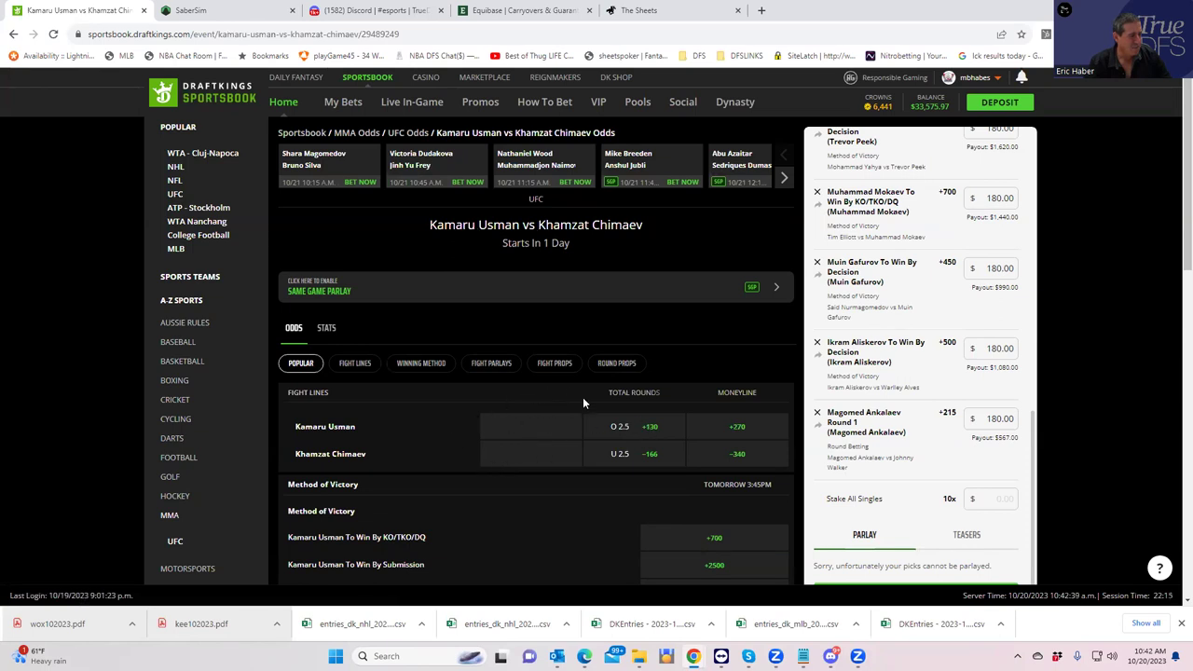
# - Add Khamzat Chimaev to win by decision to the bet slip with a $180 wager
pyautogui.scroll(-2, 624, 483)
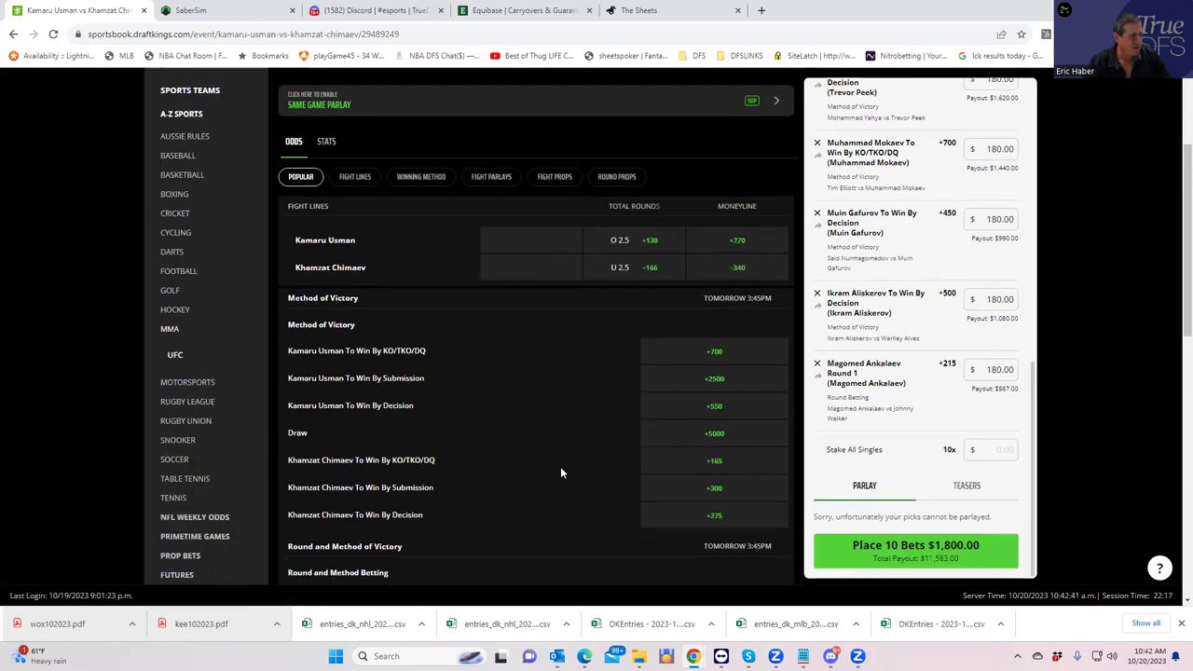
pyautogui.click(710, 515)
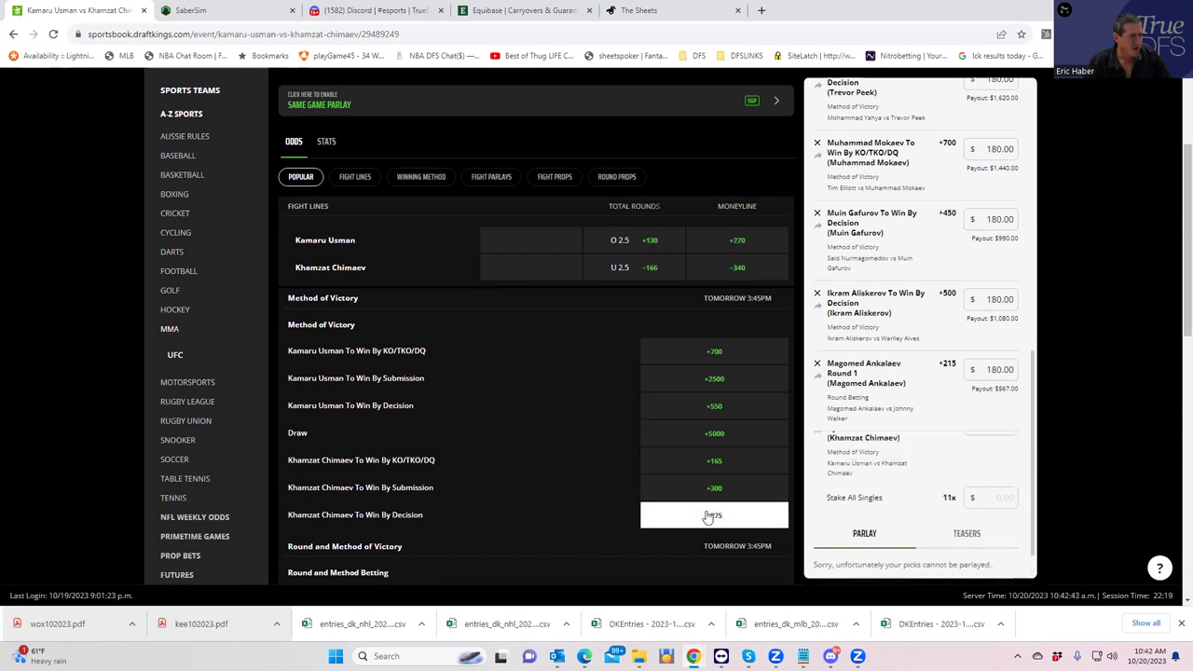
pyautogui.click(1003, 450)
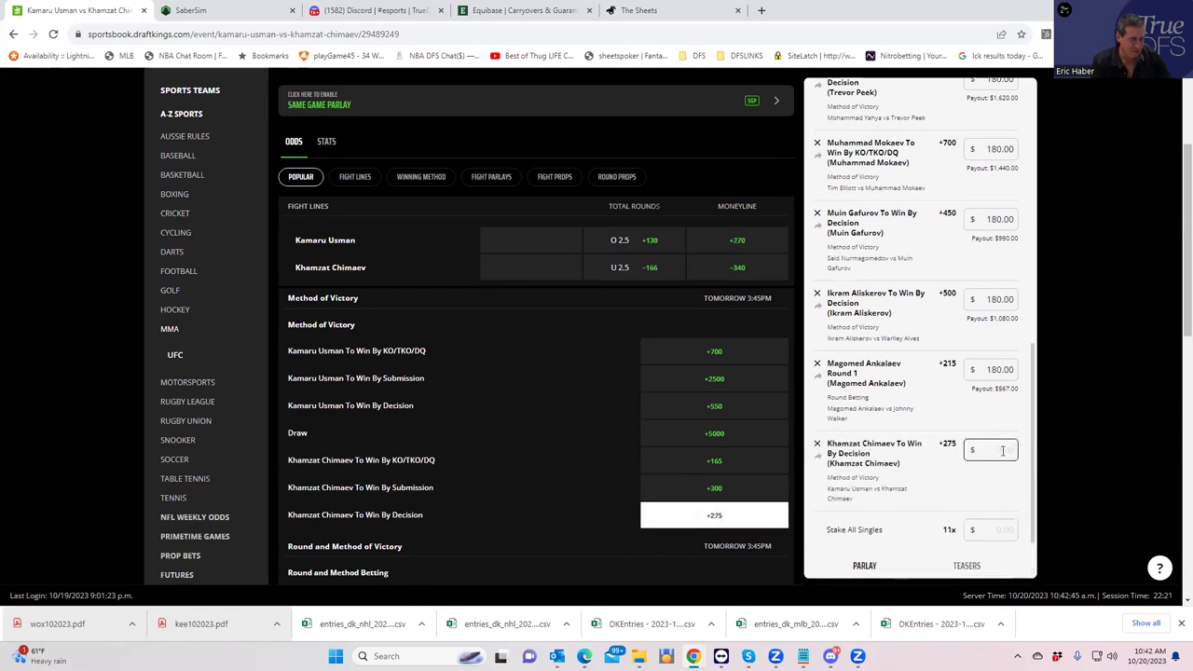
pyautogui.write('180')
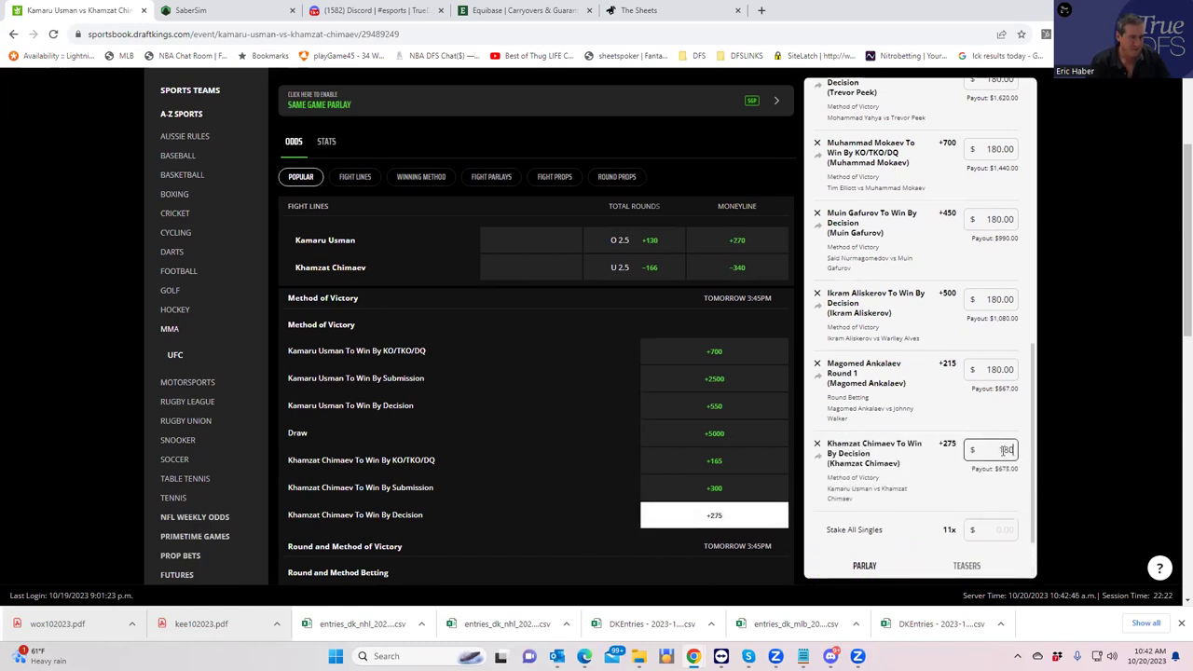
pyautogui.click(936, 494)
# - Review the singles in the bet slip and remove the Sedriques Dumas to win by KO/TKO/DQ bet
pyautogui.scroll(2, 695, 195)
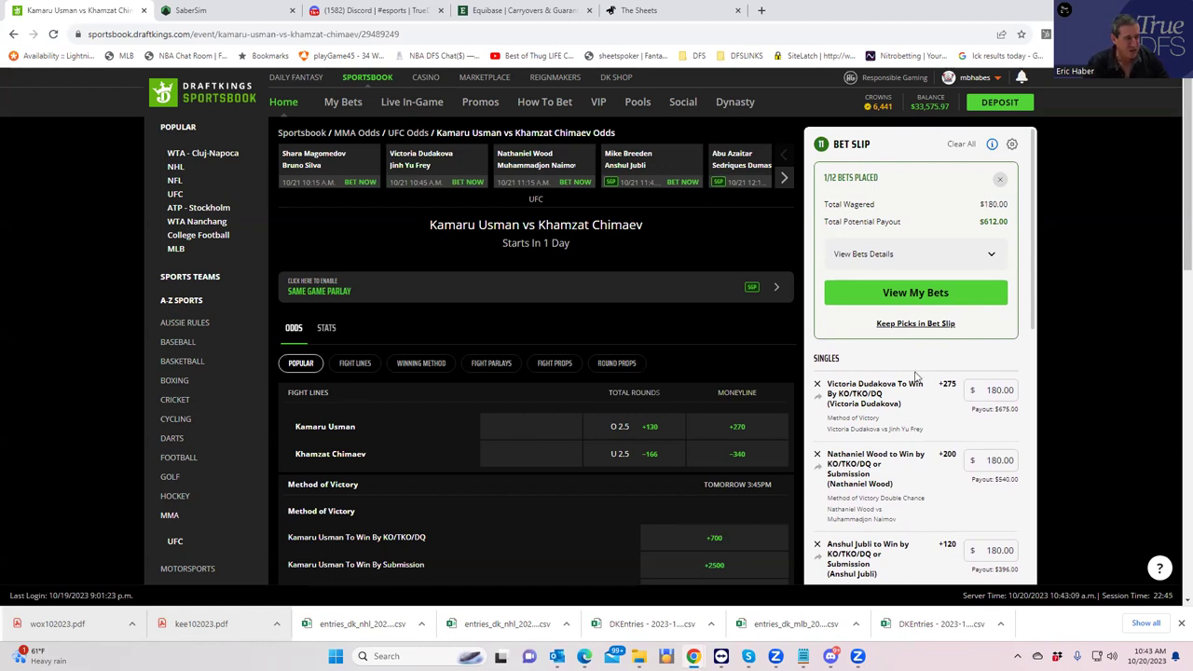
pyautogui.moveTo(1034, 297); pyautogui.dragTo(1032, 327)
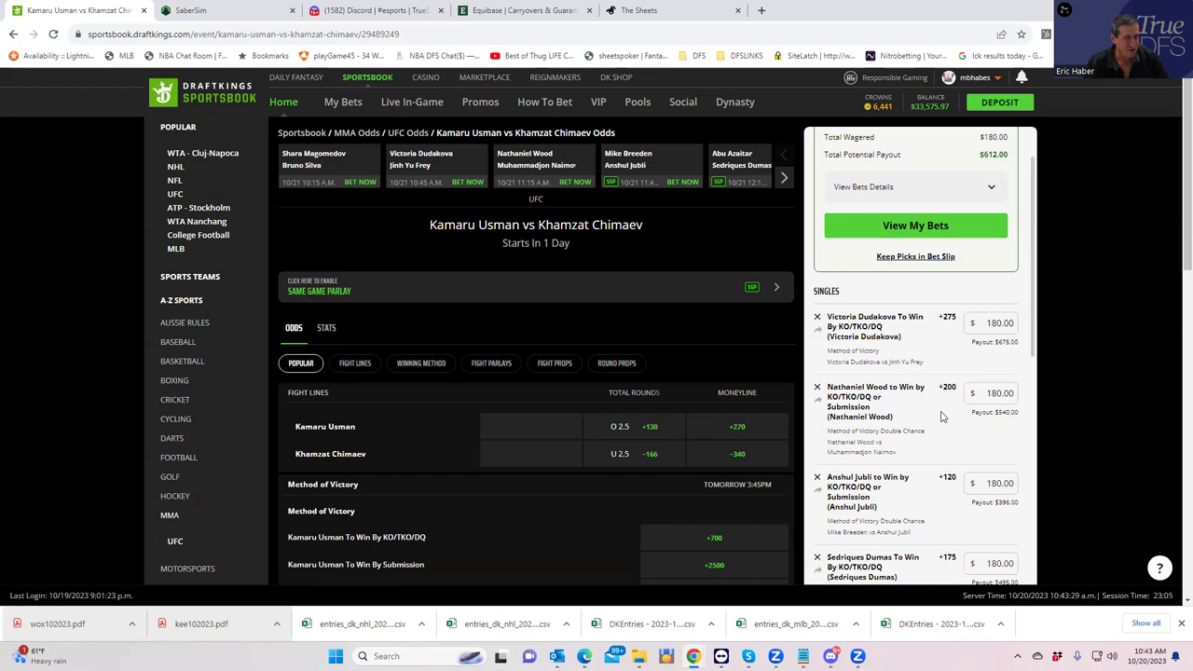
pyautogui.scroll(-2, 940, 416)
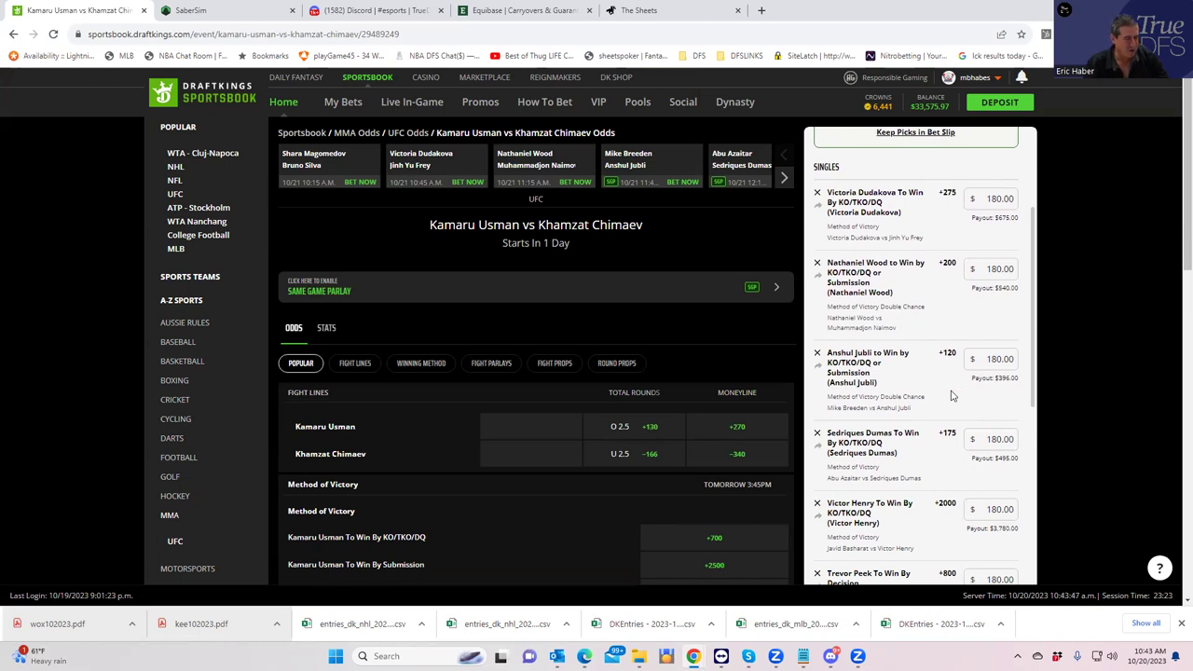
pyautogui.scroll(-1, 941, 401)
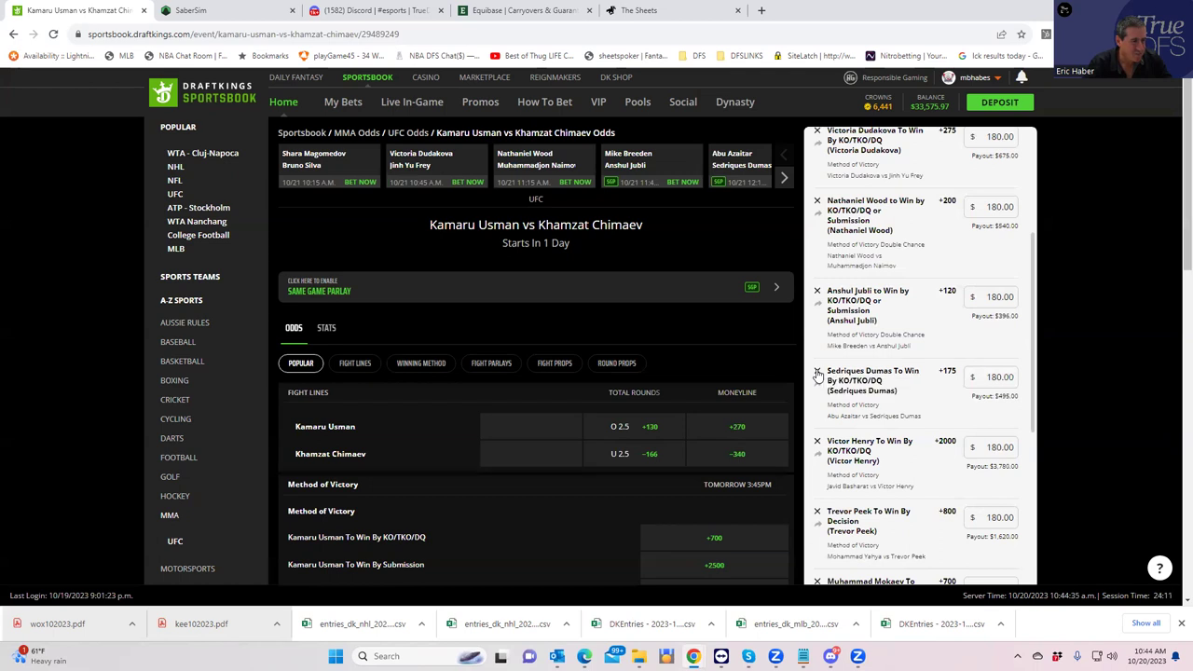
pyautogui.click(817, 374)
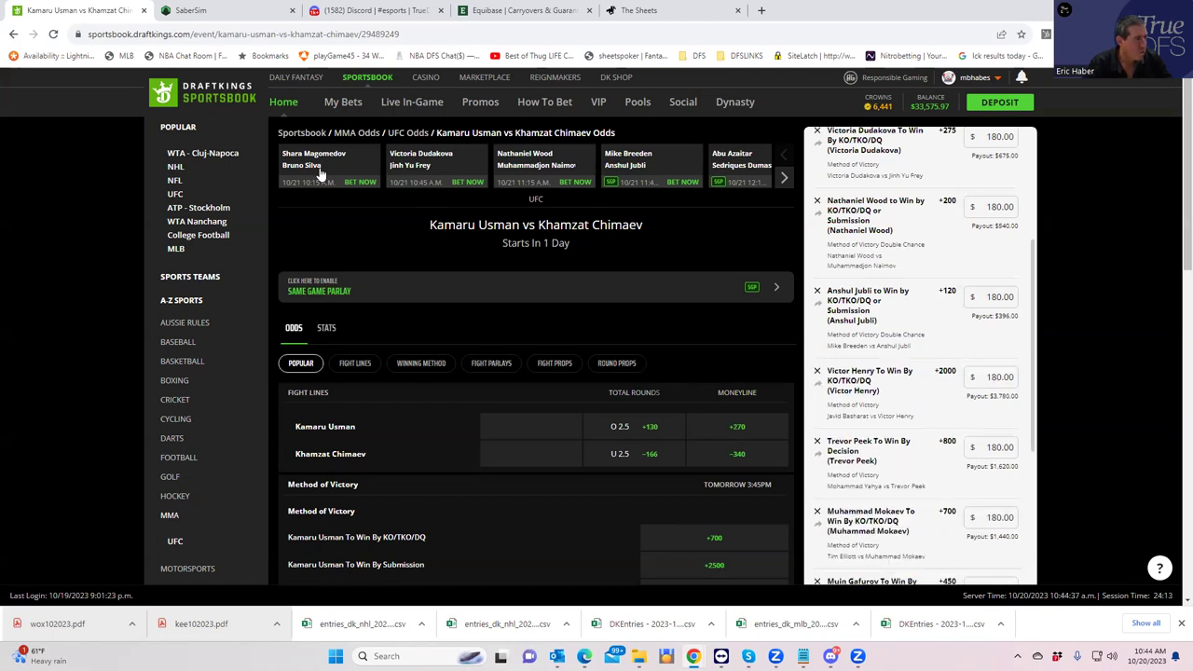
# - Open the odds page for the Abu Azaitar vs Sedriques Dumas fight
pyautogui.click(784, 178)
pyautogui.click(785, 180)
pyautogui.click(784, 181)
pyautogui.click(784, 180)
pyautogui.click(784, 180)
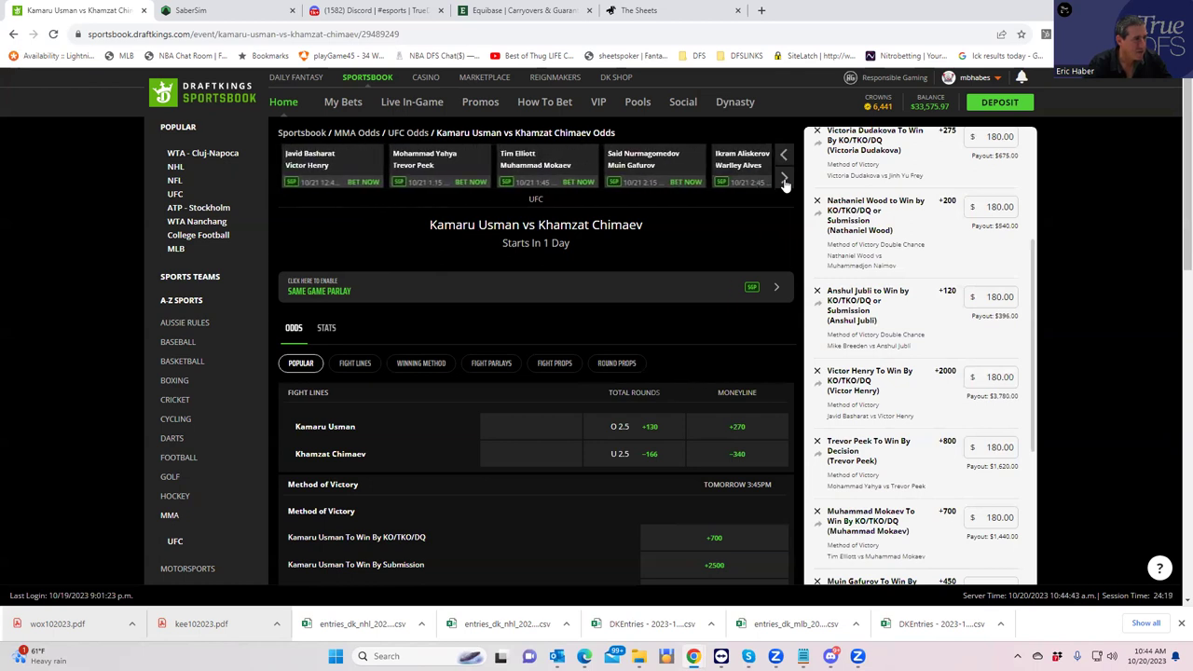
pyautogui.click(784, 181)
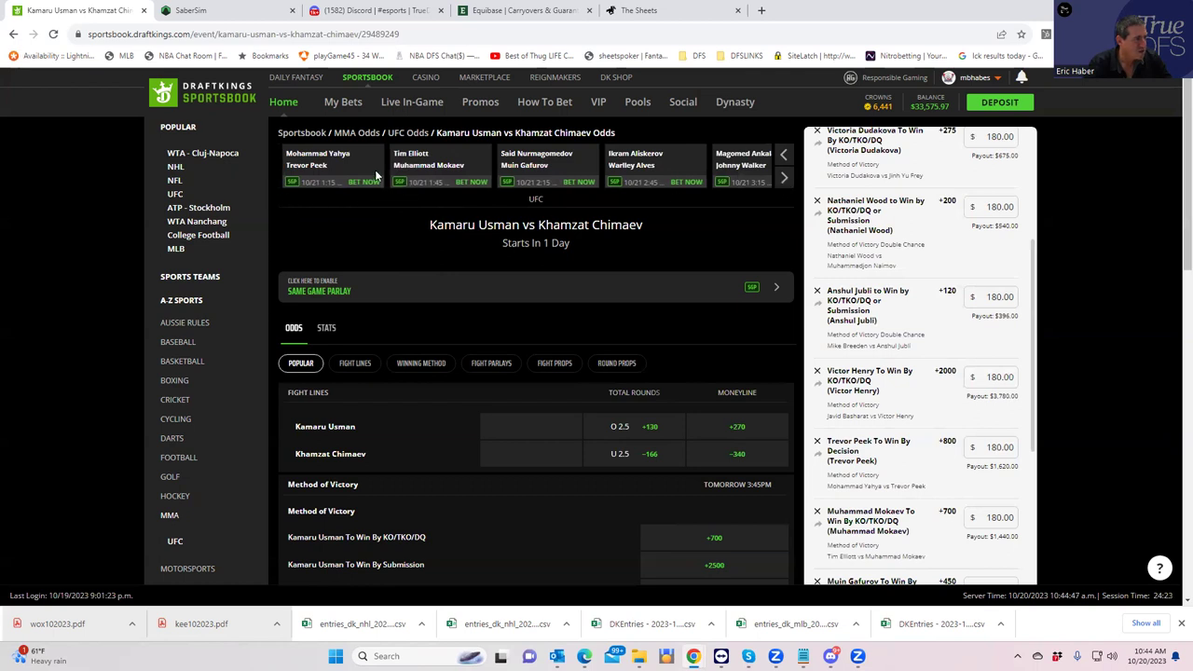
pyautogui.click(783, 158)
pyautogui.click(784, 159)
pyautogui.click(783, 159)
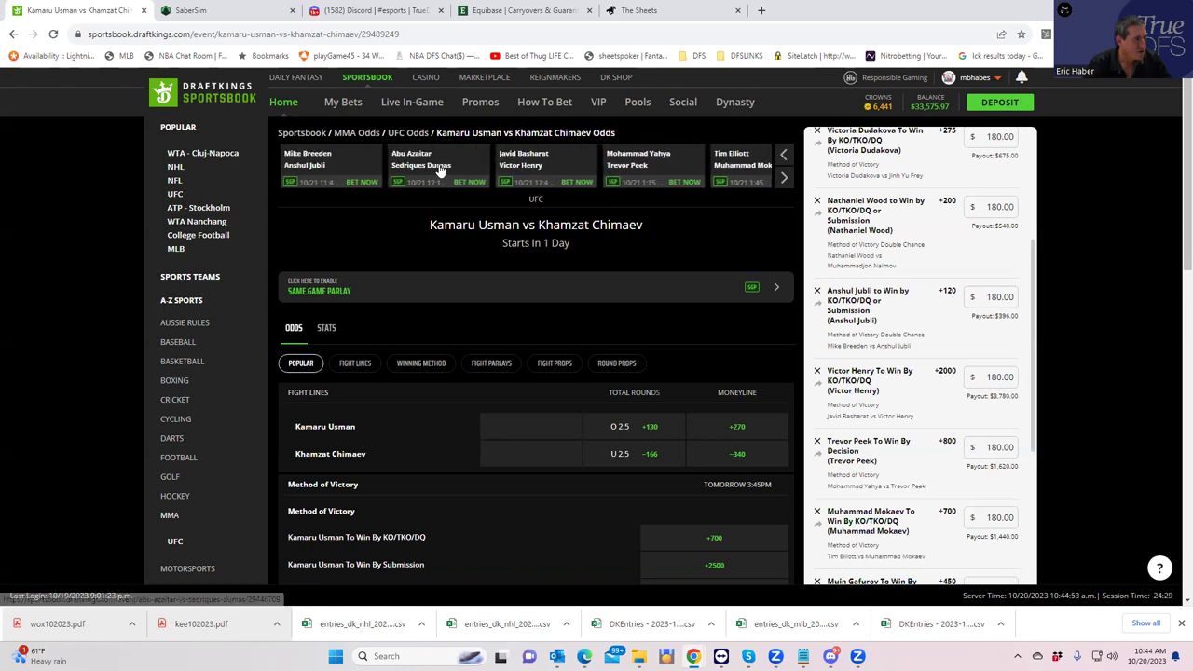
pyautogui.click(435, 170)
# - Add Sedriques Dumas to win by decision to the bet slip with a $180 wager, and dismiss the session time reminder
pyautogui.scroll(-3, 491, 456)
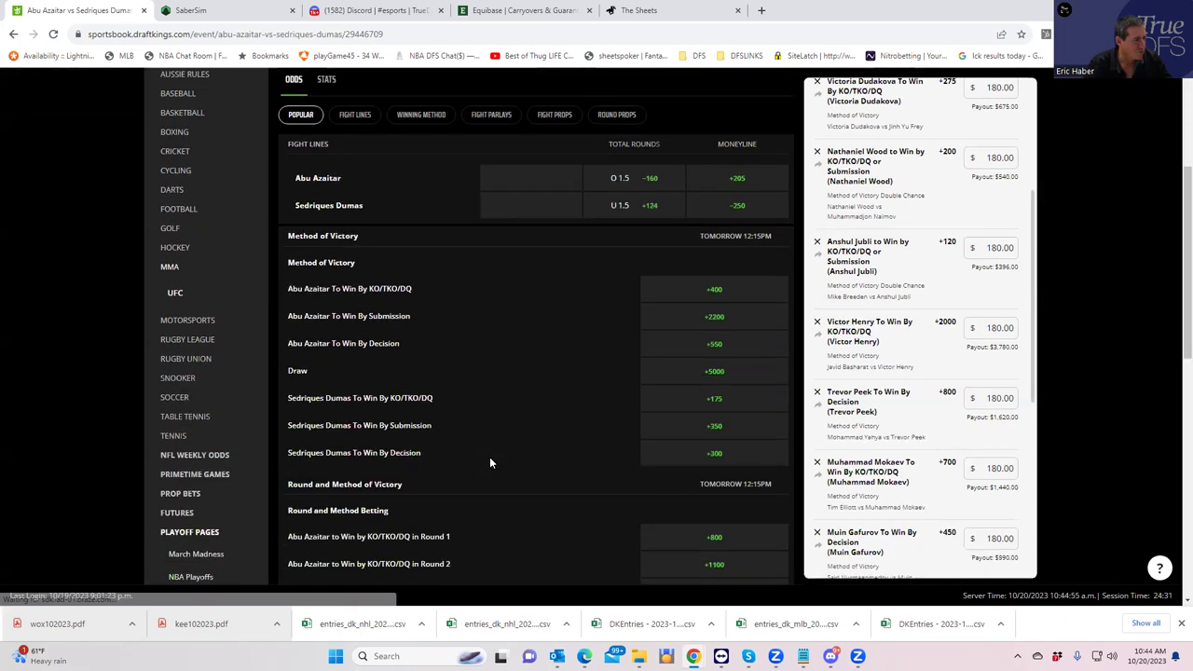
pyautogui.click(706, 455)
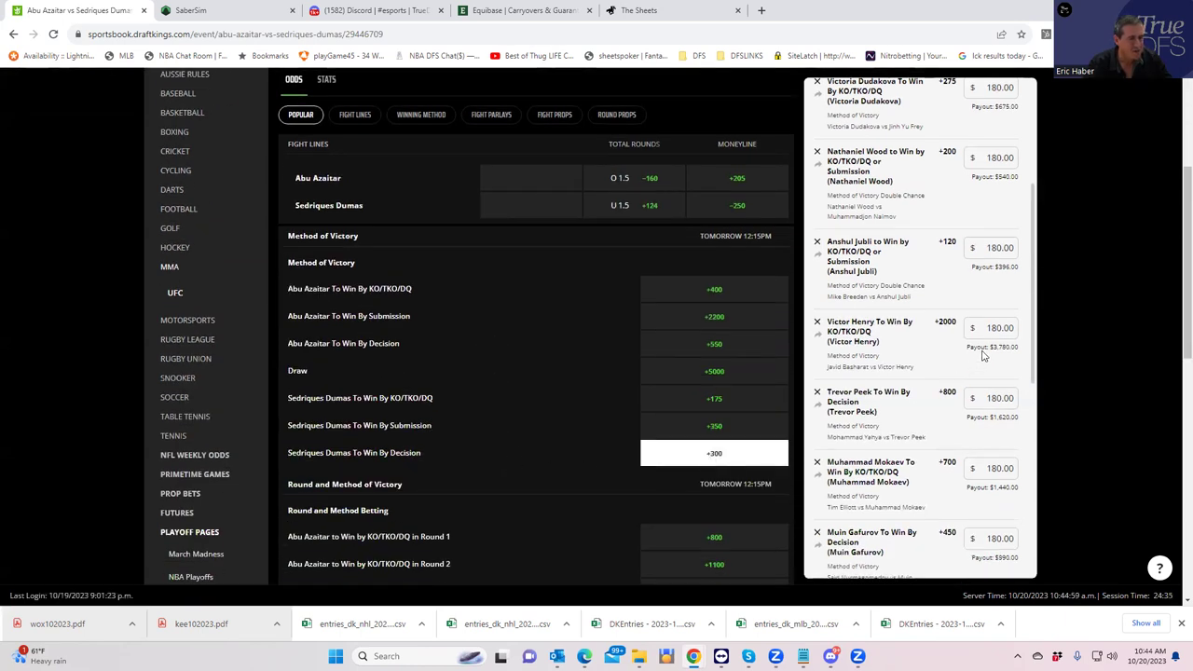
pyautogui.scroll(-5, 1037, 345)
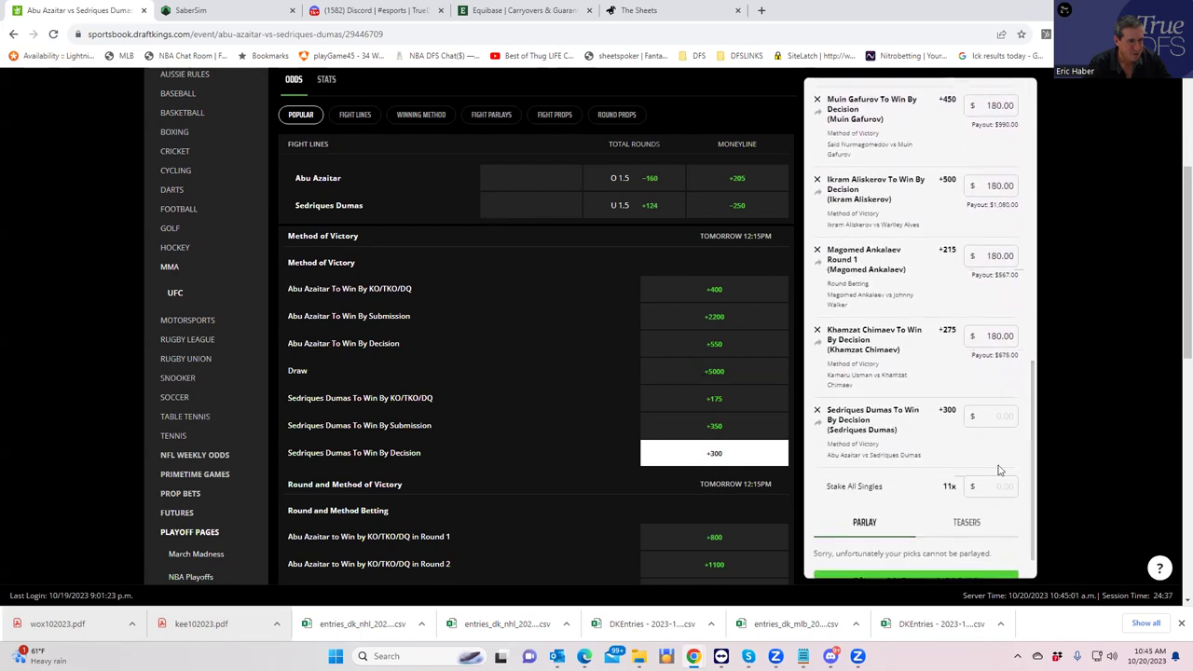
pyautogui.click(979, 416)
pyautogui.write('180')
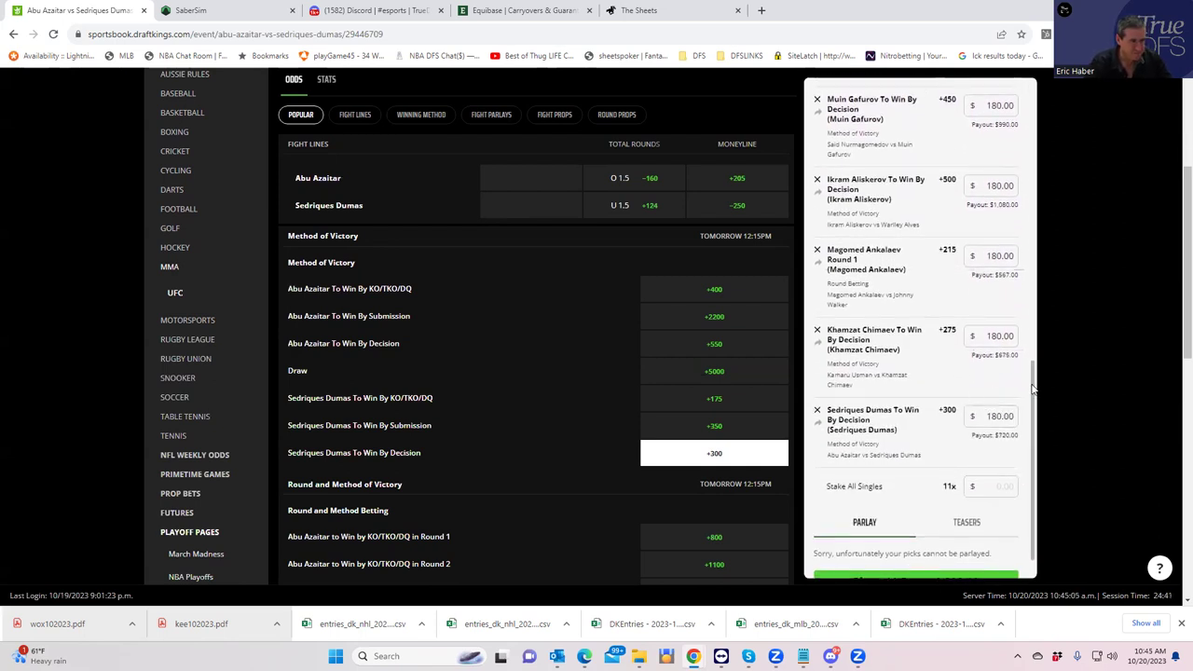
pyautogui.moveTo(1033, 387); pyautogui.dragTo(1051, 210)
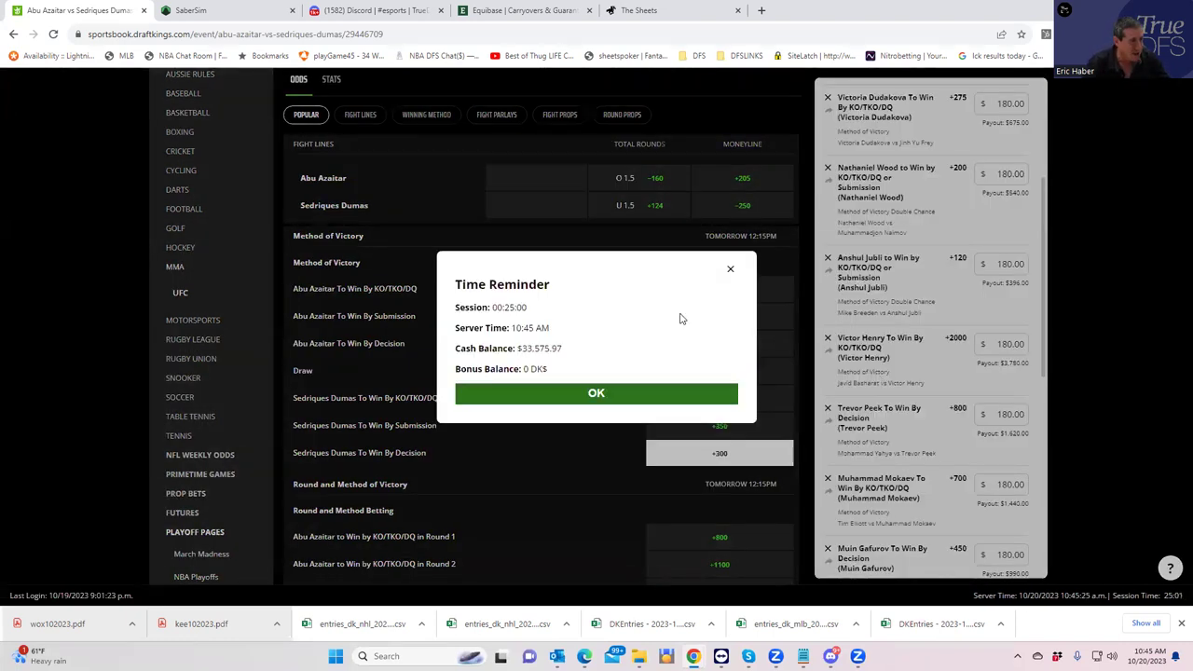
pyautogui.click(730, 271)
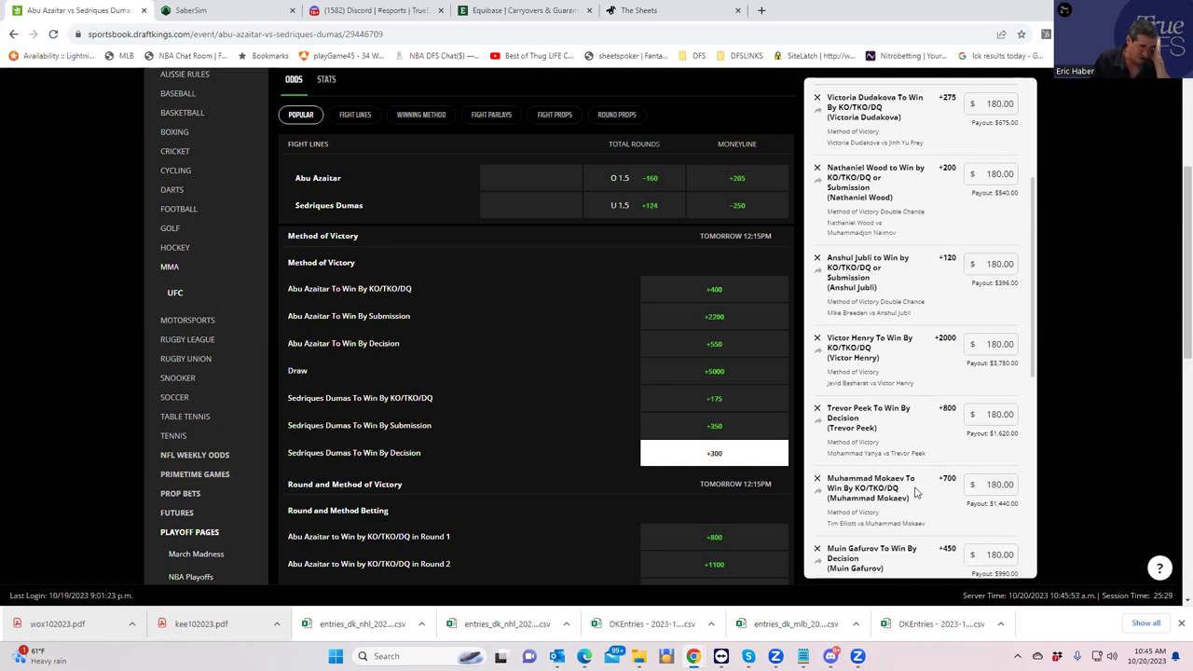
# - Review the singles and their wagers in the bet slip, down to the Sedriques Dumas by decision bet
pyautogui.scroll(-1, 894, 536)
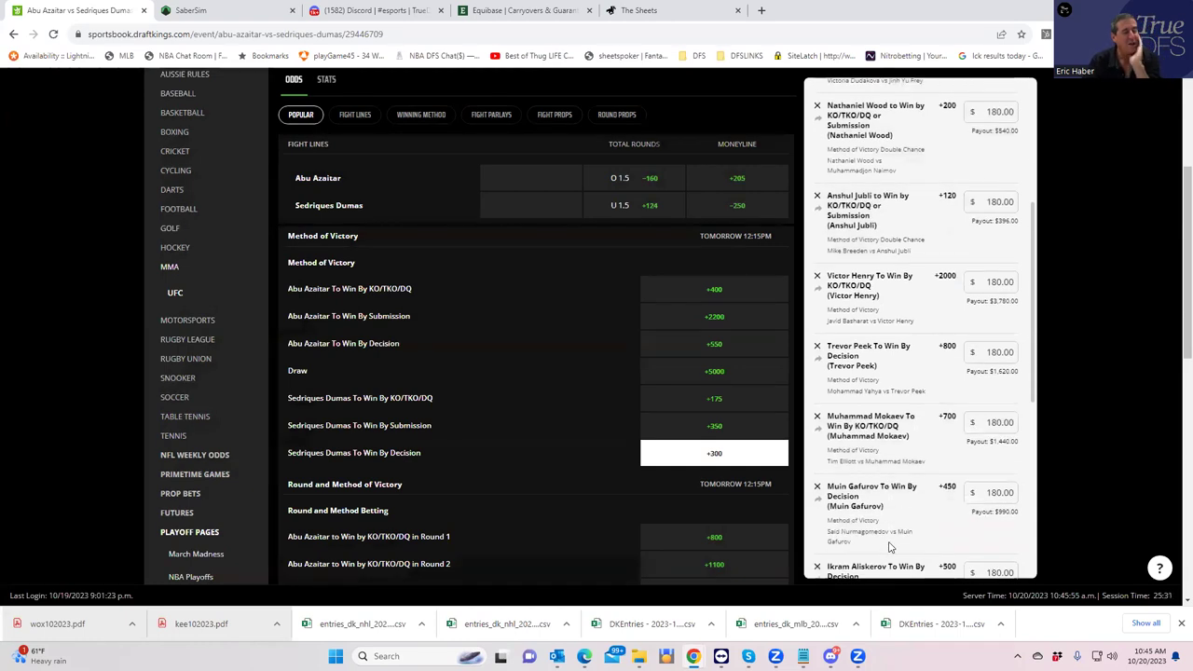
pyautogui.scroll(-1, 901, 529)
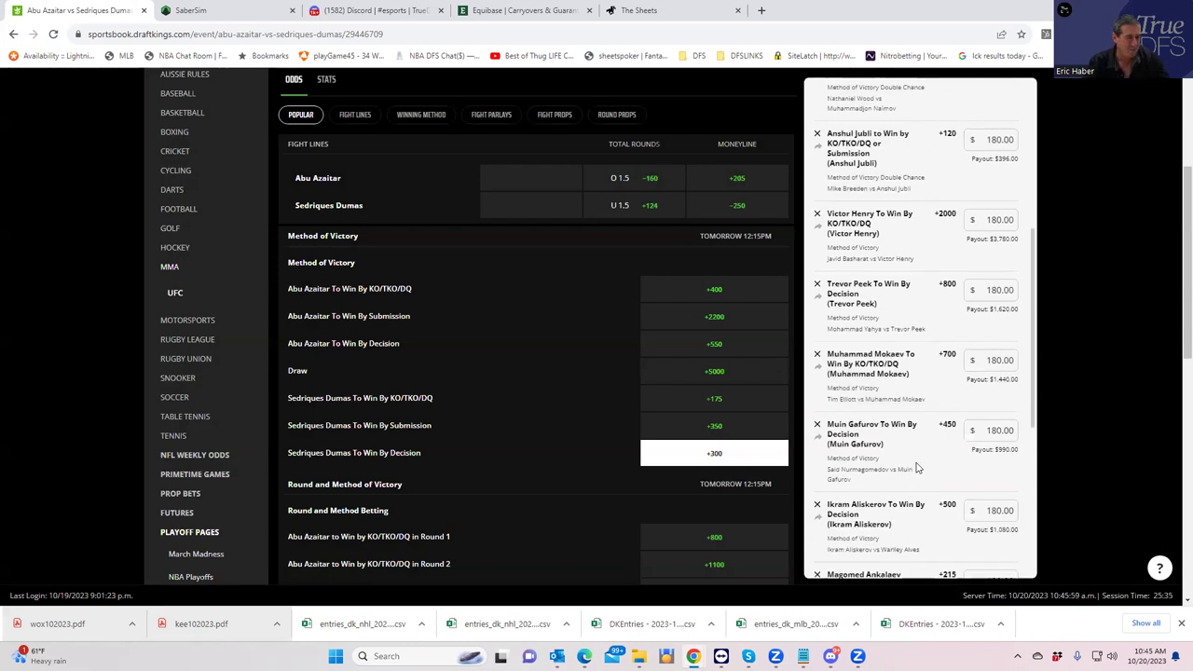
pyautogui.scroll(-2, 952, 445)
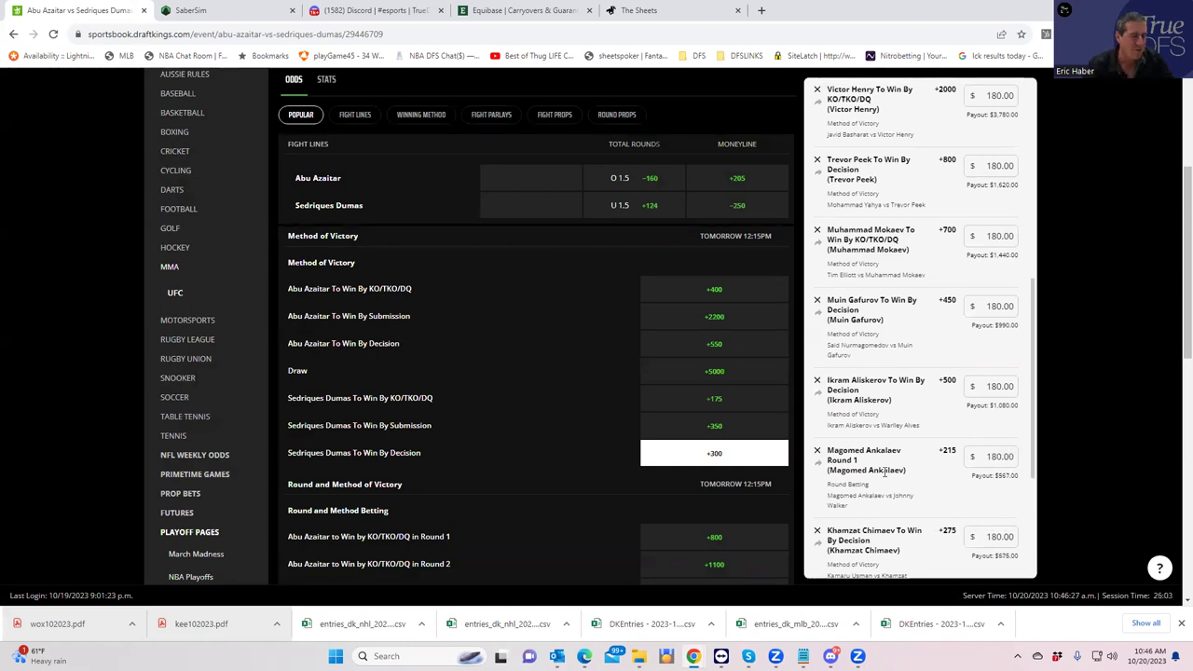
pyautogui.scroll(-2, 899, 477)
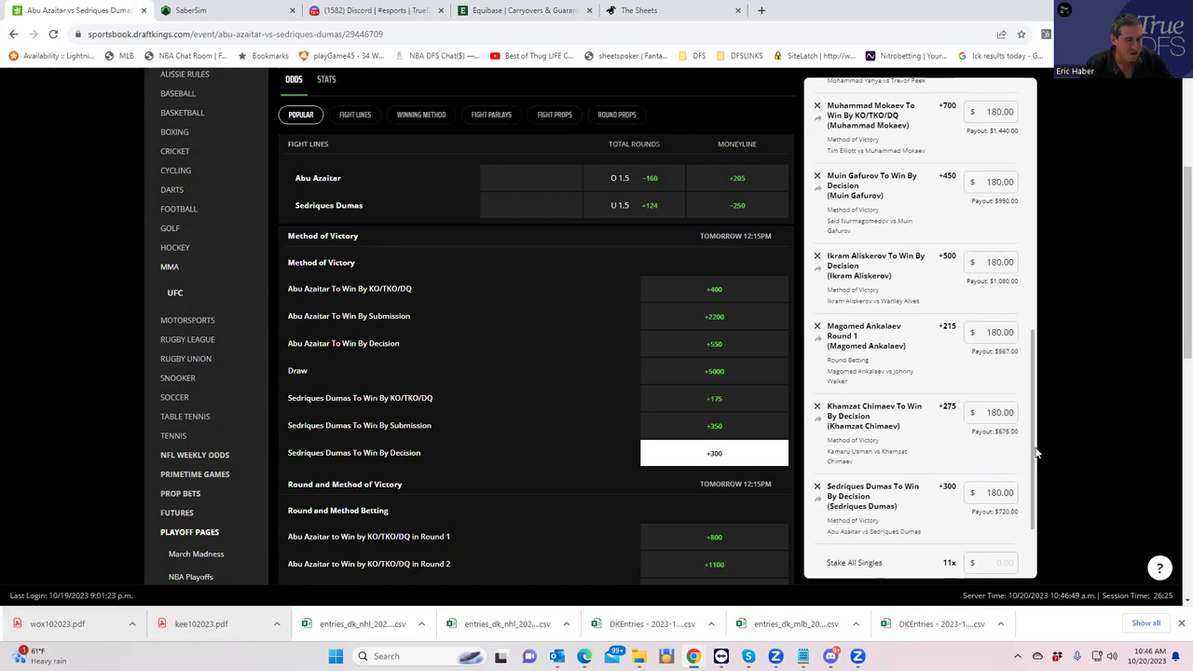
pyautogui.scroll(-1, 1038, 476)
pyautogui.scroll(-1, 1041, 491)
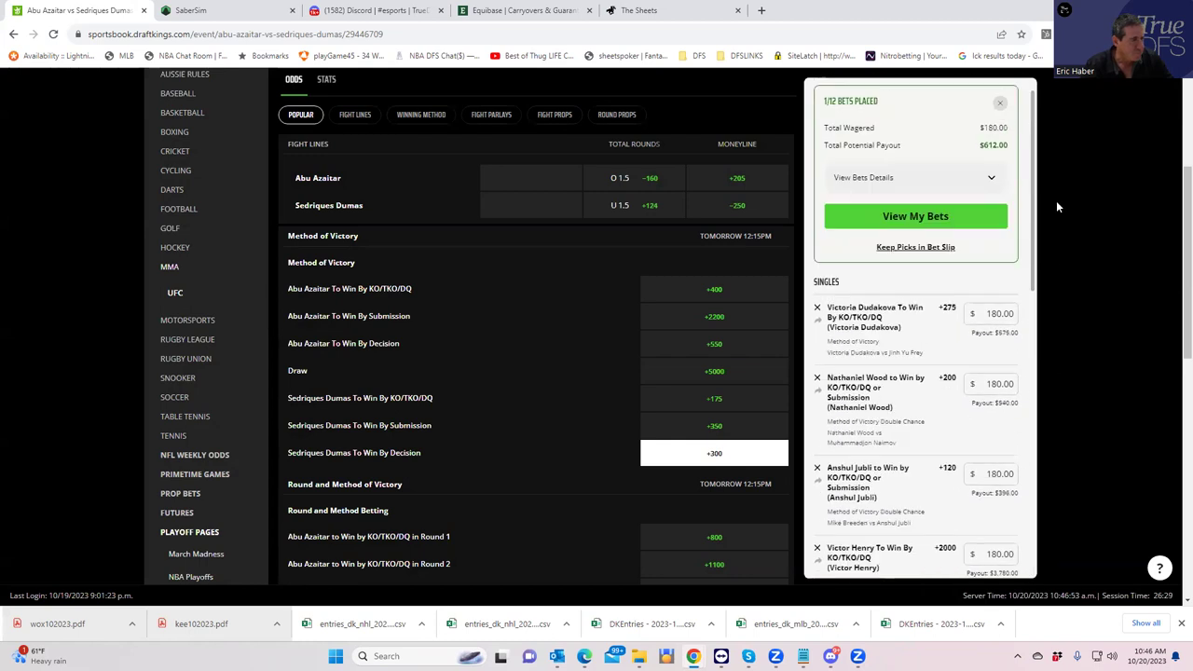
# - Open the odds page for the Islam Makhachev vs Alexander Volkanovski fight
pyautogui.scroll(2, 560, 339)
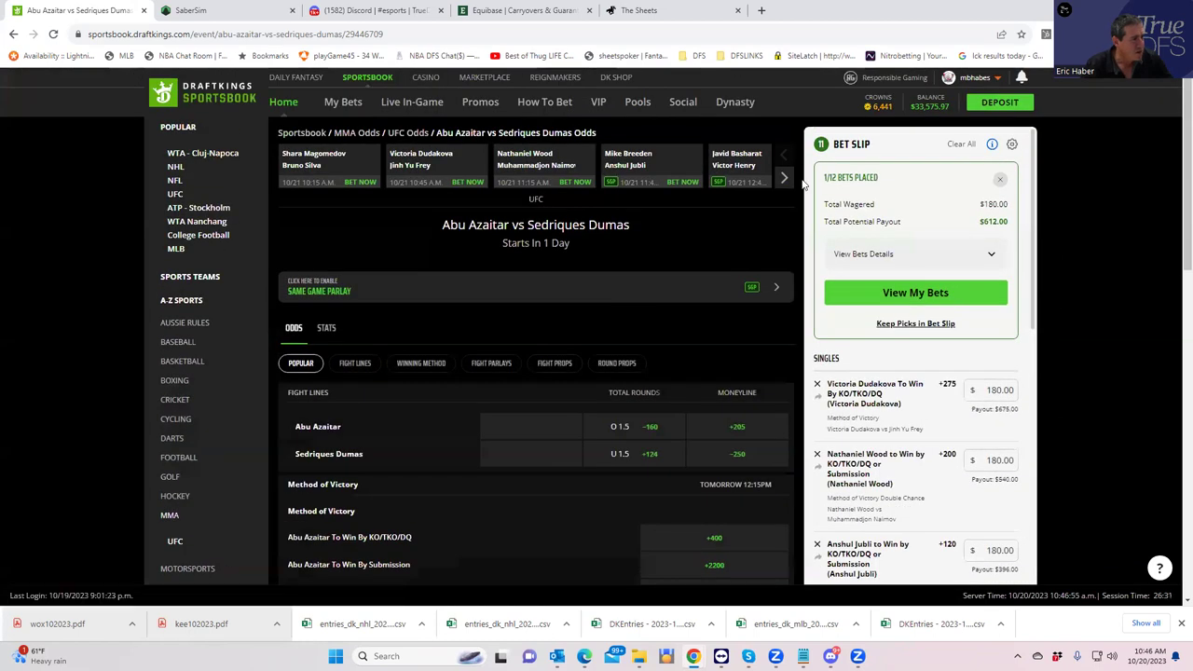
pyautogui.click(784, 181)
pyautogui.click(784, 181)
pyautogui.click(783, 181)
pyautogui.click(783, 181)
pyautogui.click(784, 181)
pyautogui.click(783, 181)
pyautogui.click(784, 181)
pyautogui.click(784, 180)
pyautogui.click(784, 181)
pyautogui.click(784, 181)
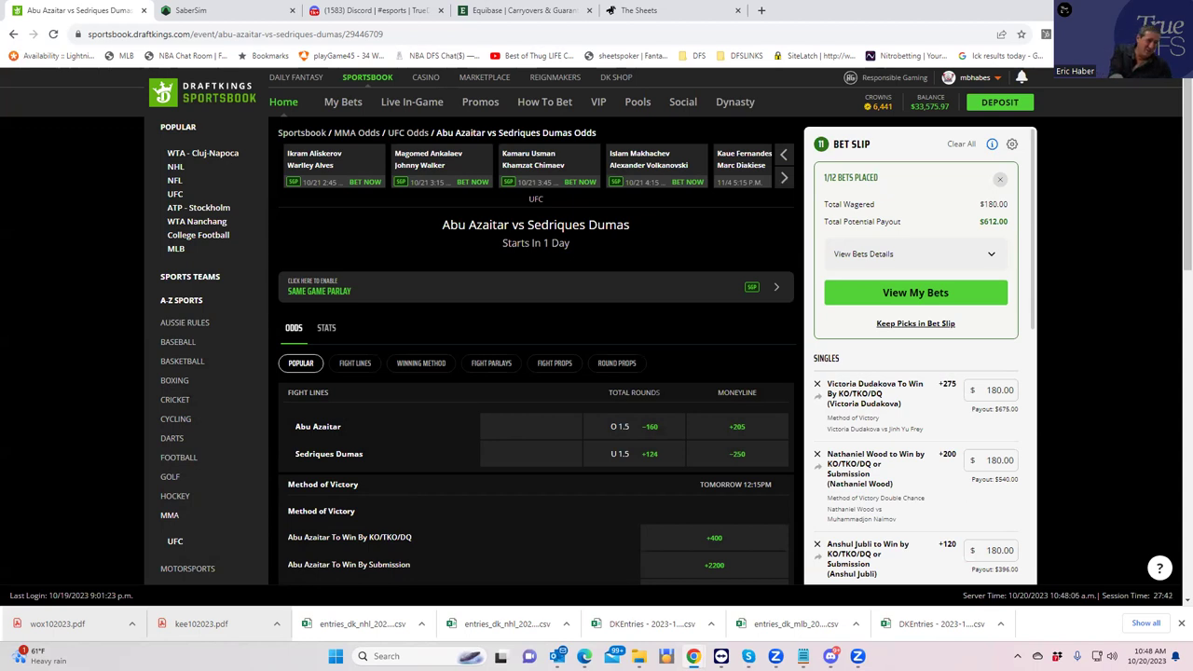
pyautogui.click(642, 158)
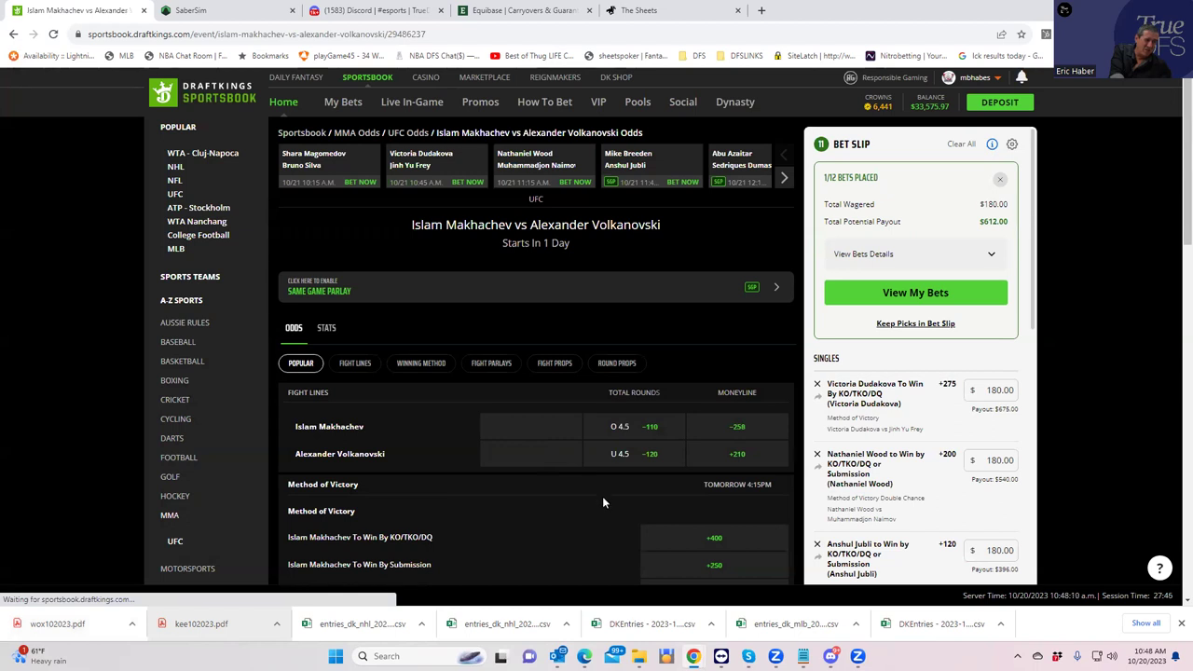
# - Examine the fight's popular odds, including fight lines, method of victory, and round and method betting
pyautogui.scroll(-1, 602, 501)
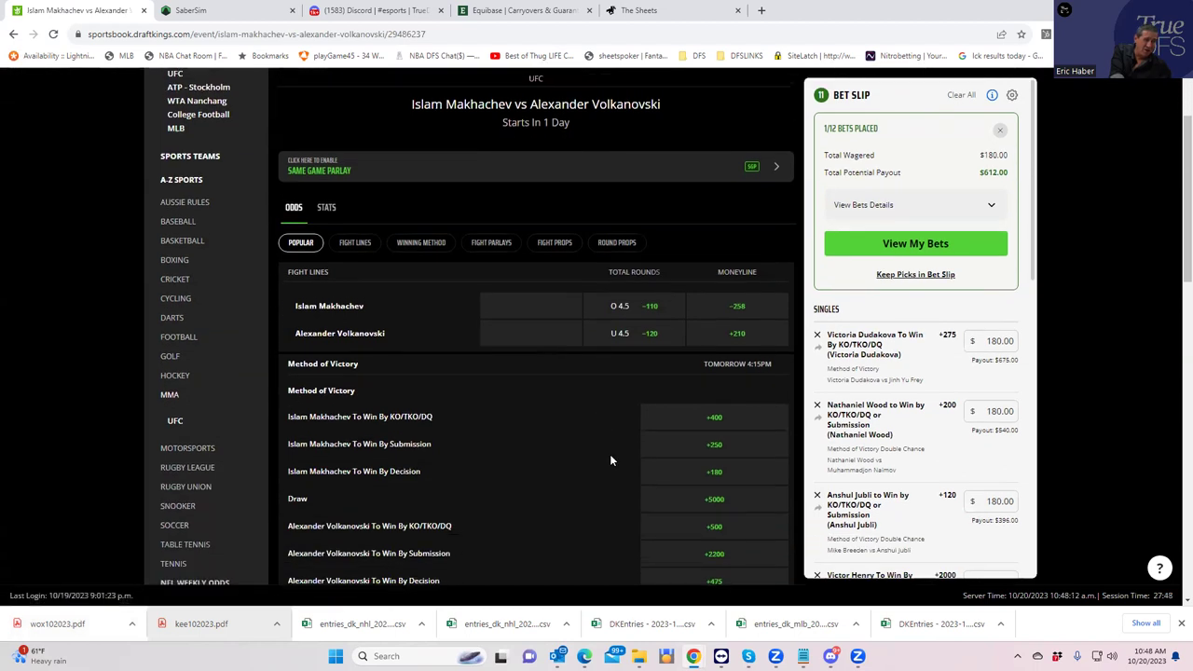
pyautogui.scroll(1, 610, 435)
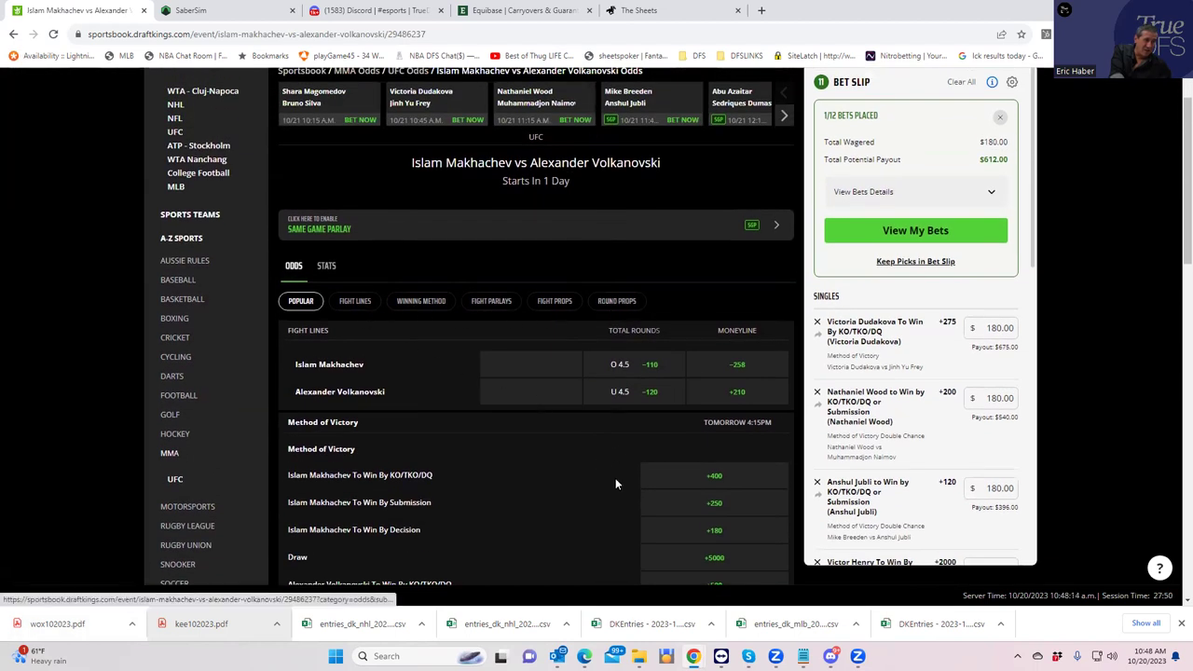
pyautogui.scroll(-5, 615, 501)
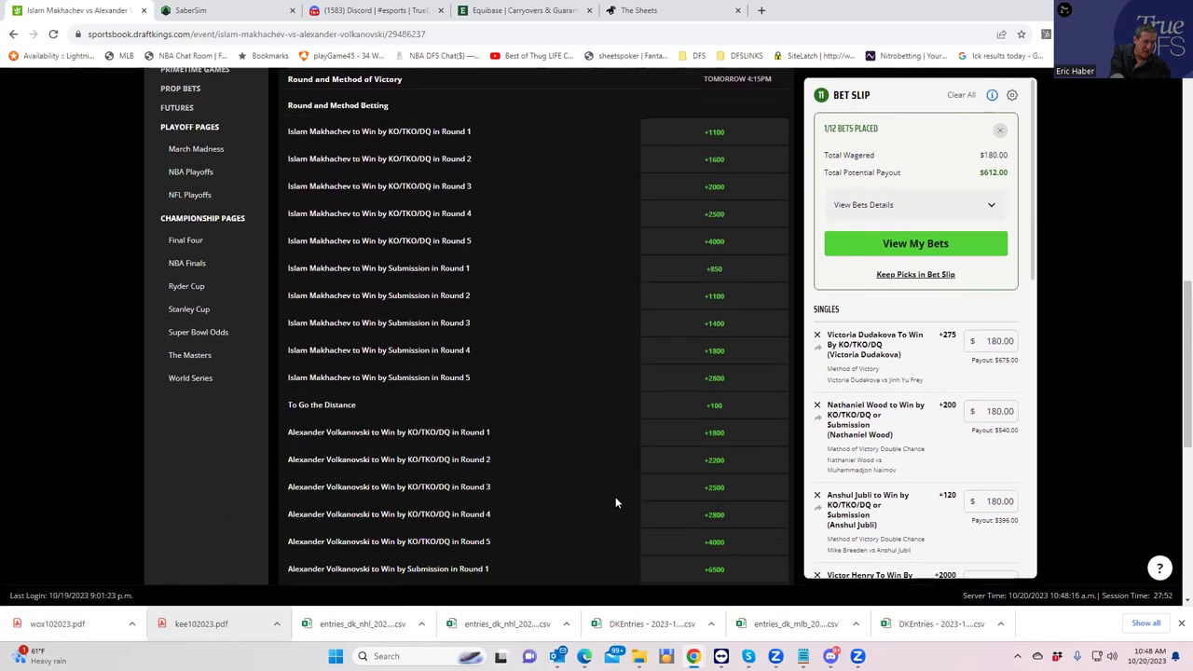
pyautogui.scroll(-2, 615, 501)
pyautogui.scroll(3, 597, 453)
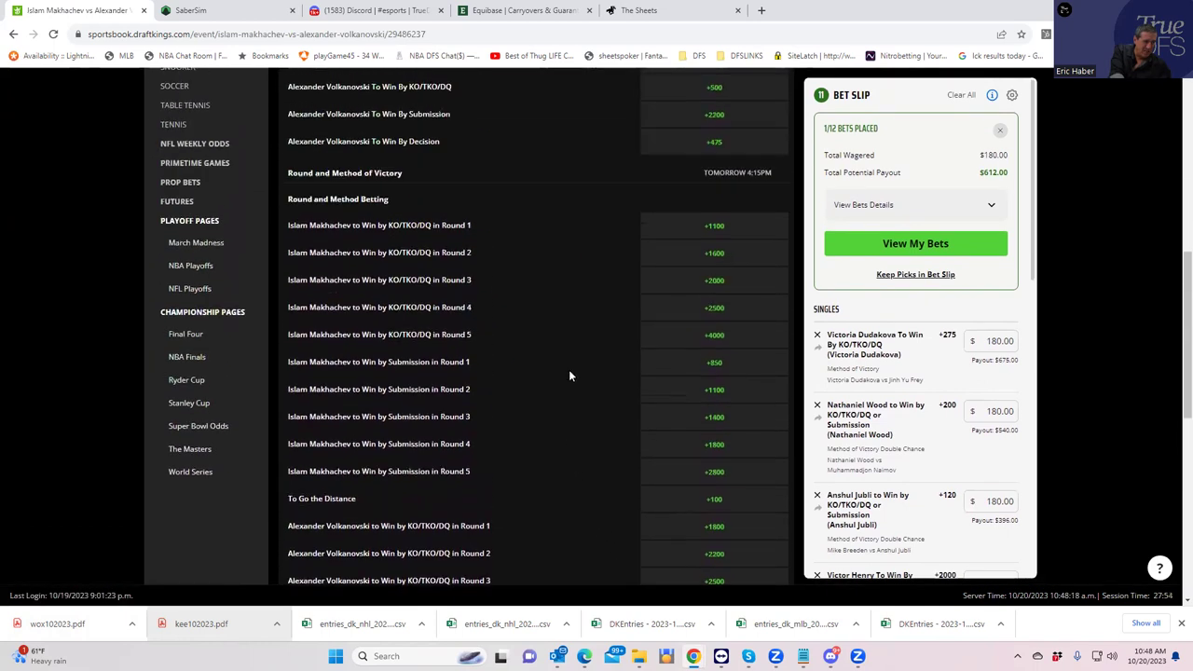
pyautogui.scroll(2, 522, 369)
pyautogui.scroll(3, 467, 360)
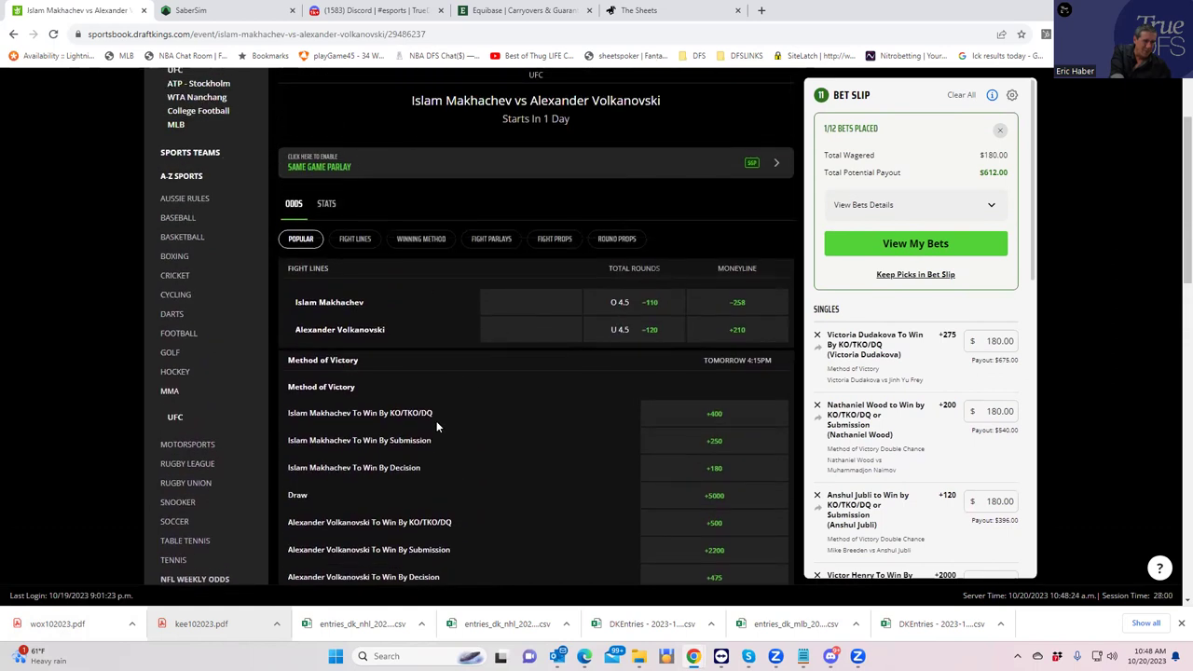
# - Examine the Makhachev vs Volkanovski round props, including winning round and round of finish, and check the winning method odds
pyautogui.click(601, 241)
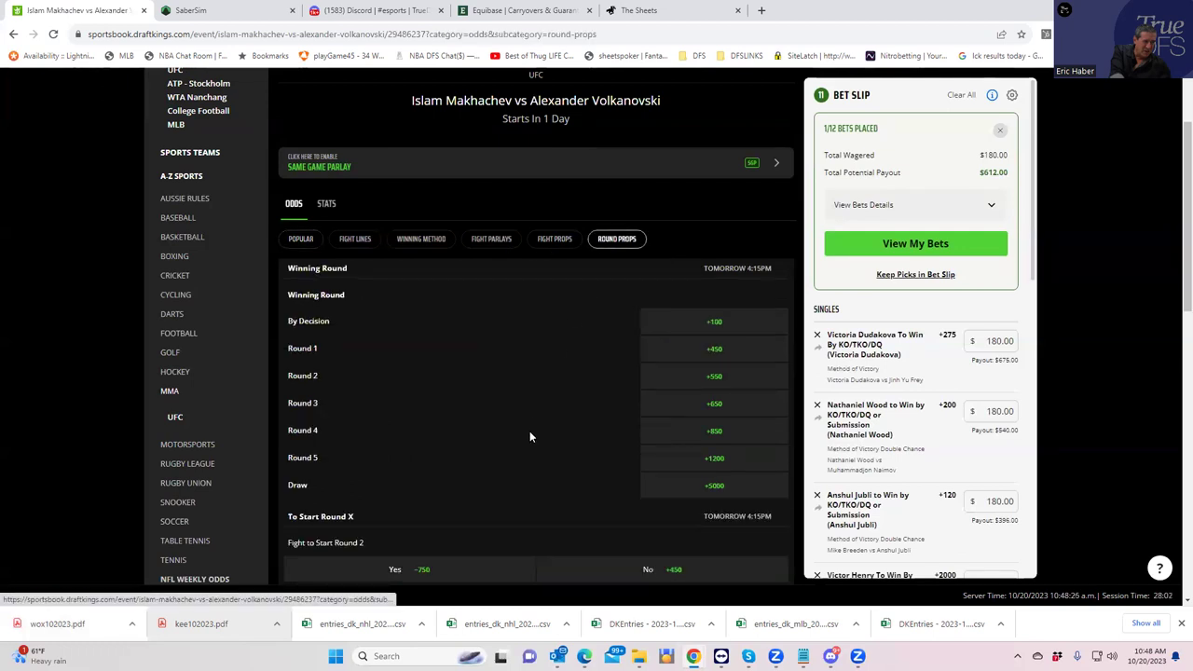
pyautogui.scroll(-3, 524, 443)
pyautogui.scroll(-2, 523, 450)
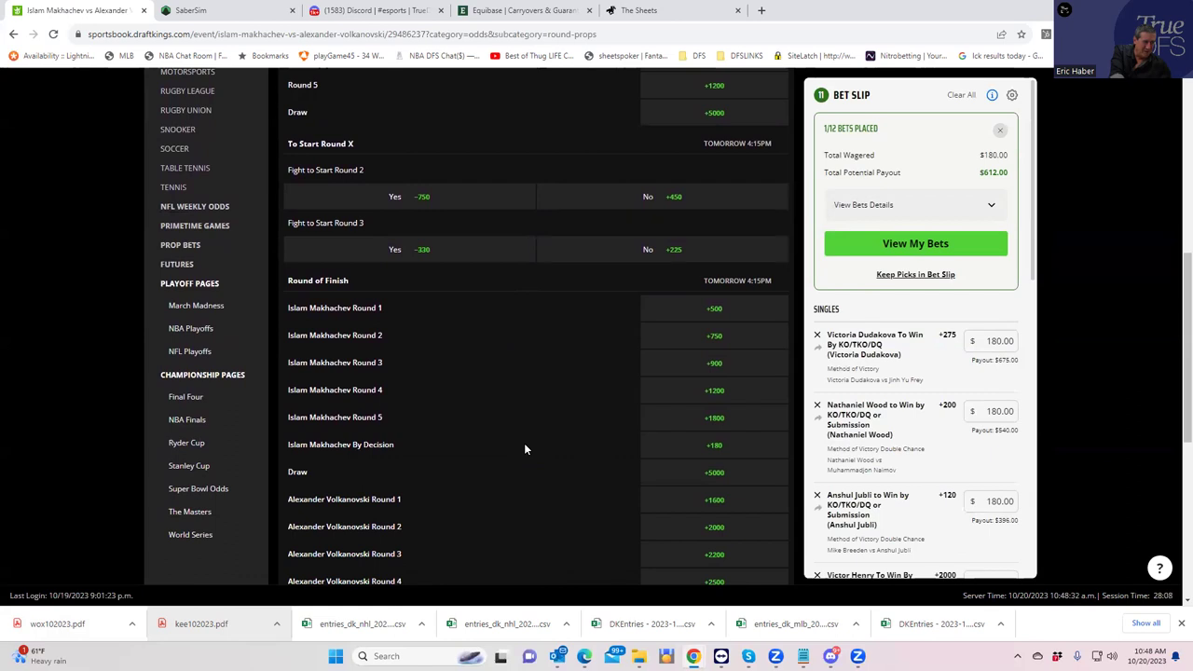
pyautogui.scroll(1, 643, 414)
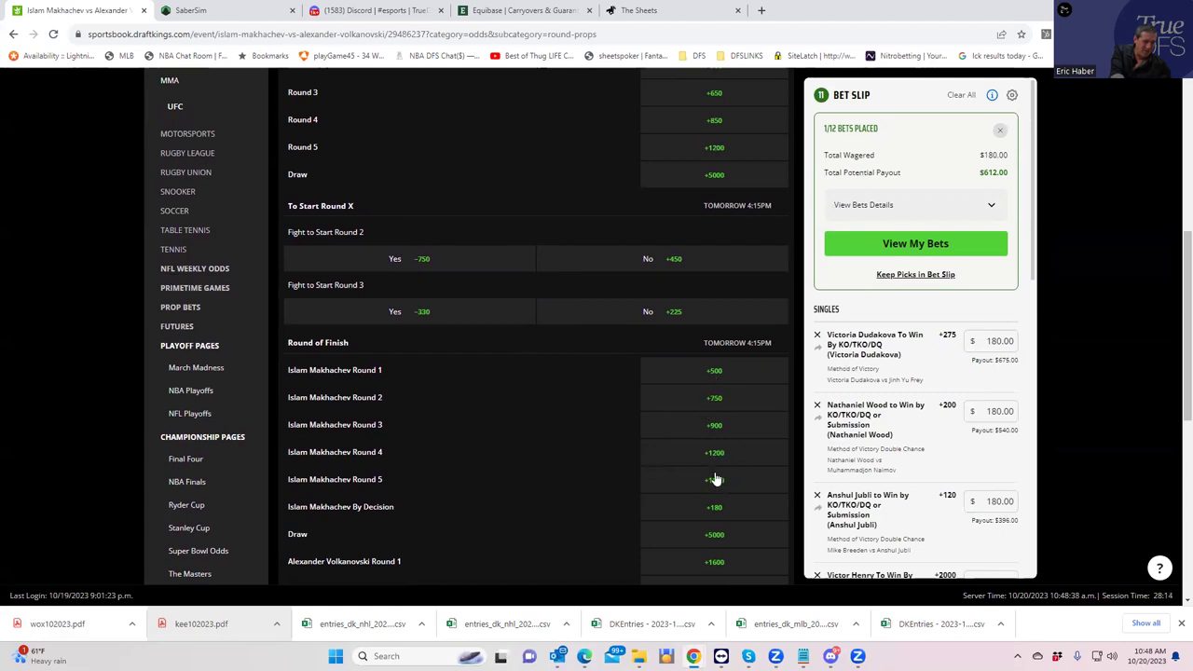
pyautogui.scroll(3, 714, 477)
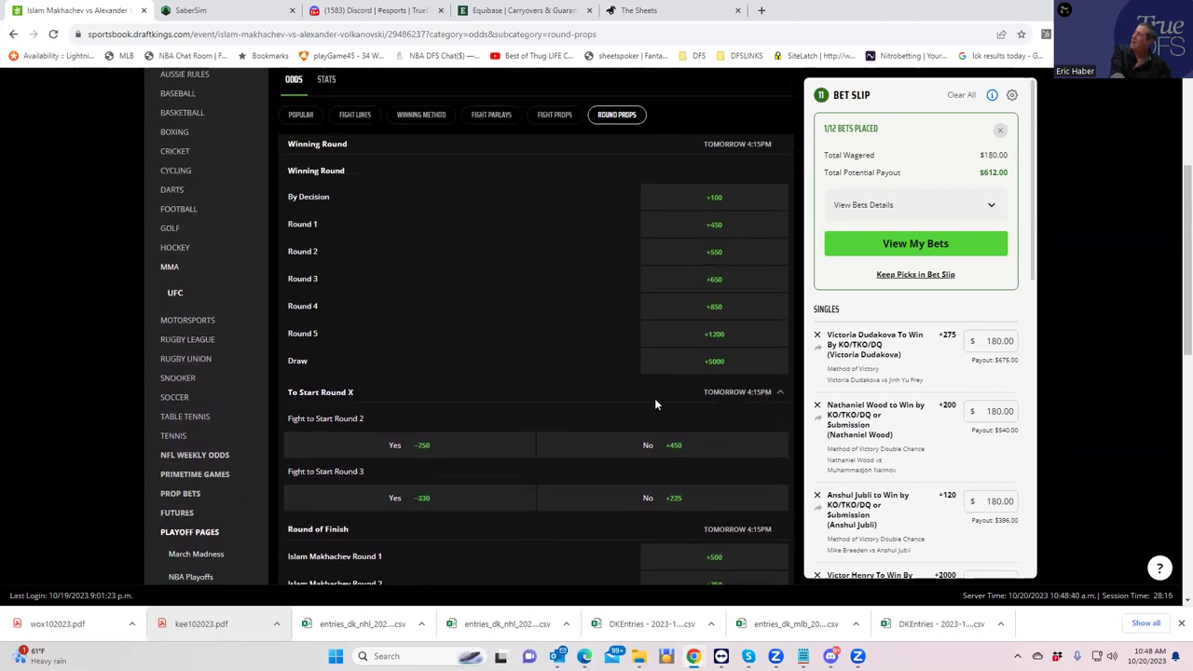
pyautogui.scroll(3, 512, 240)
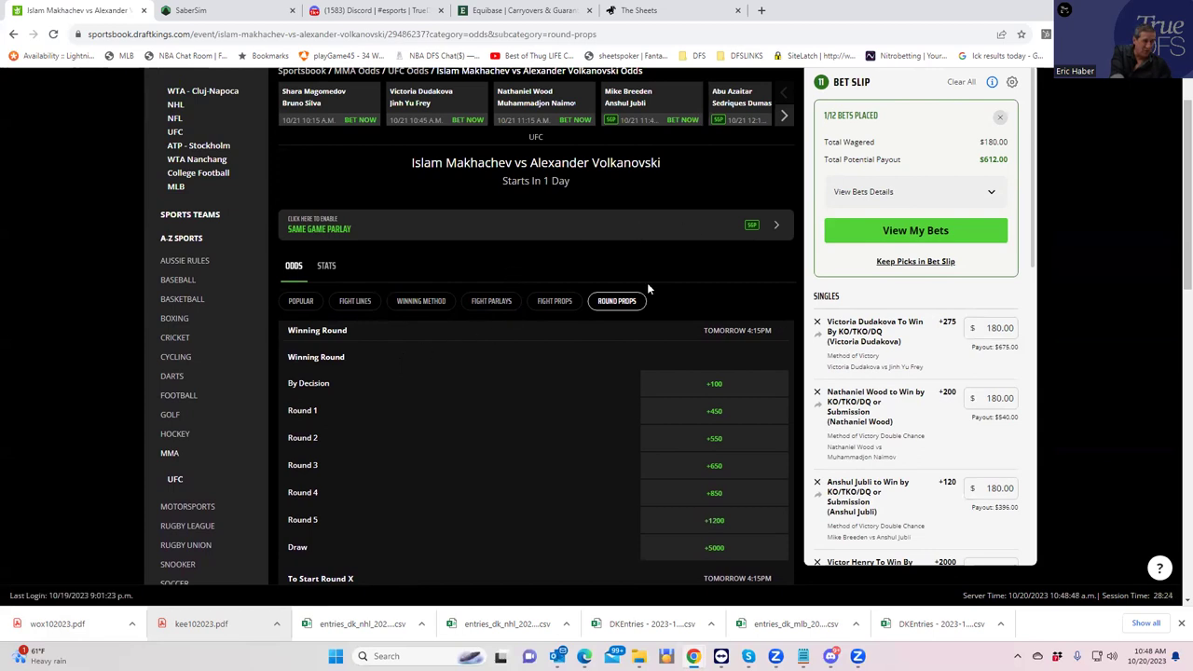
pyautogui.scroll(1, 586, 410)
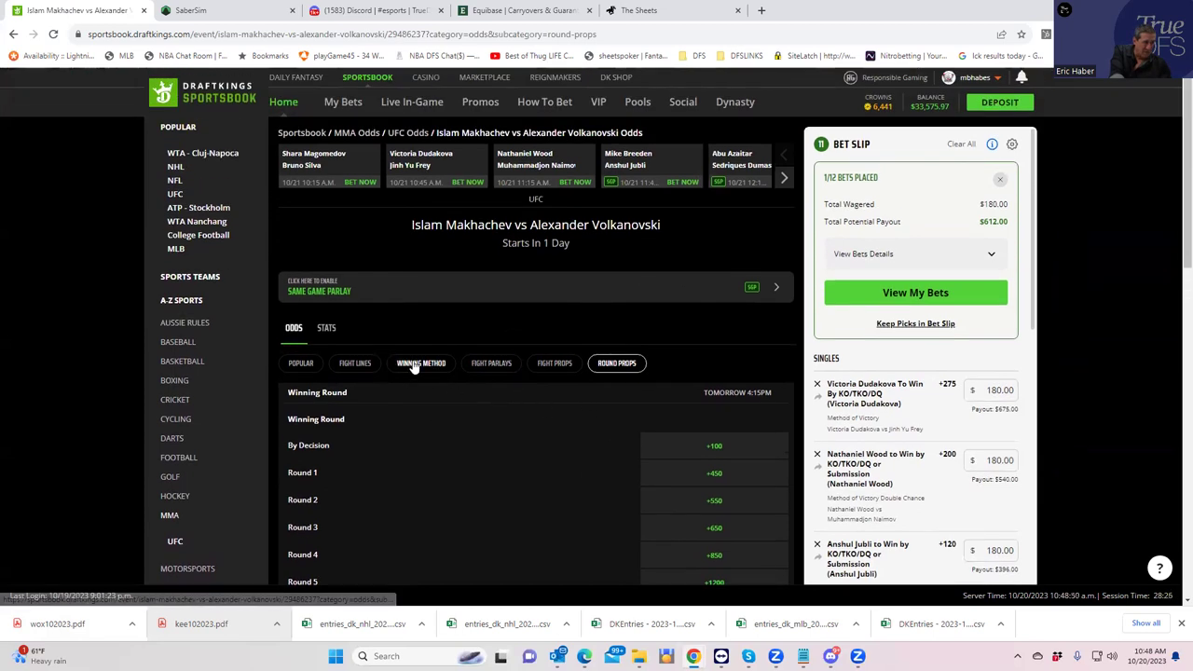
pyautogui.click(417, 366)
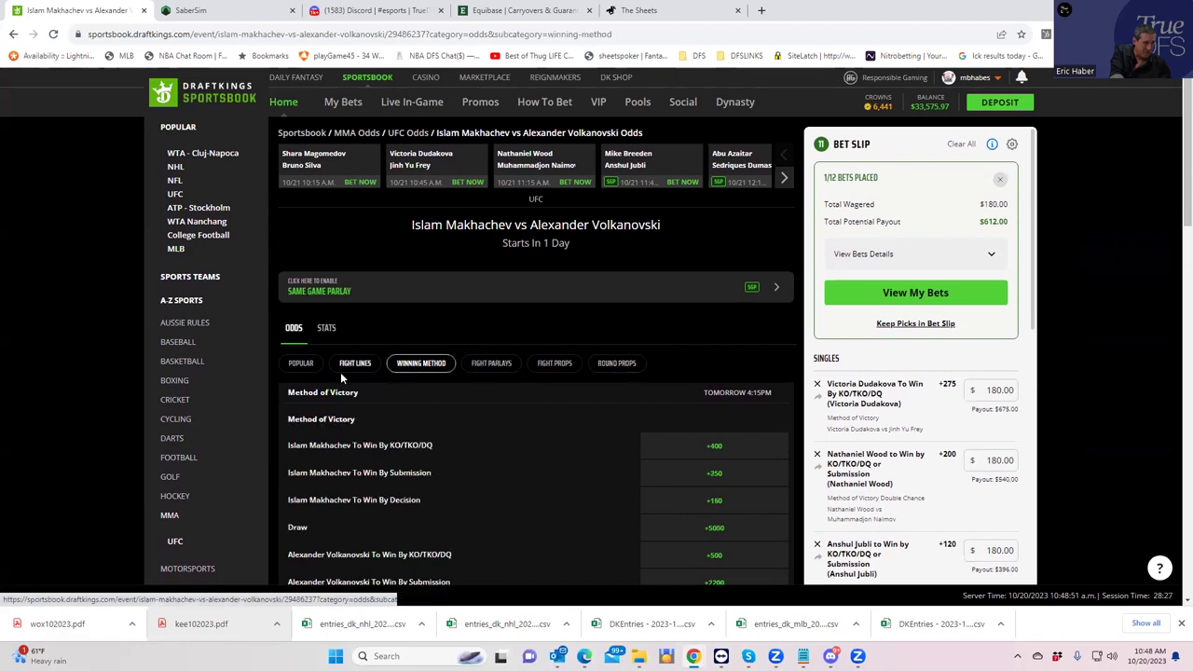
# - Add Islam Makhachev to win by submission in Round 3 to the bet slip with a $180 wager
pyautogui.click(292, 373)
pyautogui.scroll(-5, 528, 463)
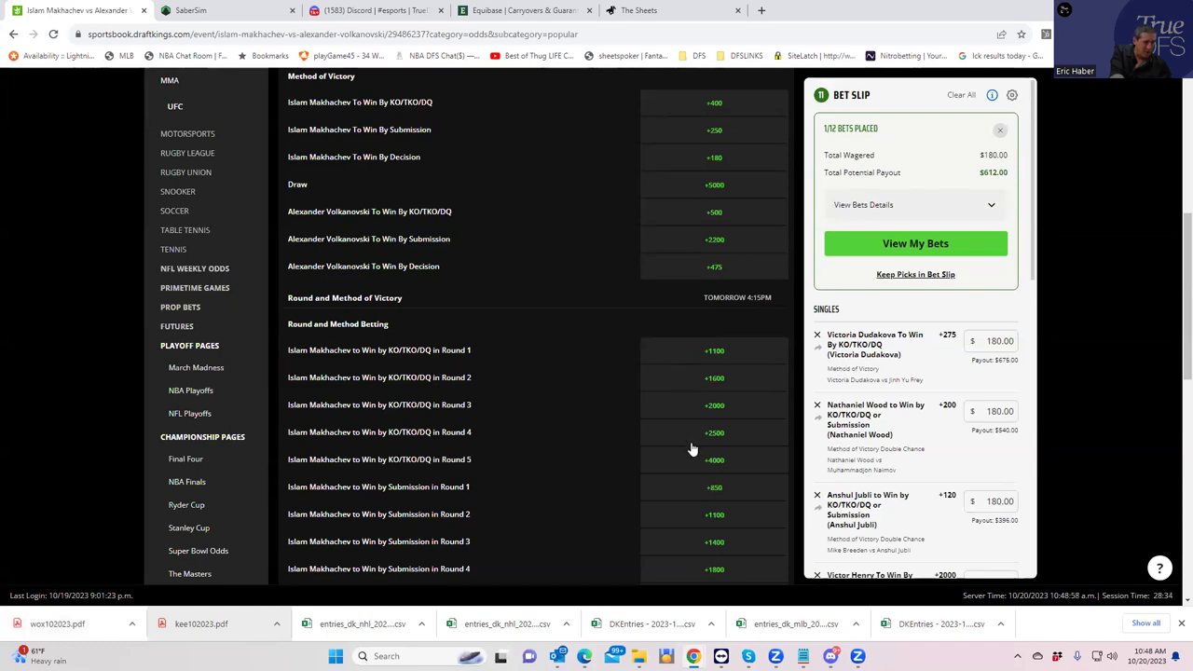
pyautogui.scroll(-3, 692, 459)
pyautogui.scroll(2, 692, 463)
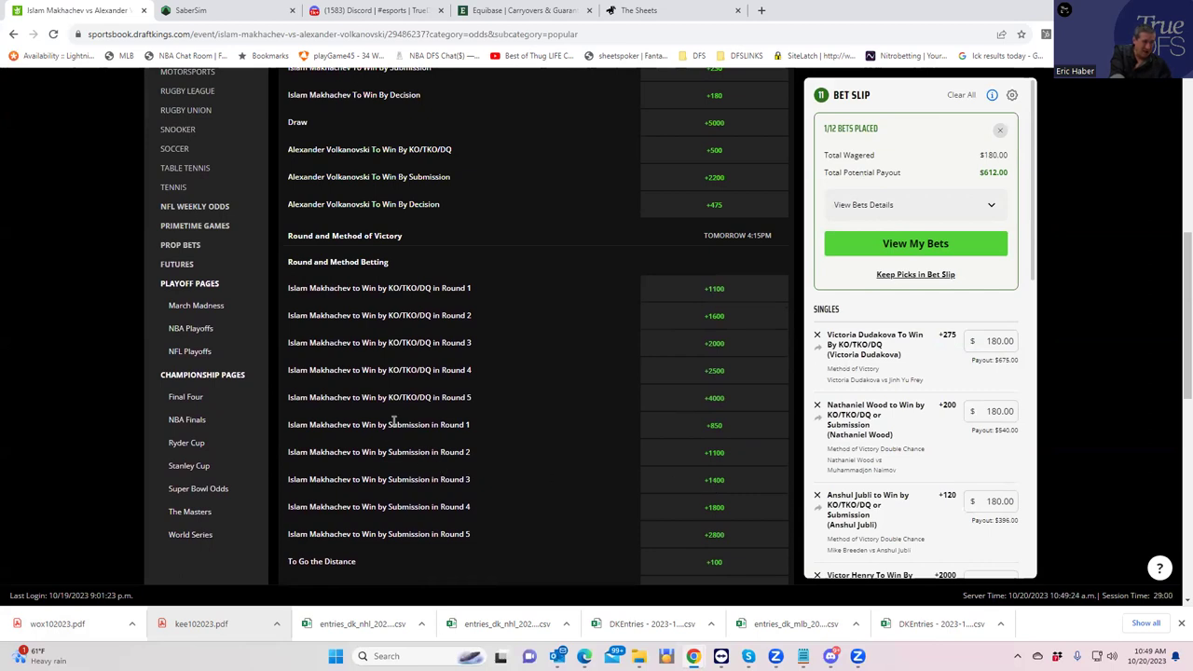
pyautogui.click(715, 484)
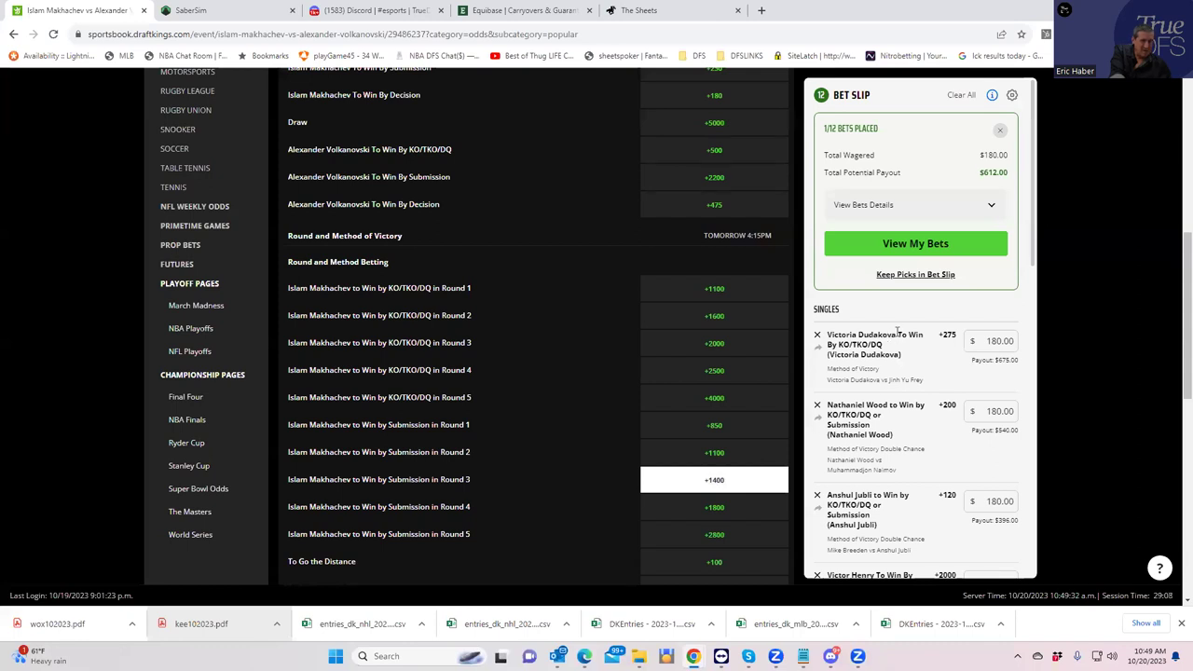
pyautogui.scroll(2, 715, 484)
pyautogui.scroll(-5, 993, 469)
pyautogui.scroll(-3, 992, 482)
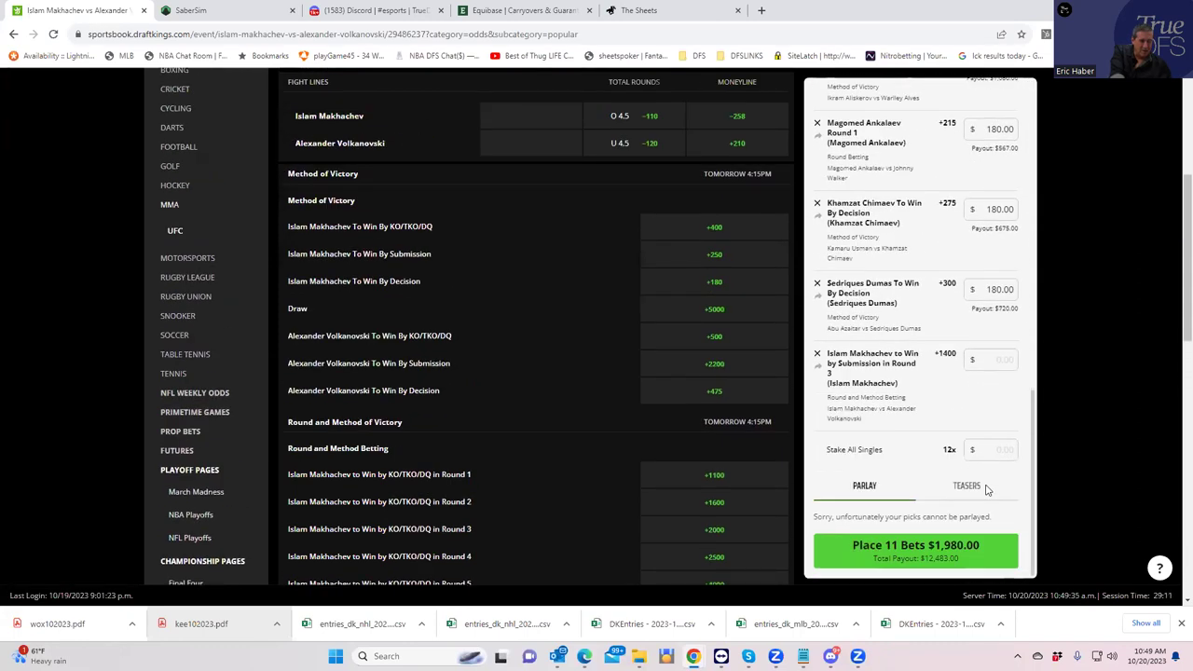
pyautogui.click(992, 358)
pyautogui.write('180')
pyautogui.click(954, 408)
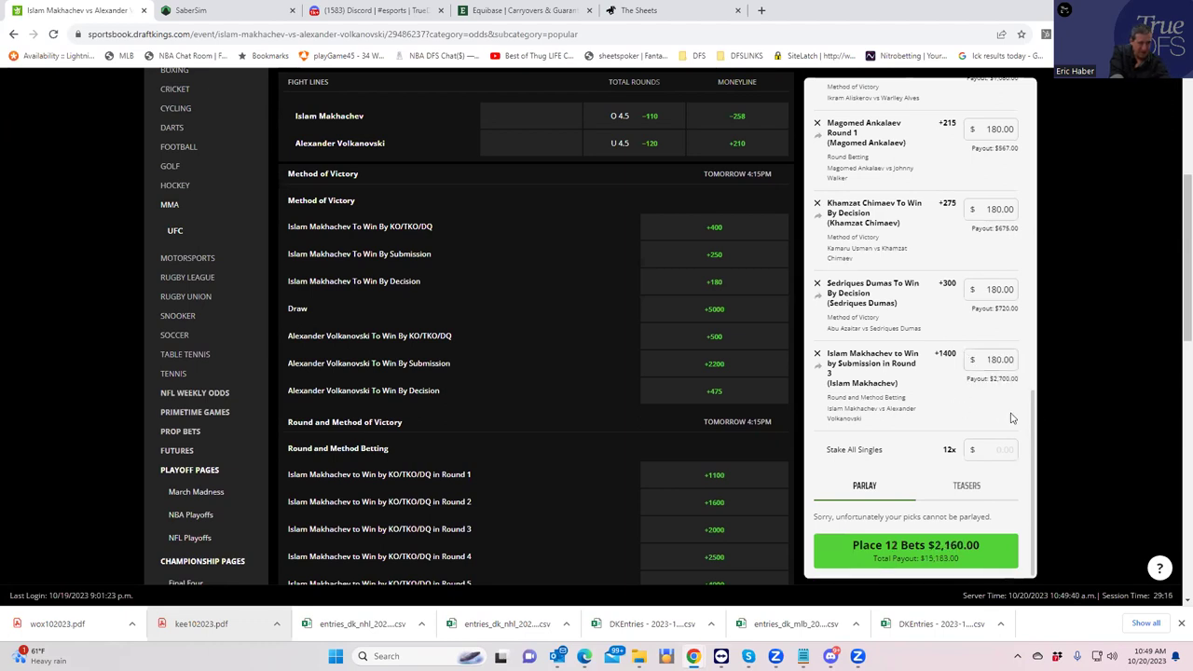
# - Set the stake for all singles in the bet slip to $180 and place the bets
pyautogui.click(997, 450)
pyautogui.write('1')
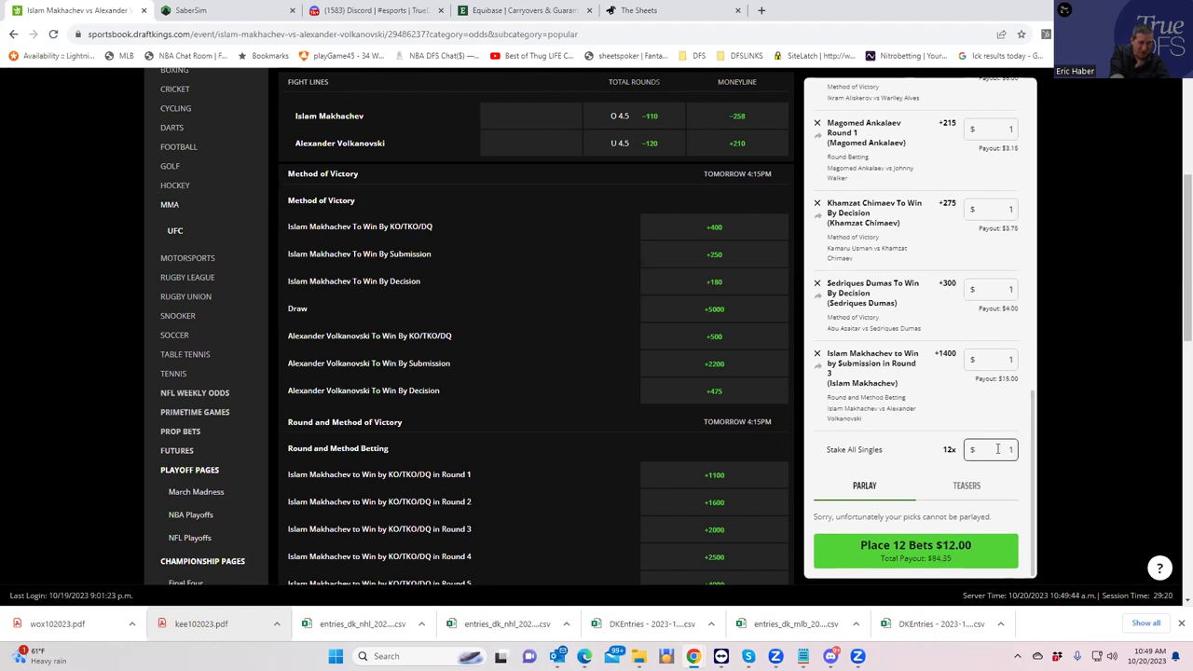
pyautogui.write('80')
pyautogui.click(916, 471)
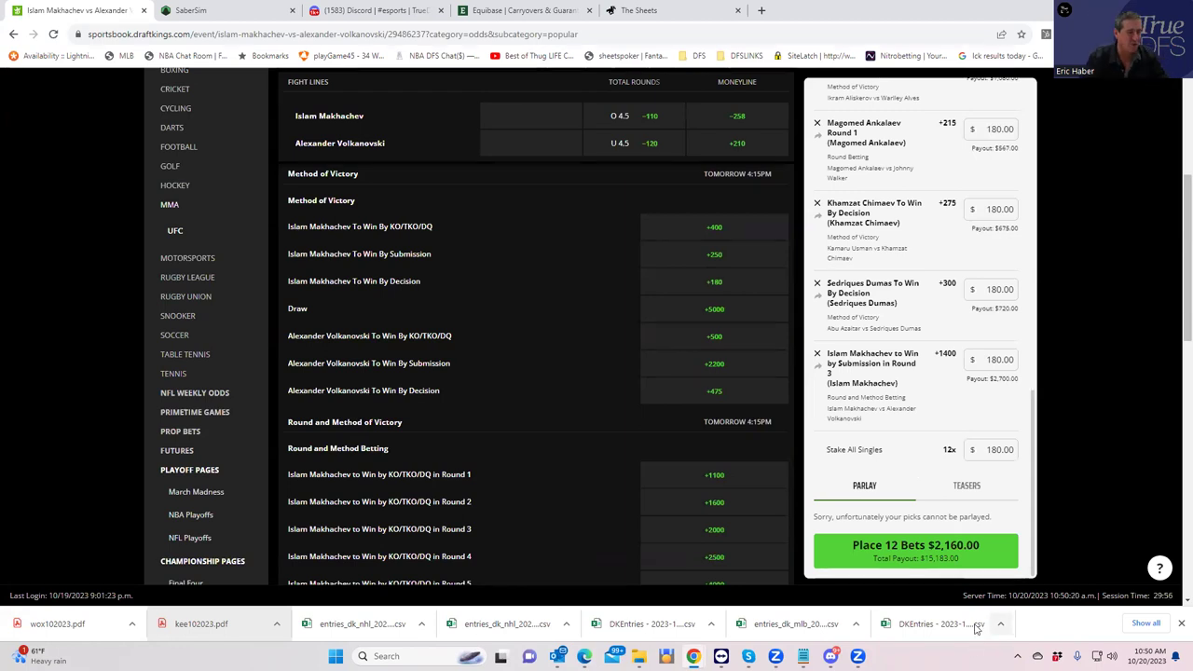
pyautogui.click(917, 557)
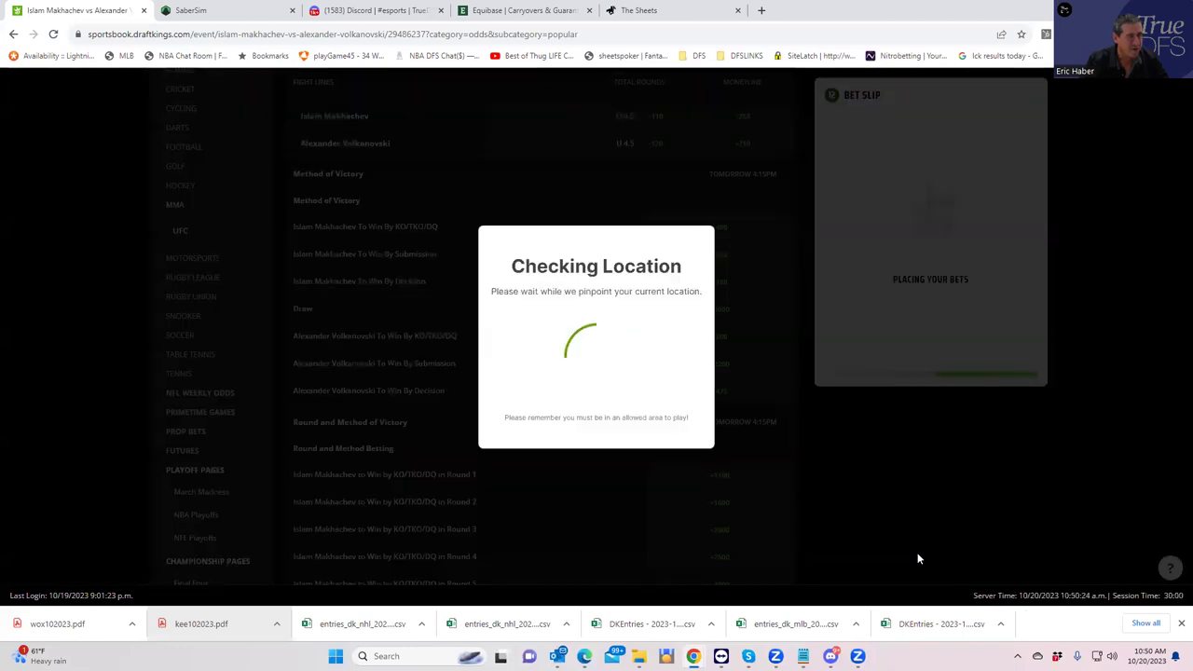